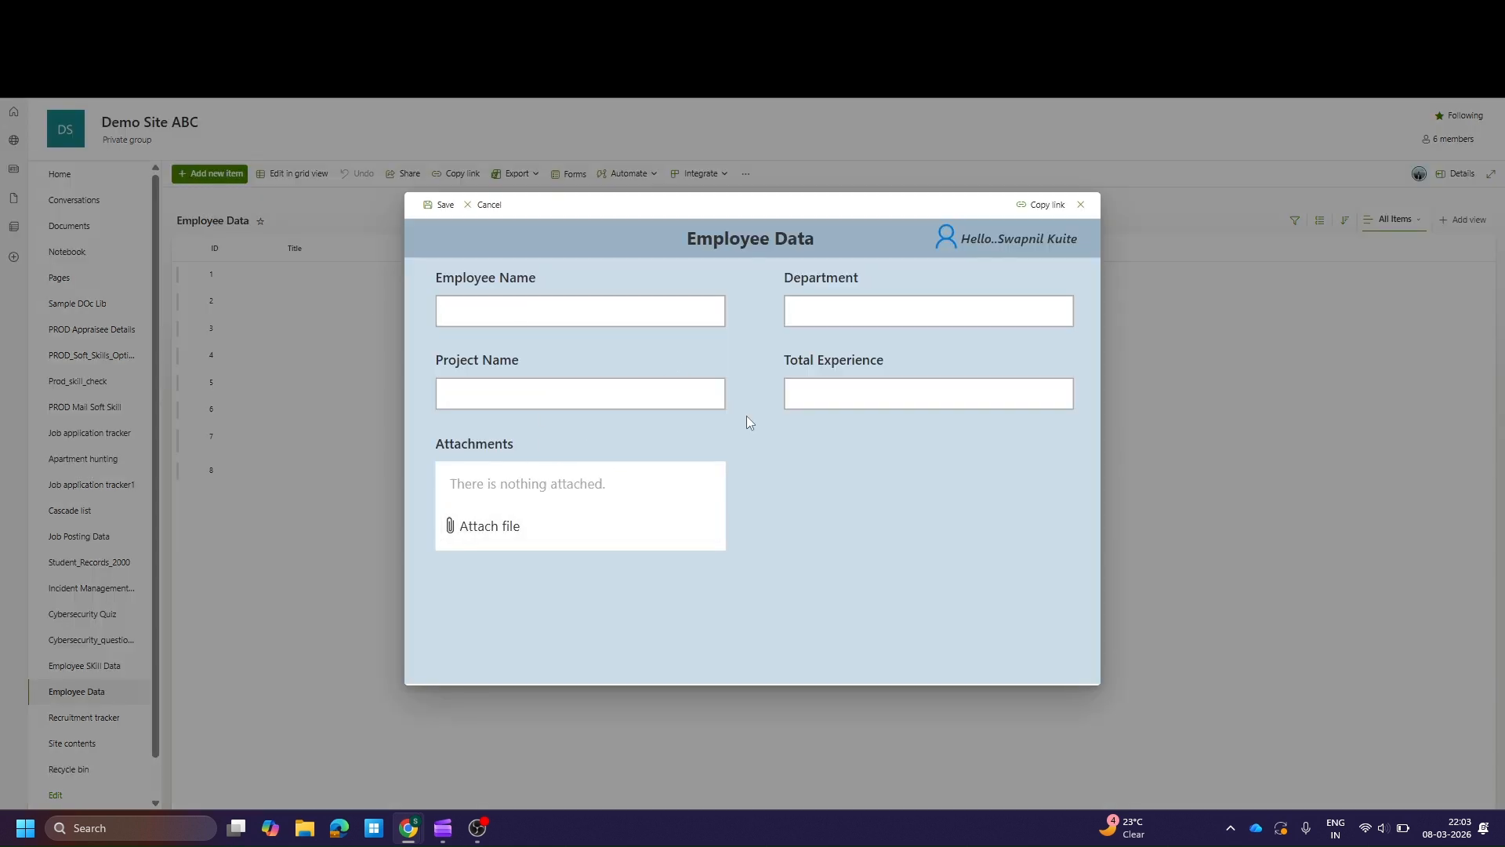
# Step: Close the custom Employee Data form and open the Job Posting Data list in a separate browser tab
pyautogui.click(840, 385)
pyautogui.click(1080, 204)
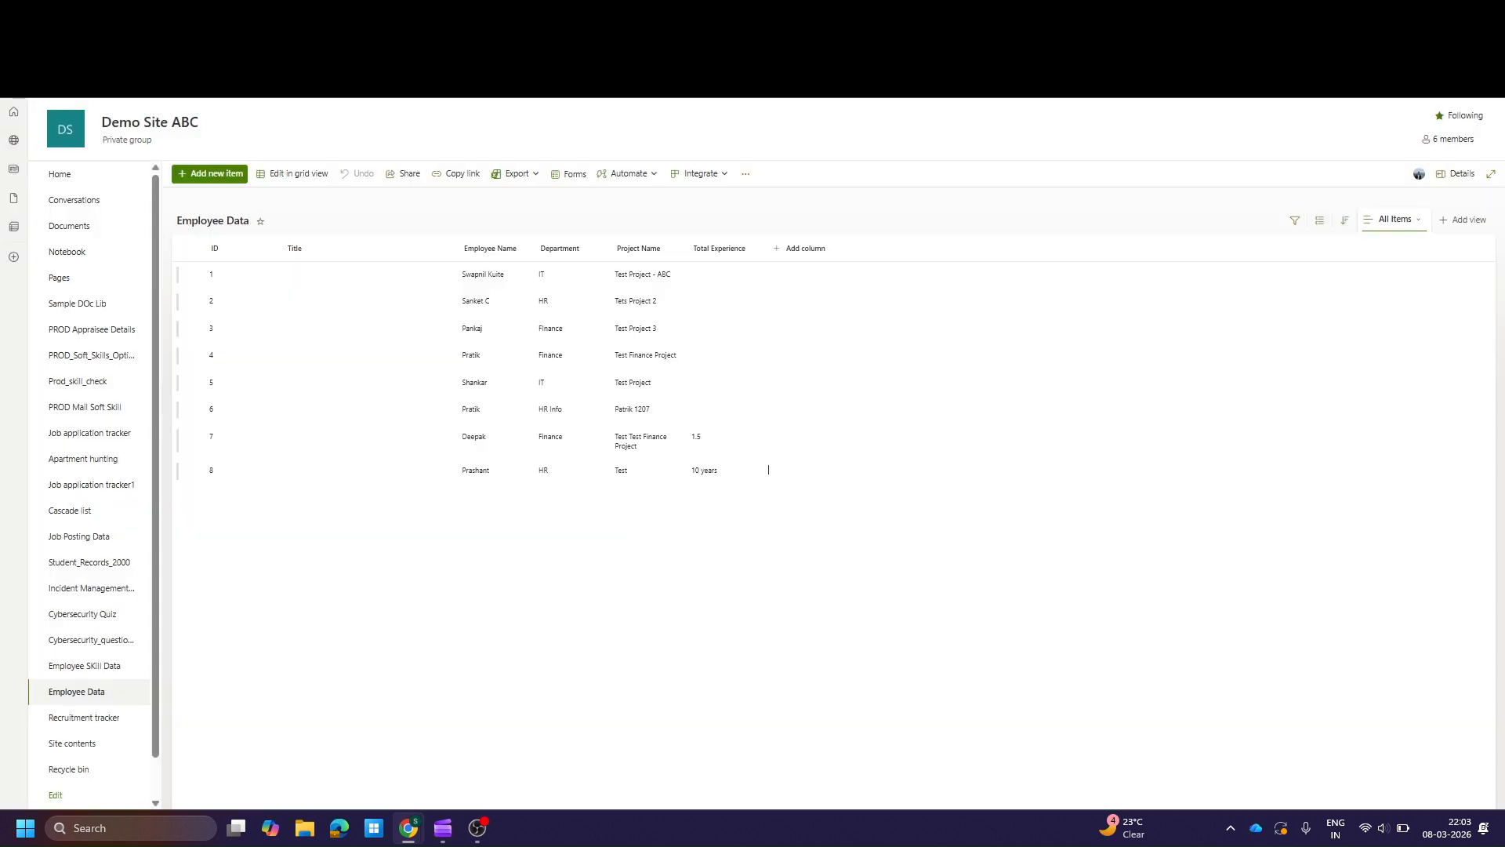
pyautogui.rightClick(56, 539)
pyautogui.click(97, 544)
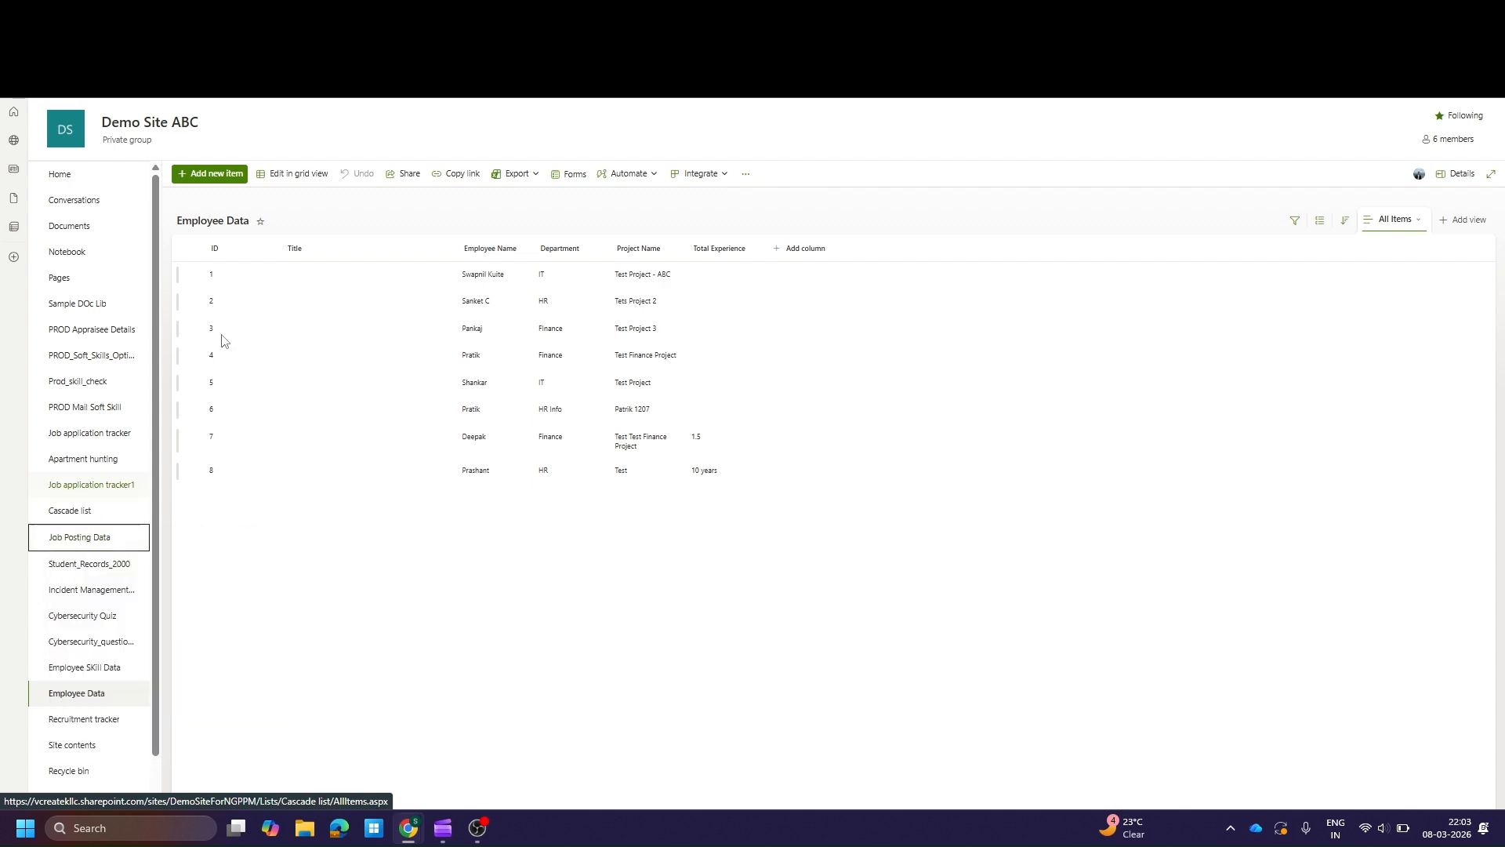
pyautogui.click(486, 14)
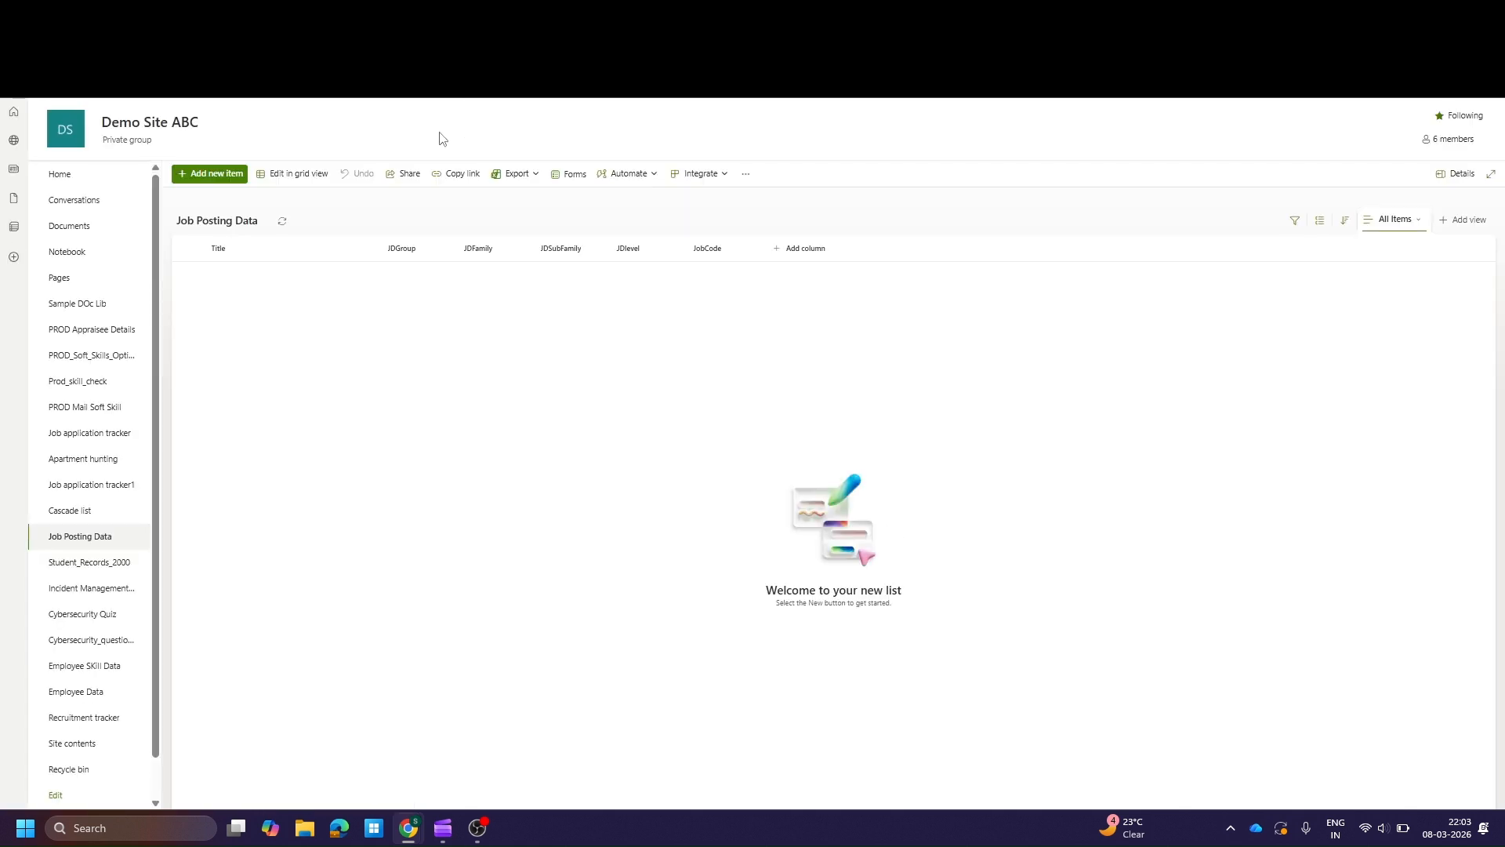
# Step: Open a new-item form for comparison, review the customized Employee Data form, and close it
pyautogui.click(233, 177)
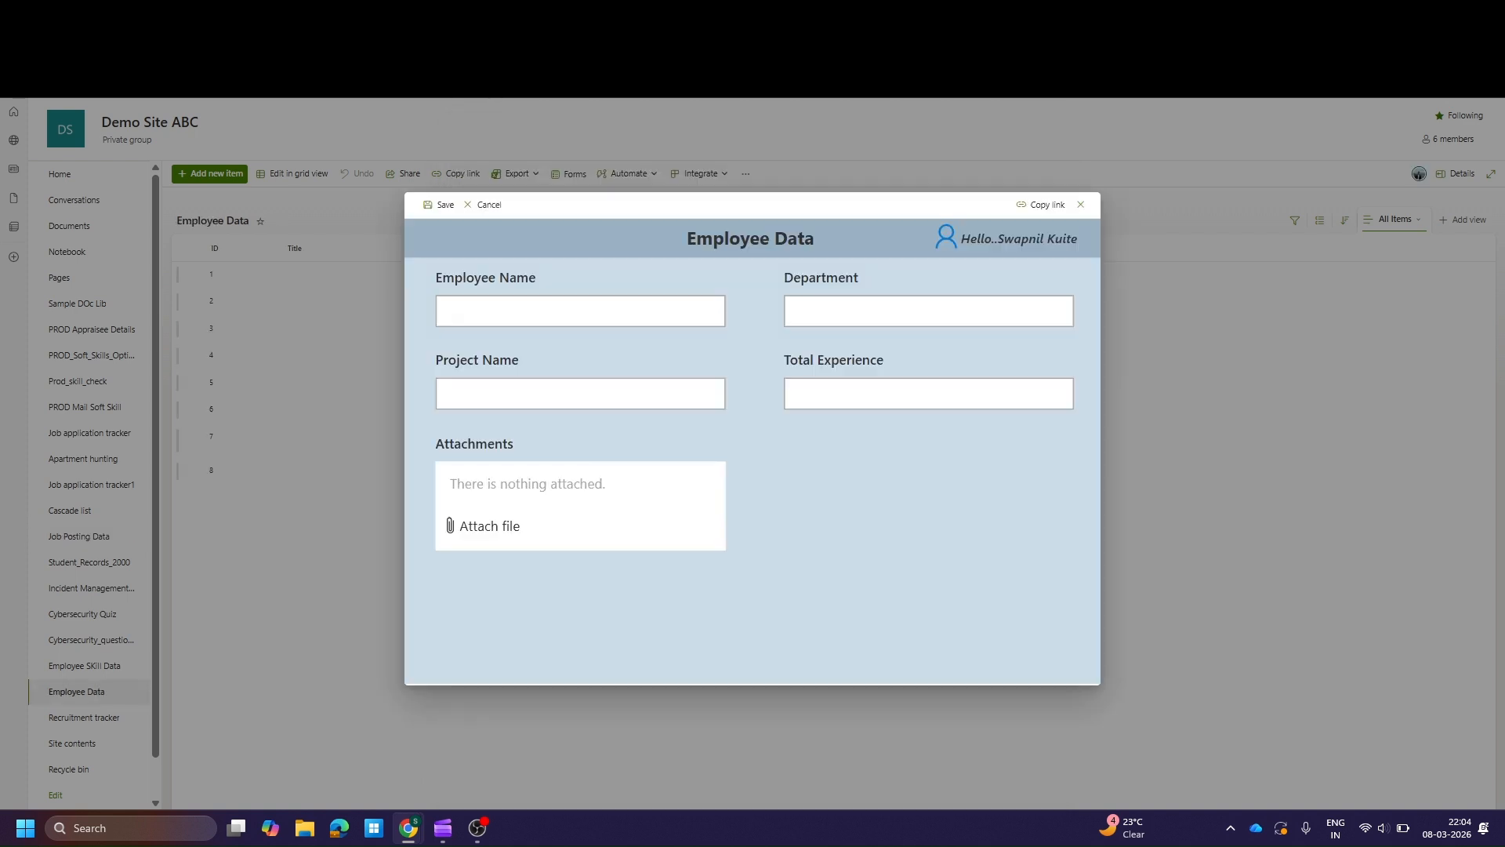
pyautogui.click(661, 385)
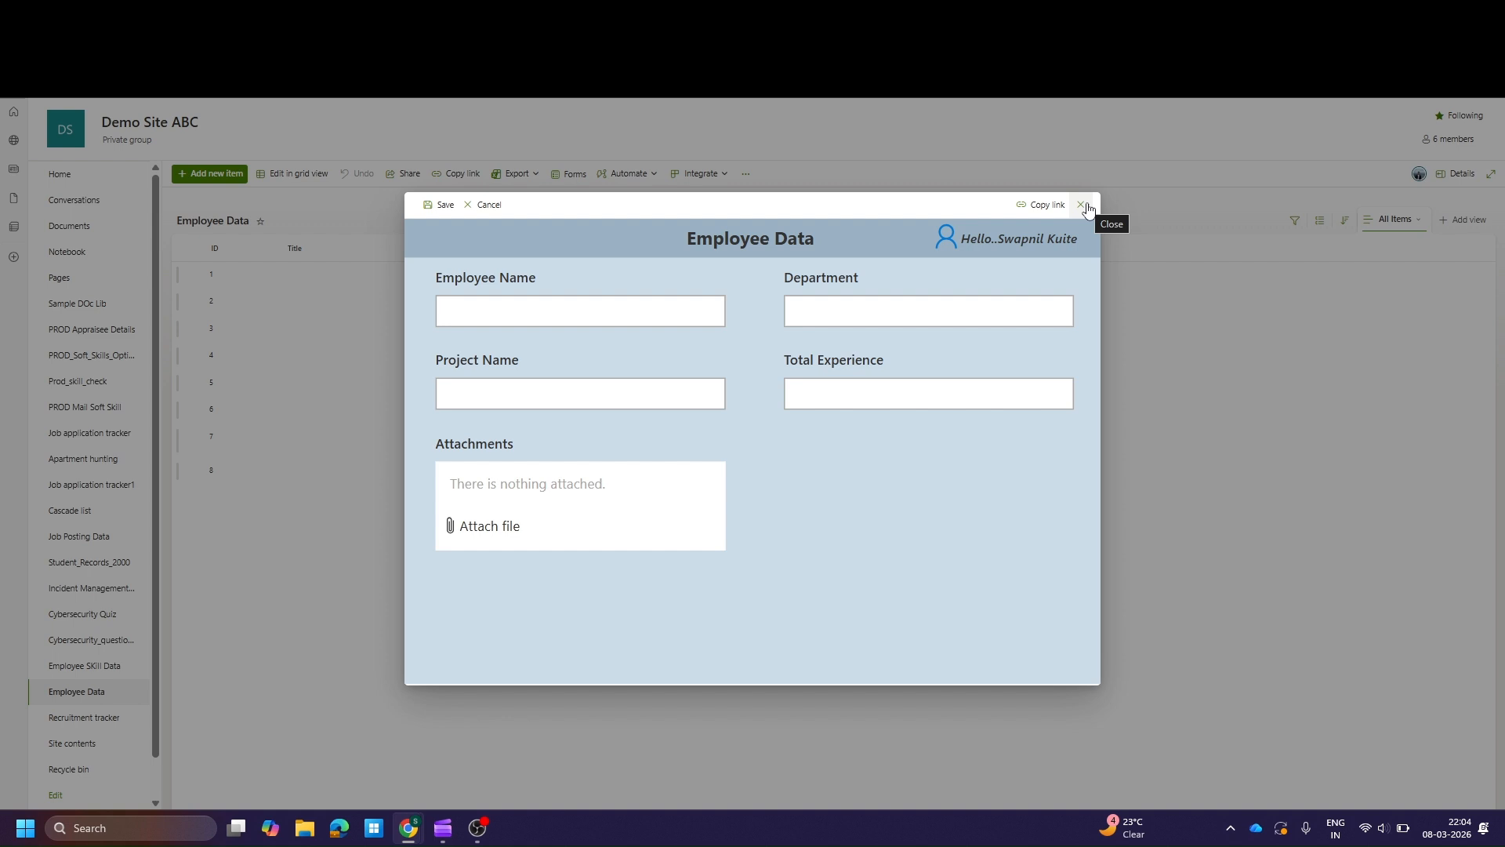
pyautogui.click(1082, 206)
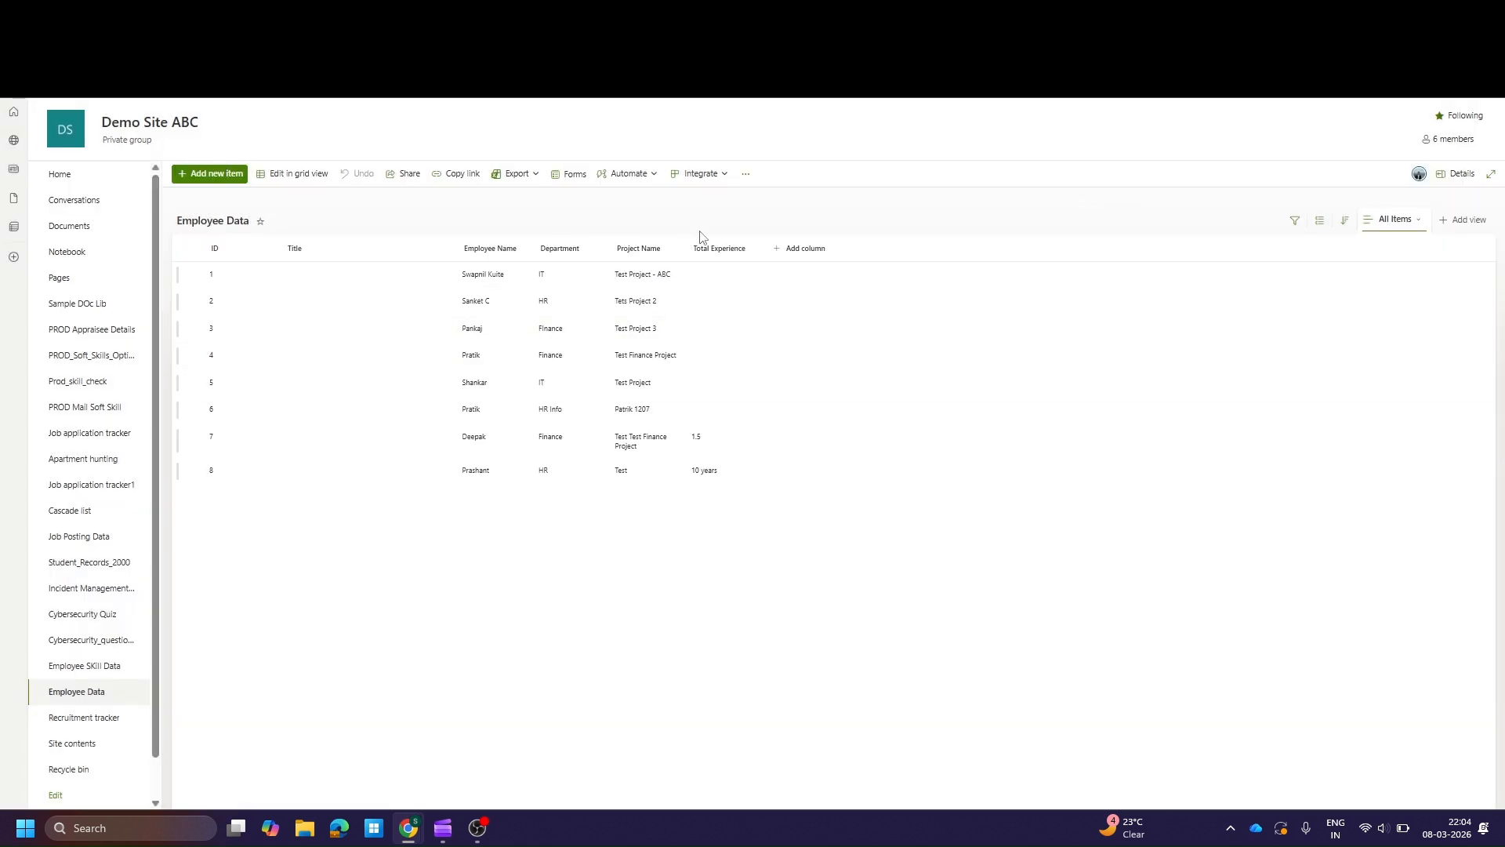
# Step: Open the form settings page from the Employee Data list's settings
pyautogui.click(1383, 96)
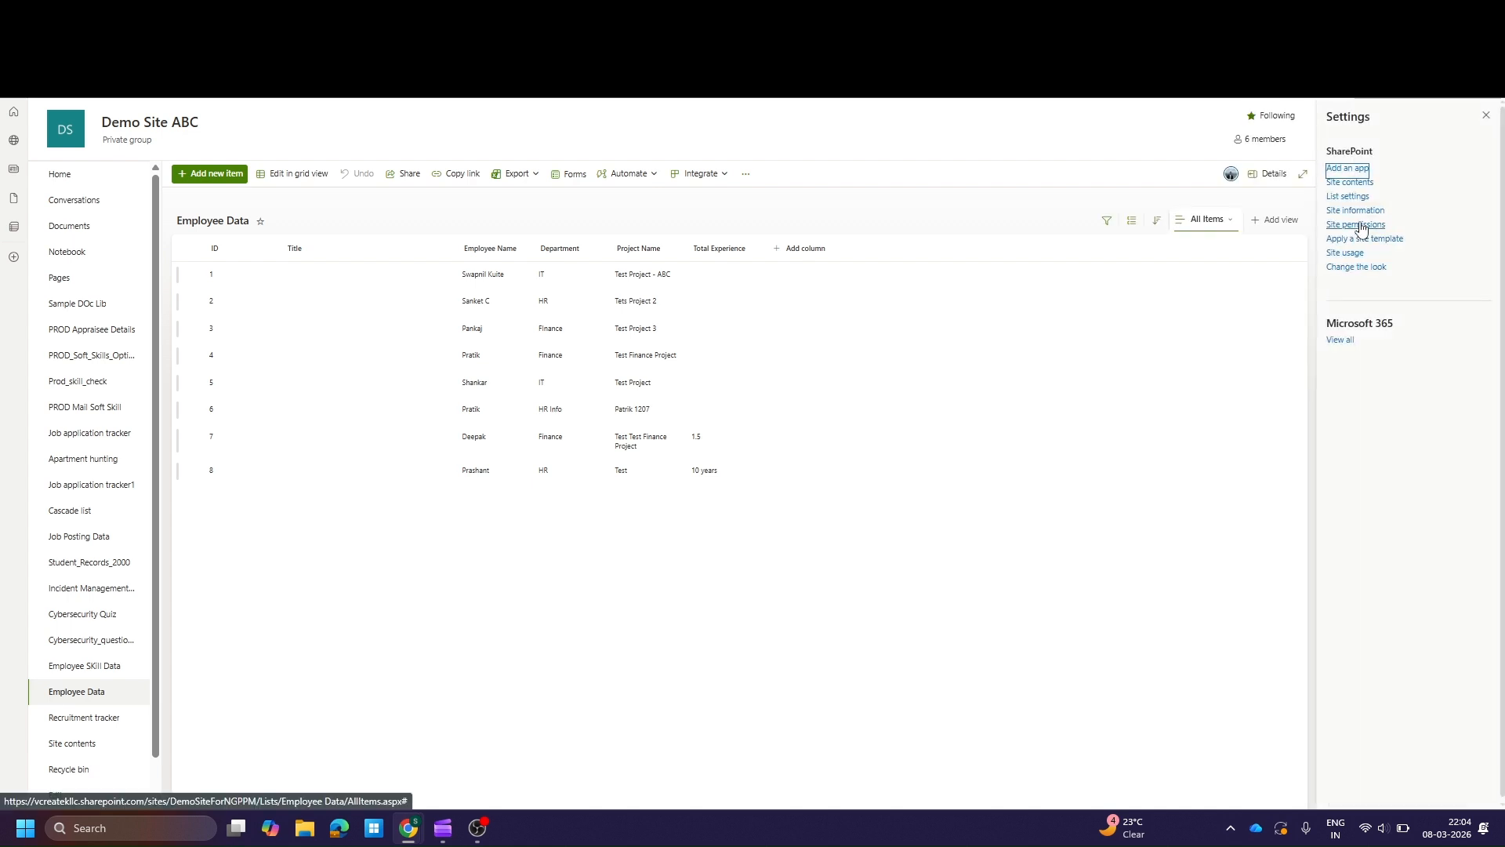
pyautogui.click(1360, 202)
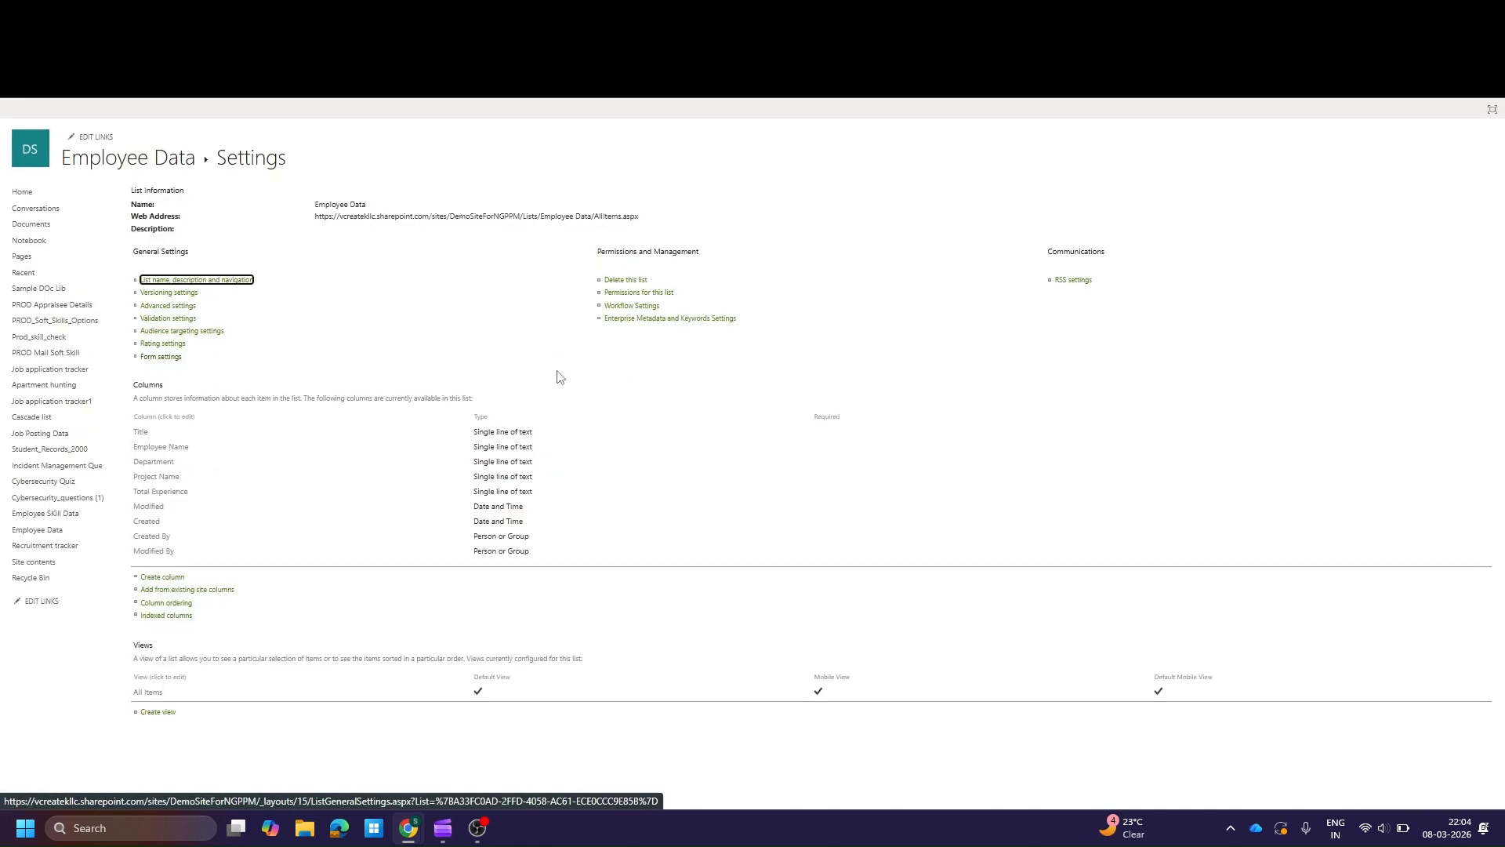
pyautogui.click(150, 358)
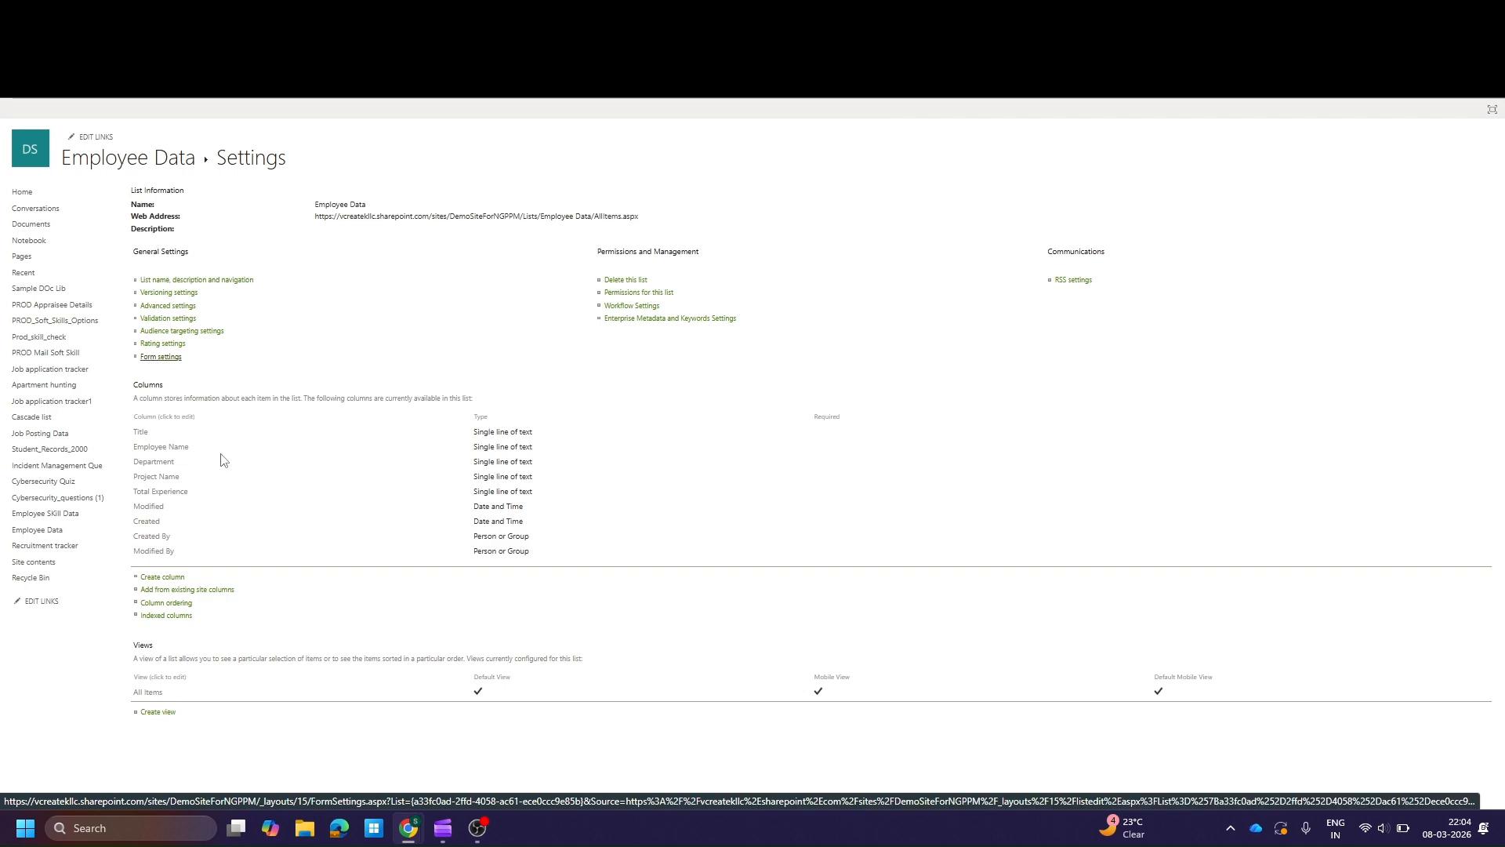
pyautogui.click(471, 828)
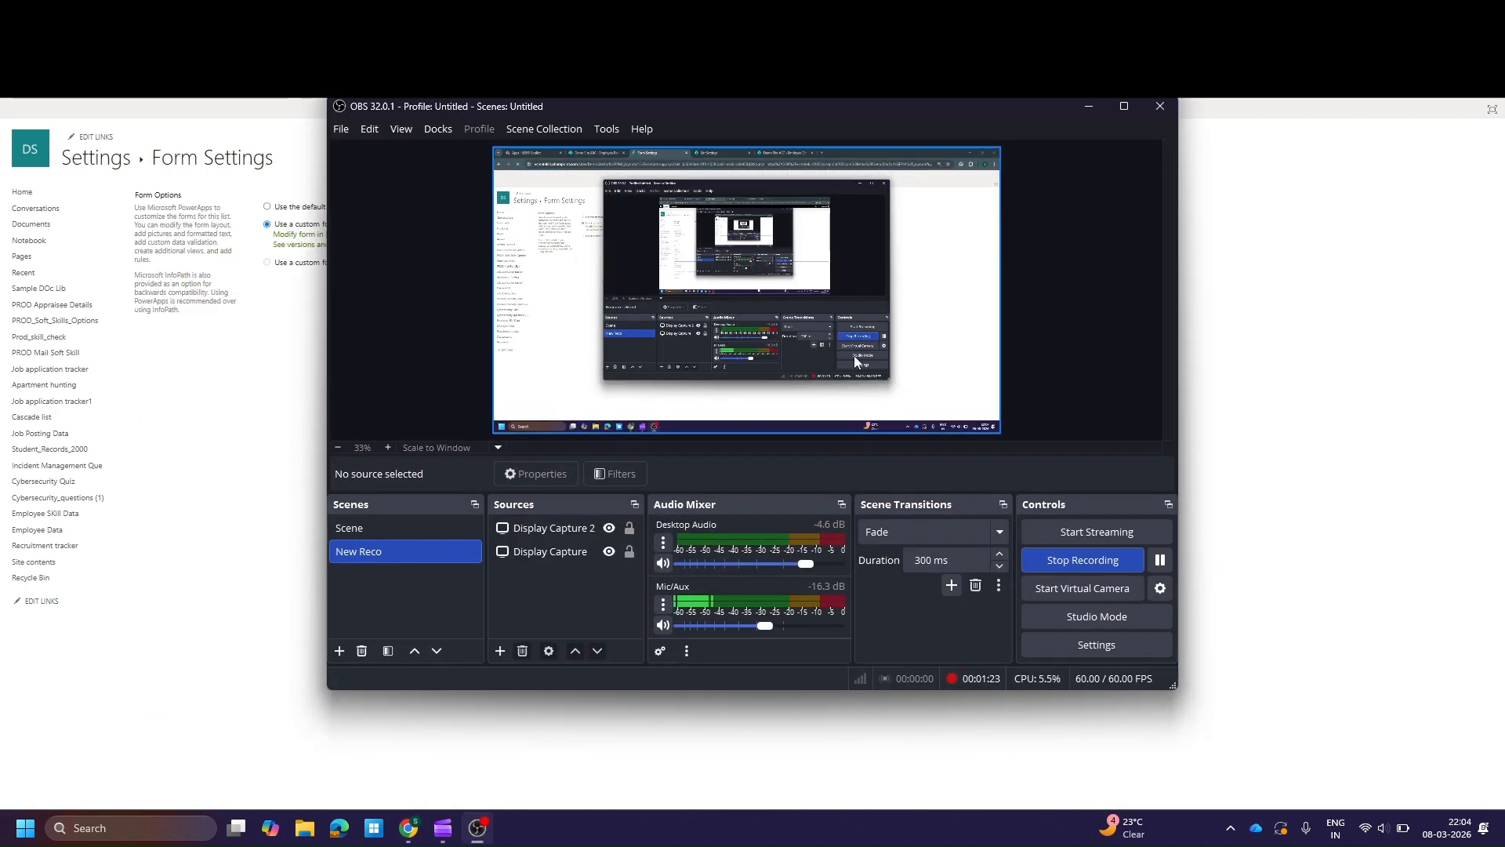
pyautogui.click(1086, 106)
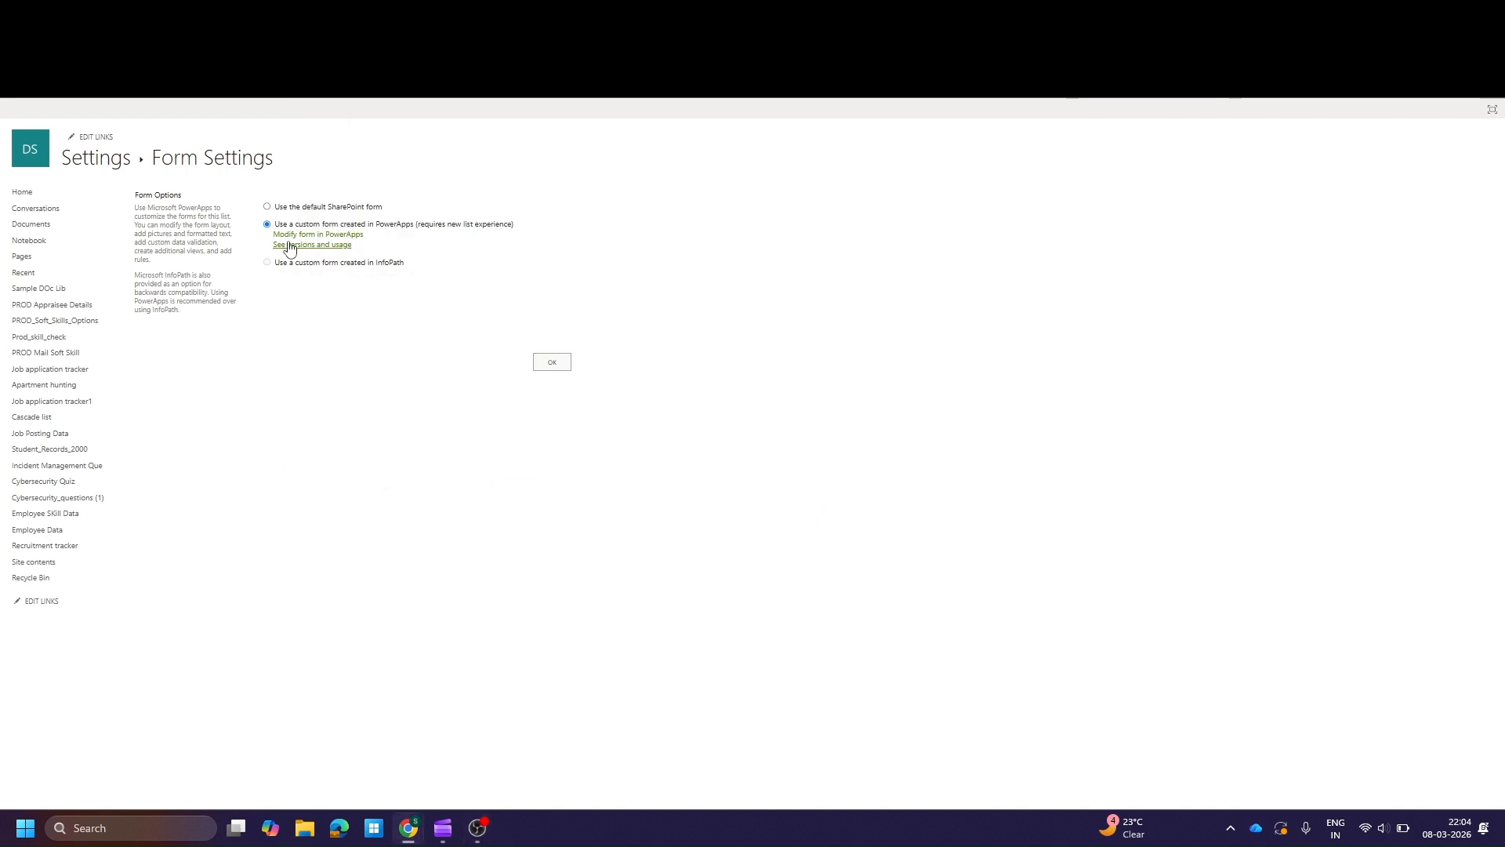
# Step: Switch the Employee Data list to the default SharePoint form, delete its custom form, and reopen the form settings
pyautogui.click(267, 207)
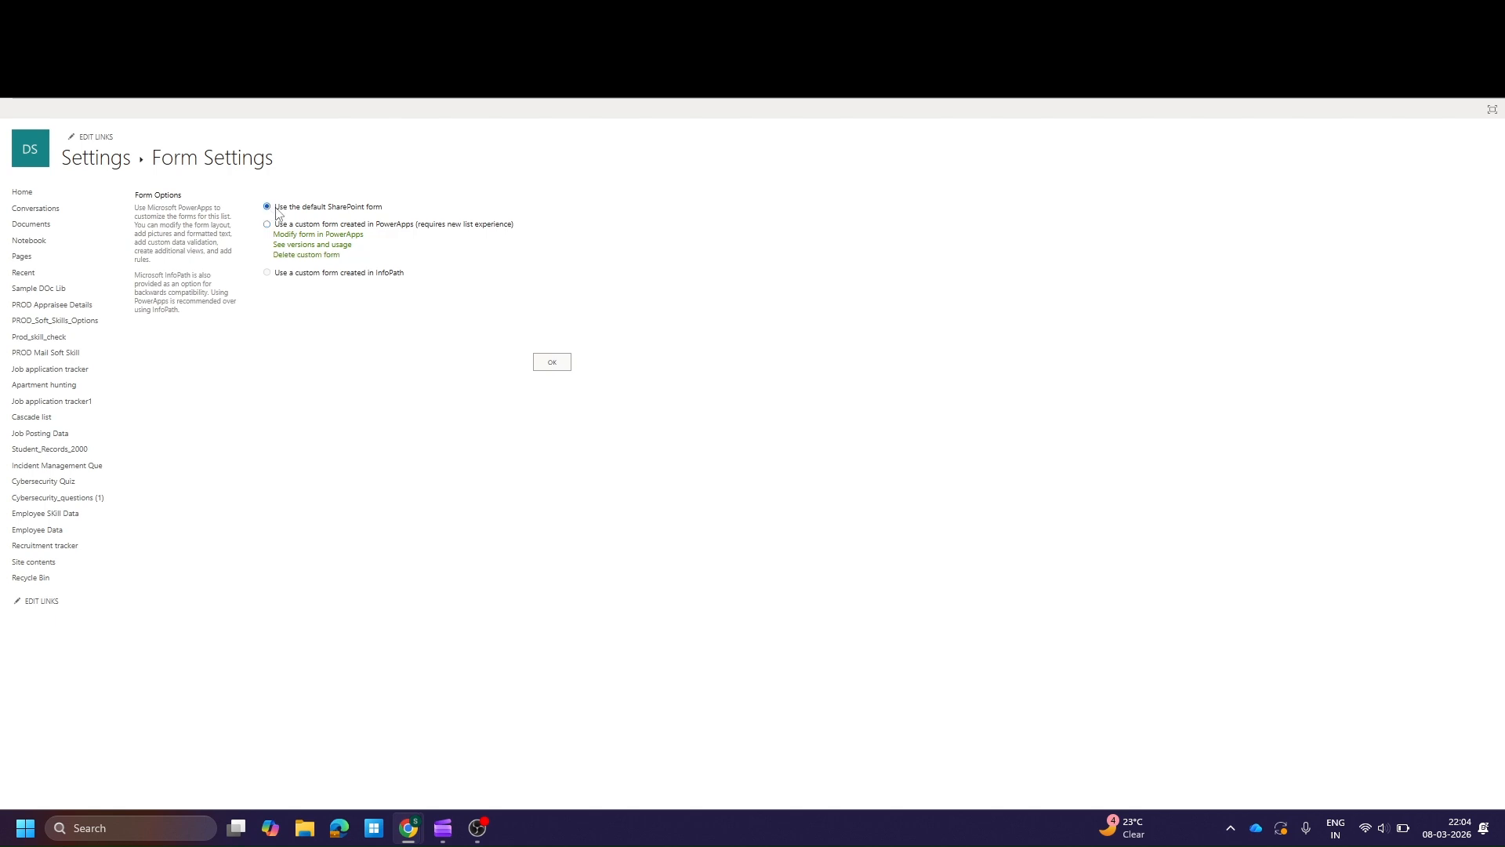
pyautogui.click(286, 255)
pyautogui.click(809, 150)
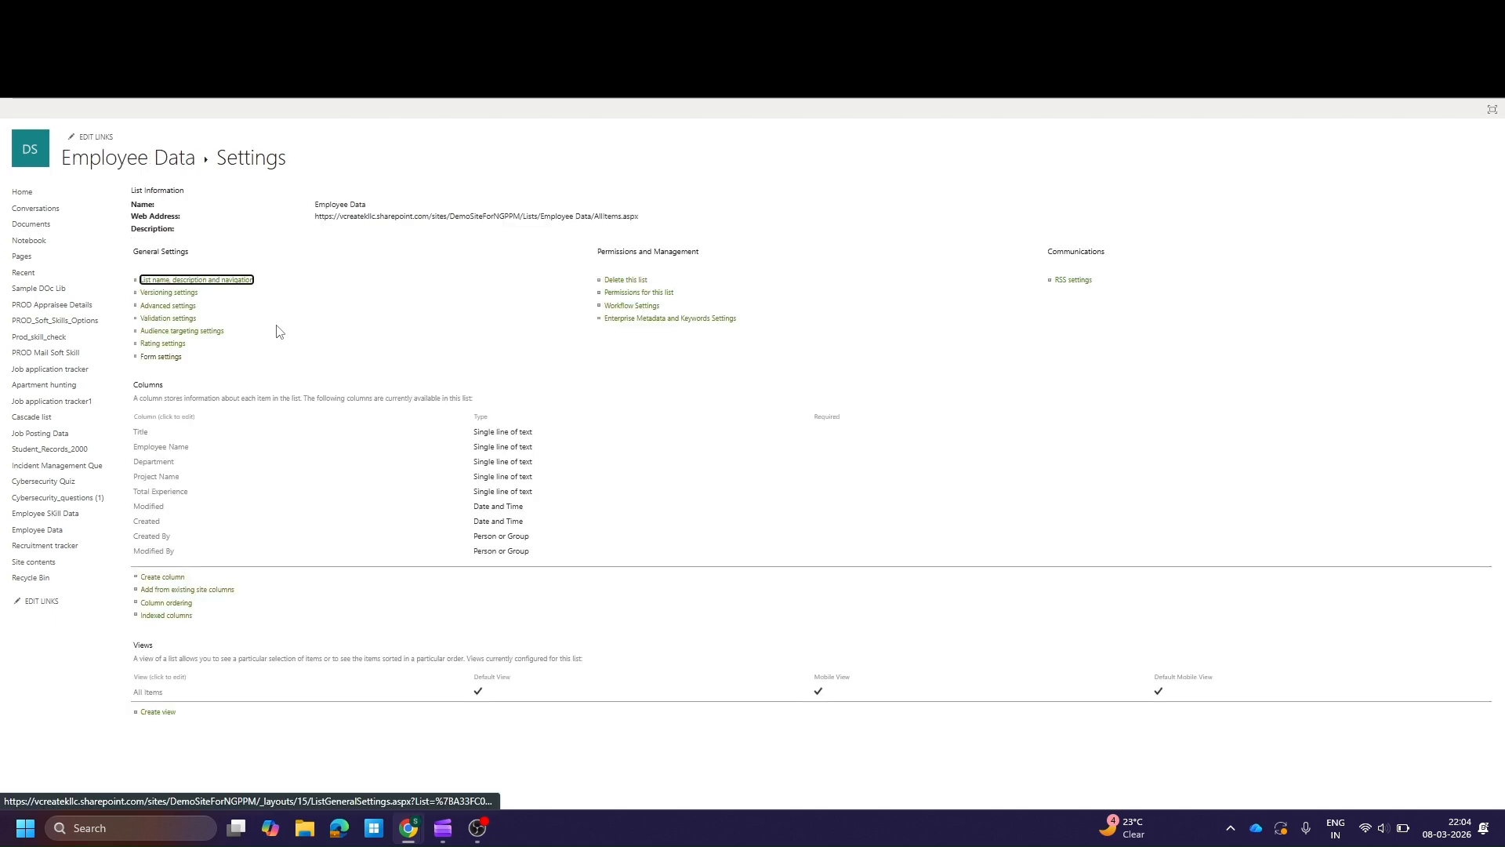
pyautogui.click(173, 352)
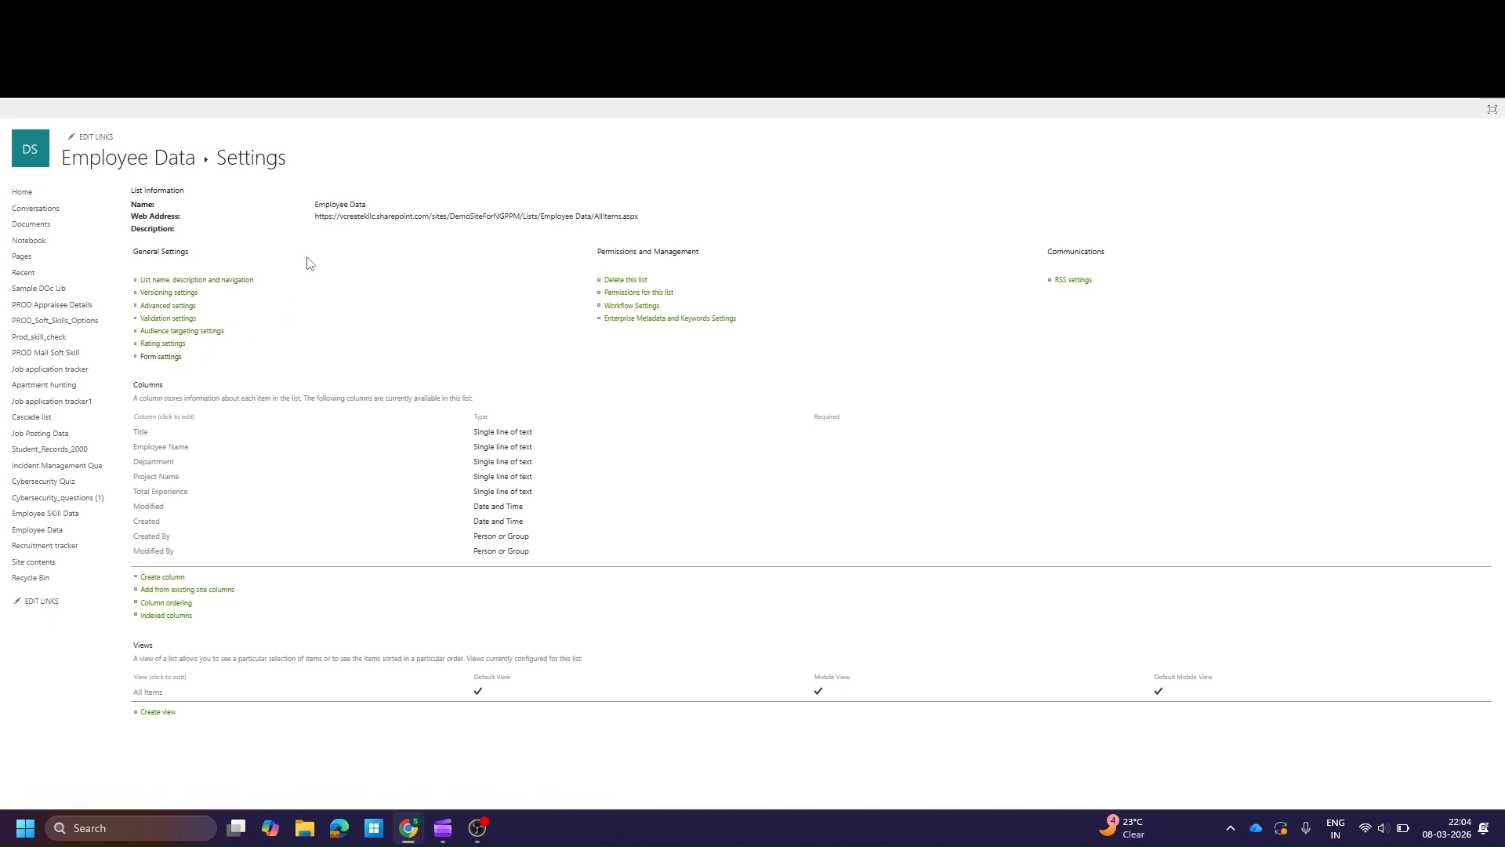
pyautogui.click(161, 356)
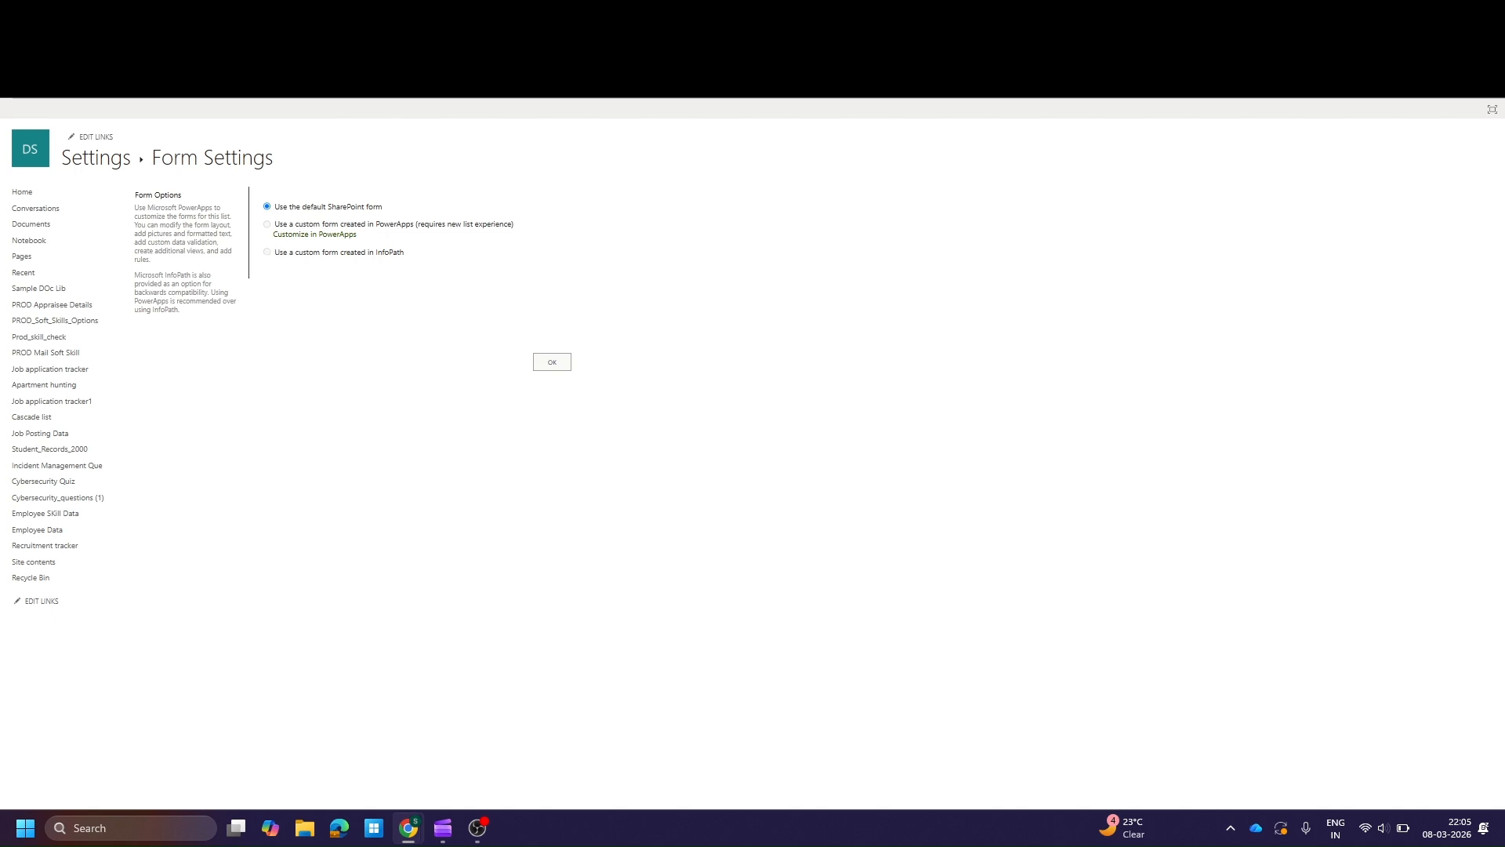
# Step: Return to the Employee Data list, view its default new-item form, and close it
pyautogui.click(96, 170)
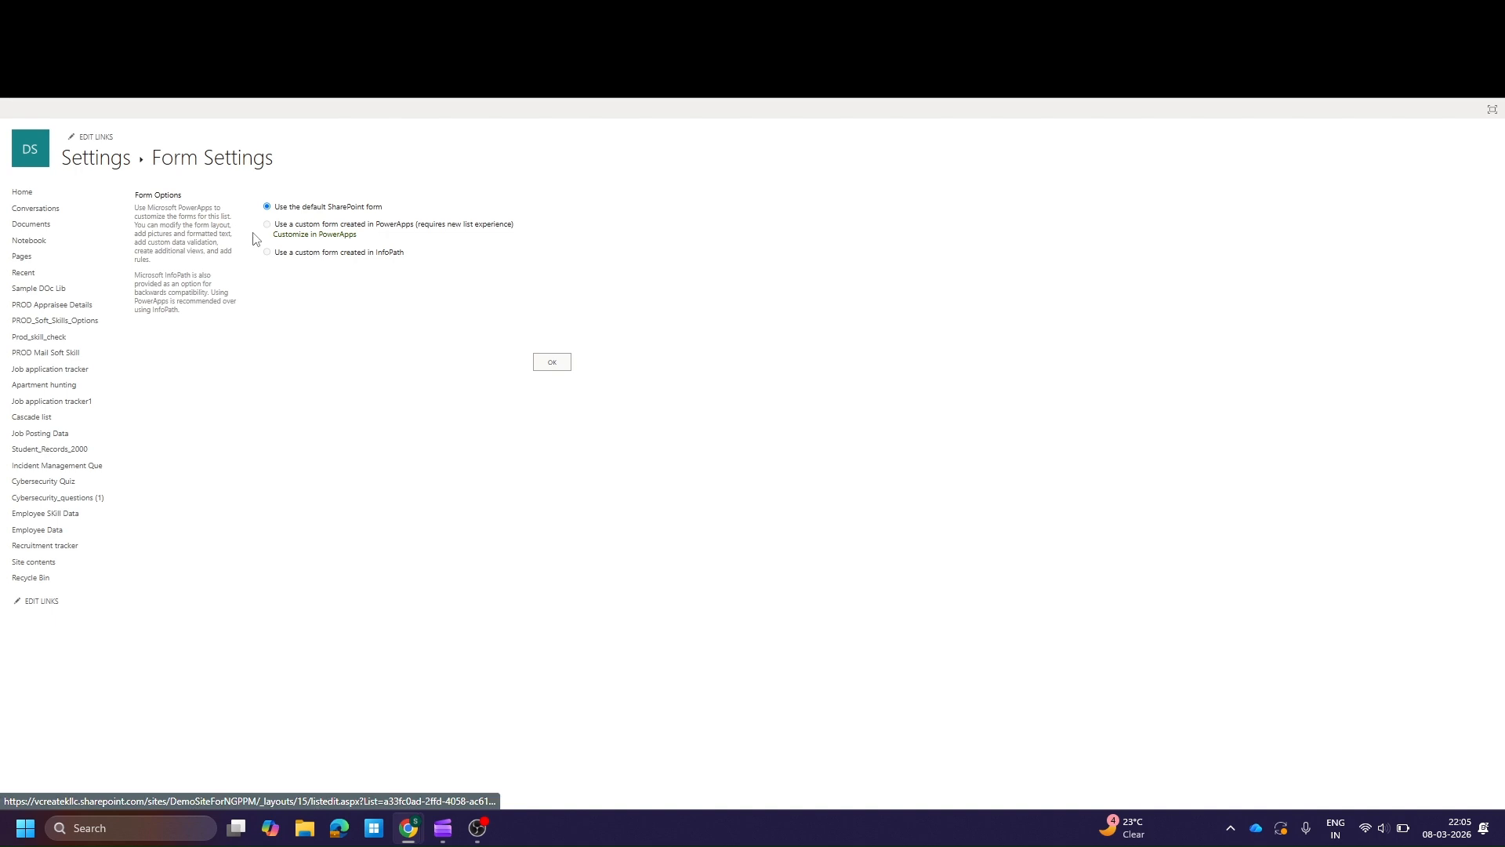
pyautogui.click(164, 155)
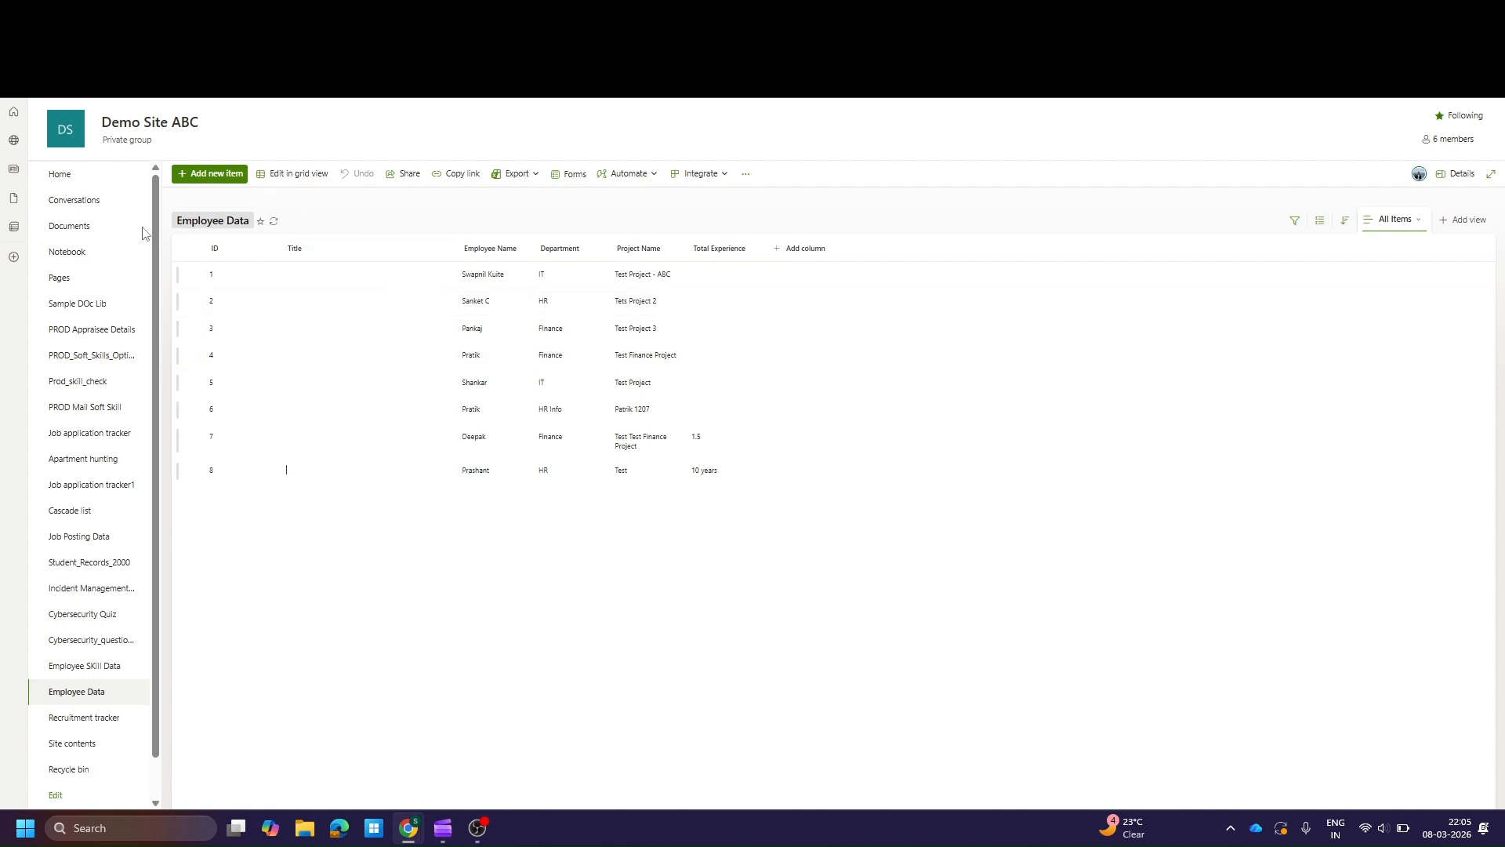
pyautogui.click(217, 180)
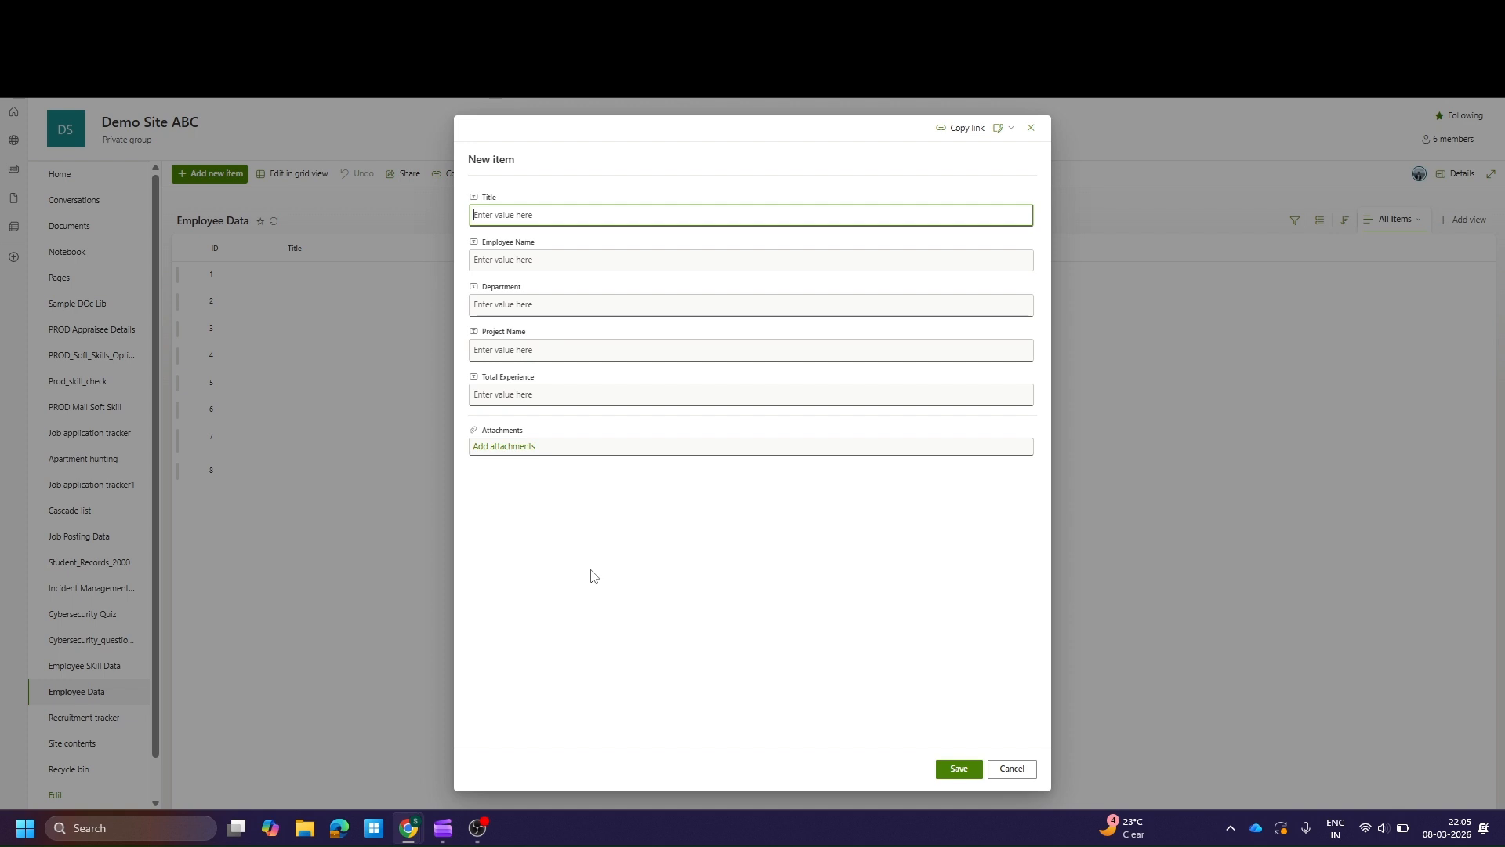
pyautogui.click(1030, 128)
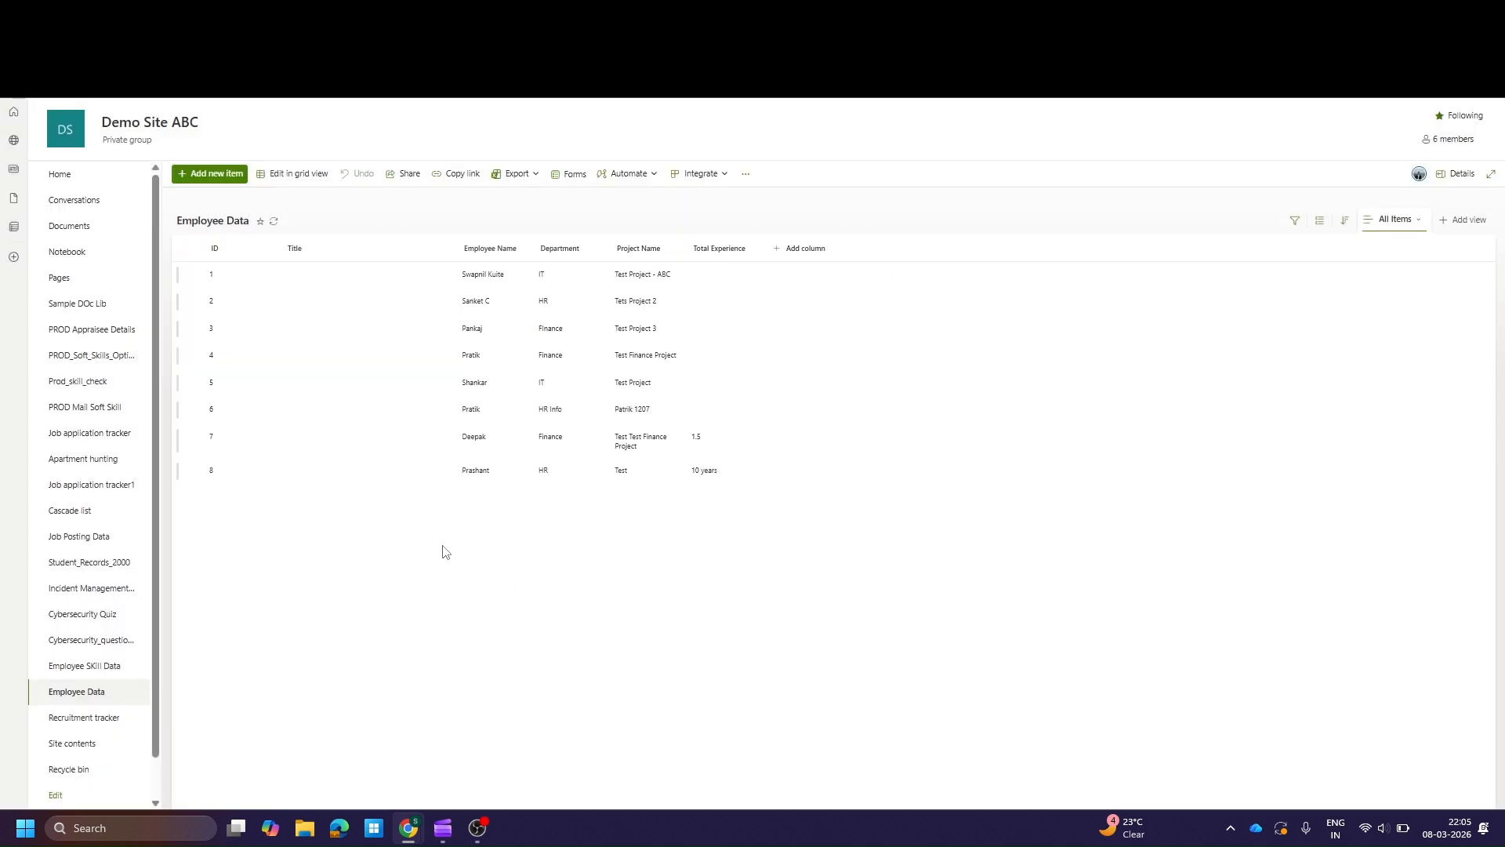
# Step: Start customizing the Employee Data list form in Power Apps and skip the welcome dialog
pyautogui.click(700, 176)
pyautogui.moveTo(761, 203)
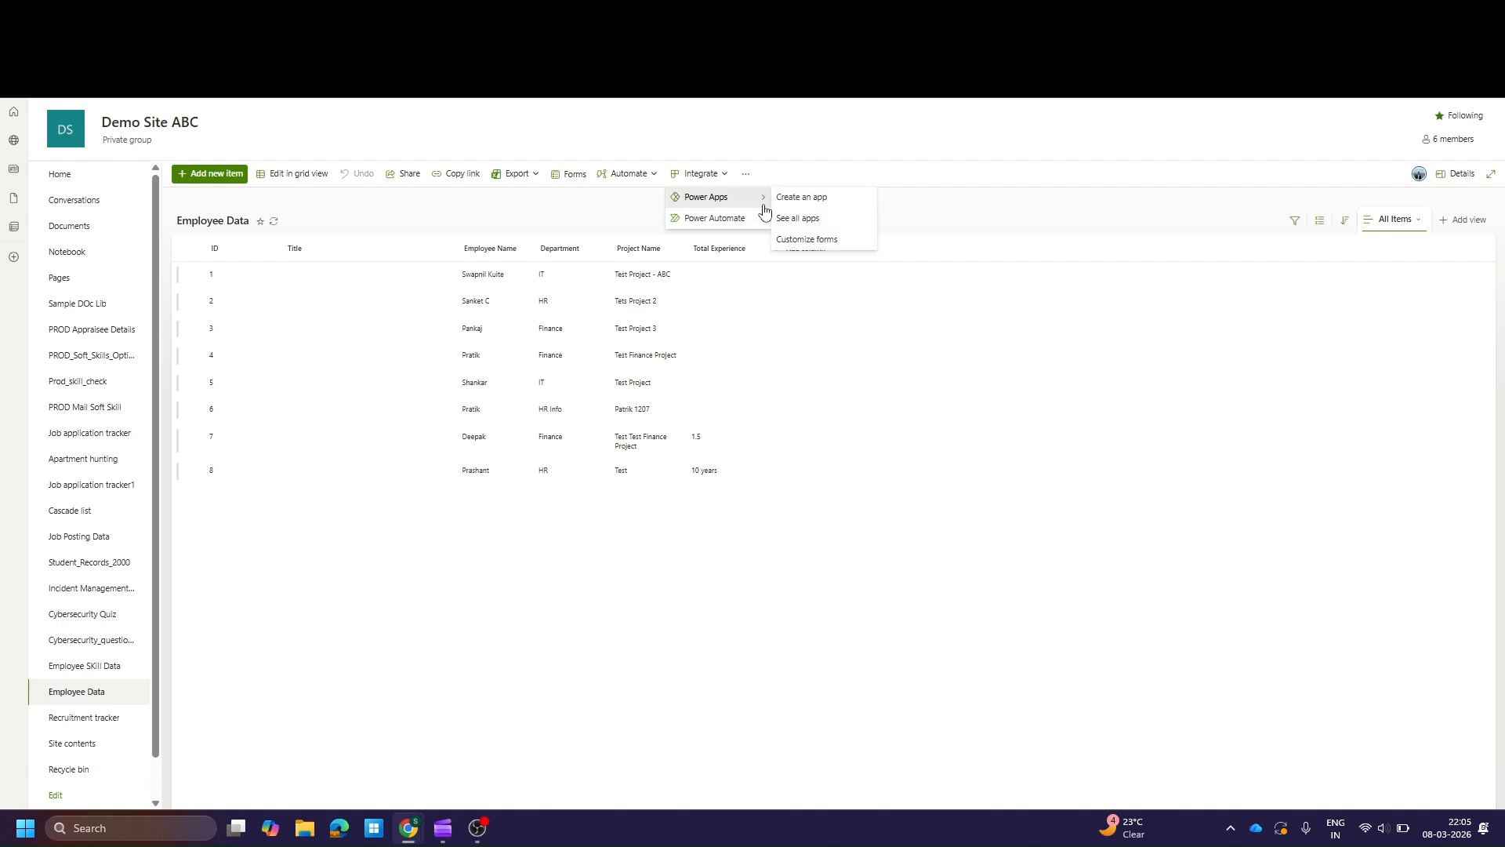
pyautogui.click(817, 237)
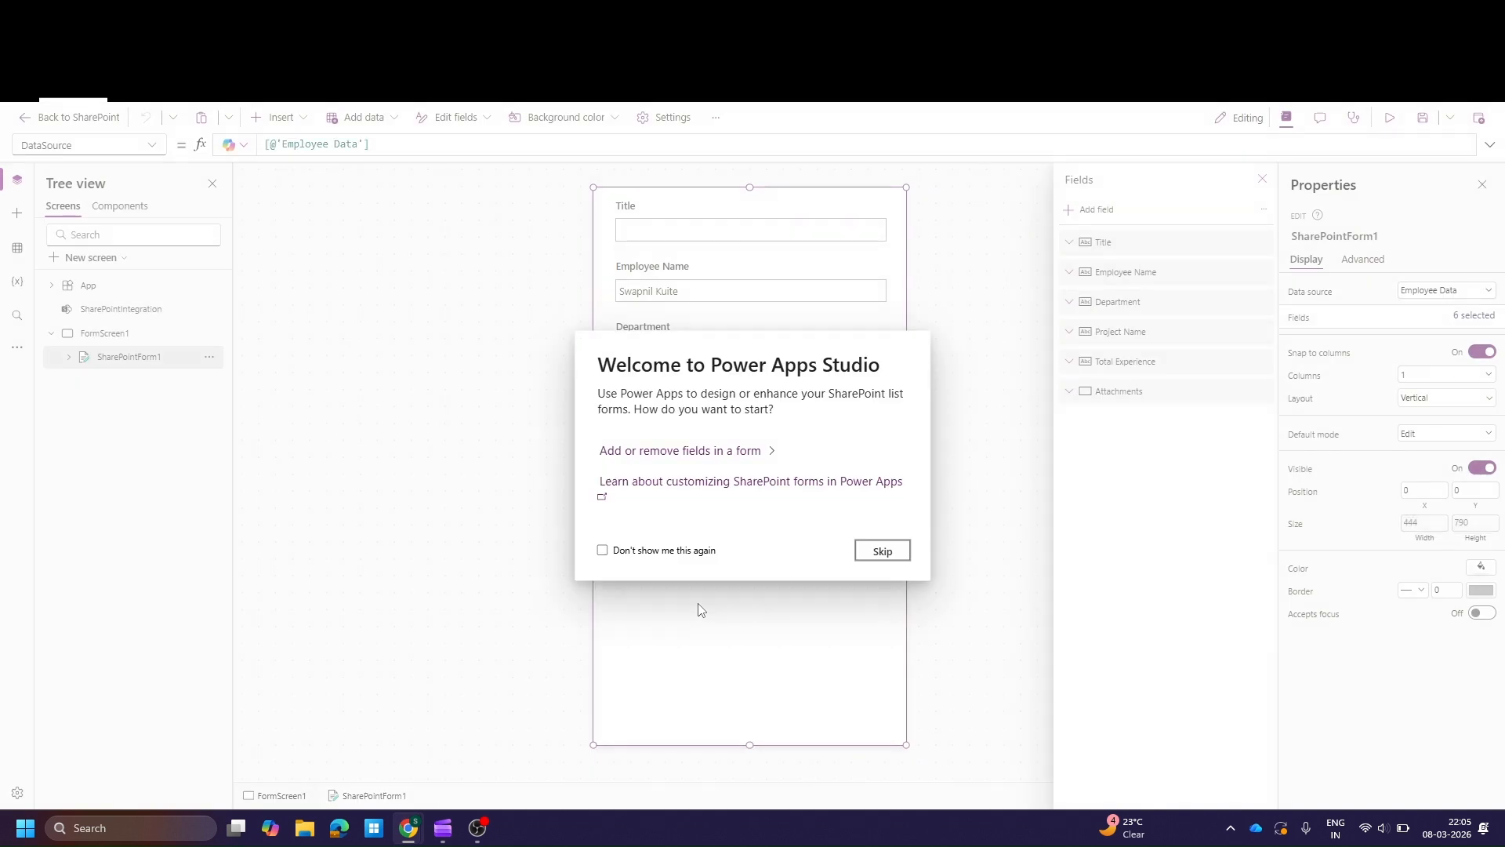
pyautogui.click(874, 551)
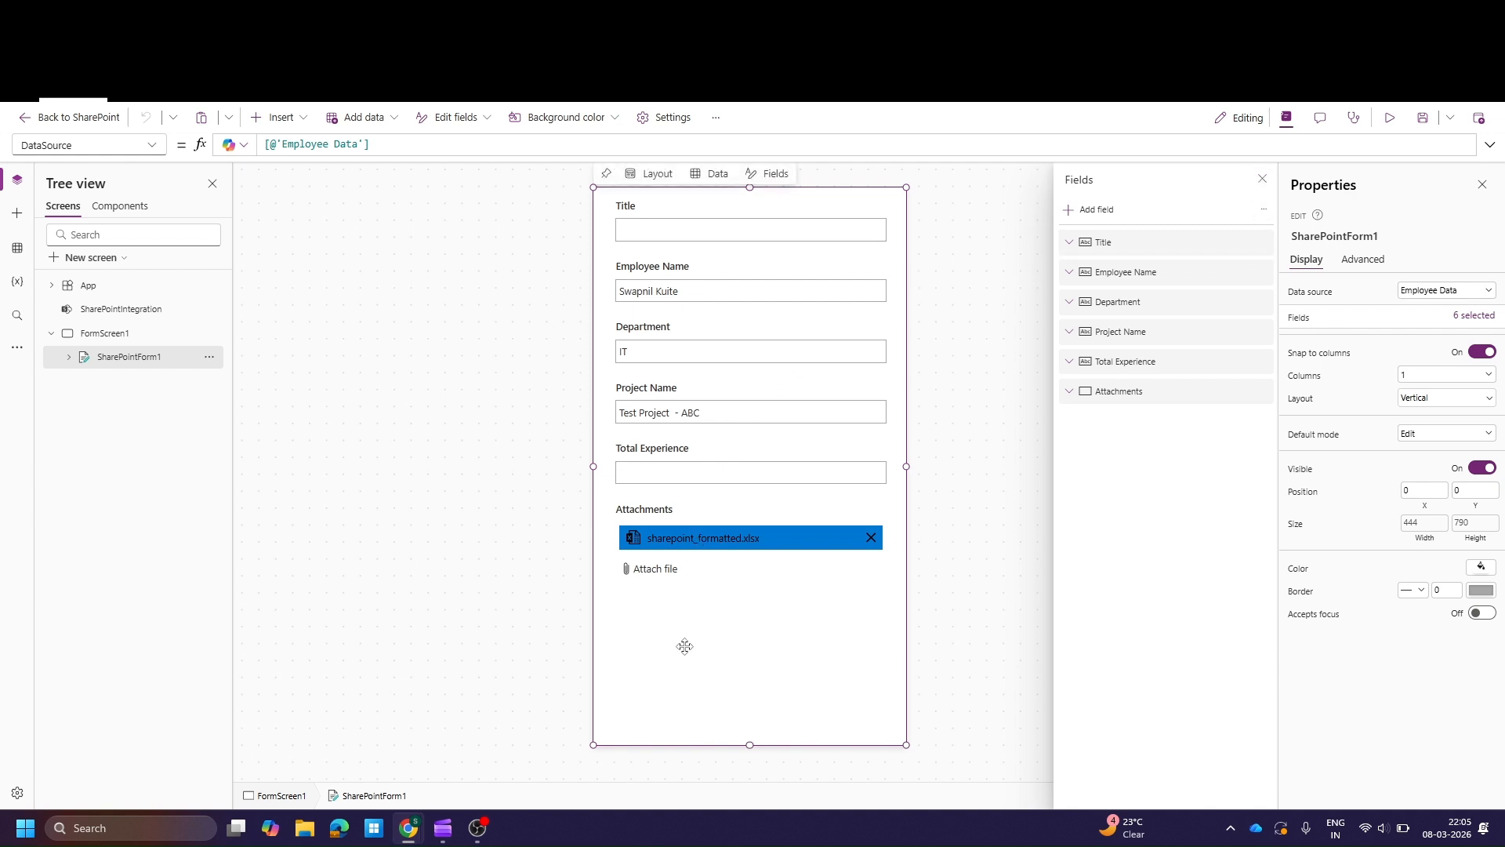
# Step: Change the form app's display orientation to Landscape and apply the change
pyautogui.click(715, 117)
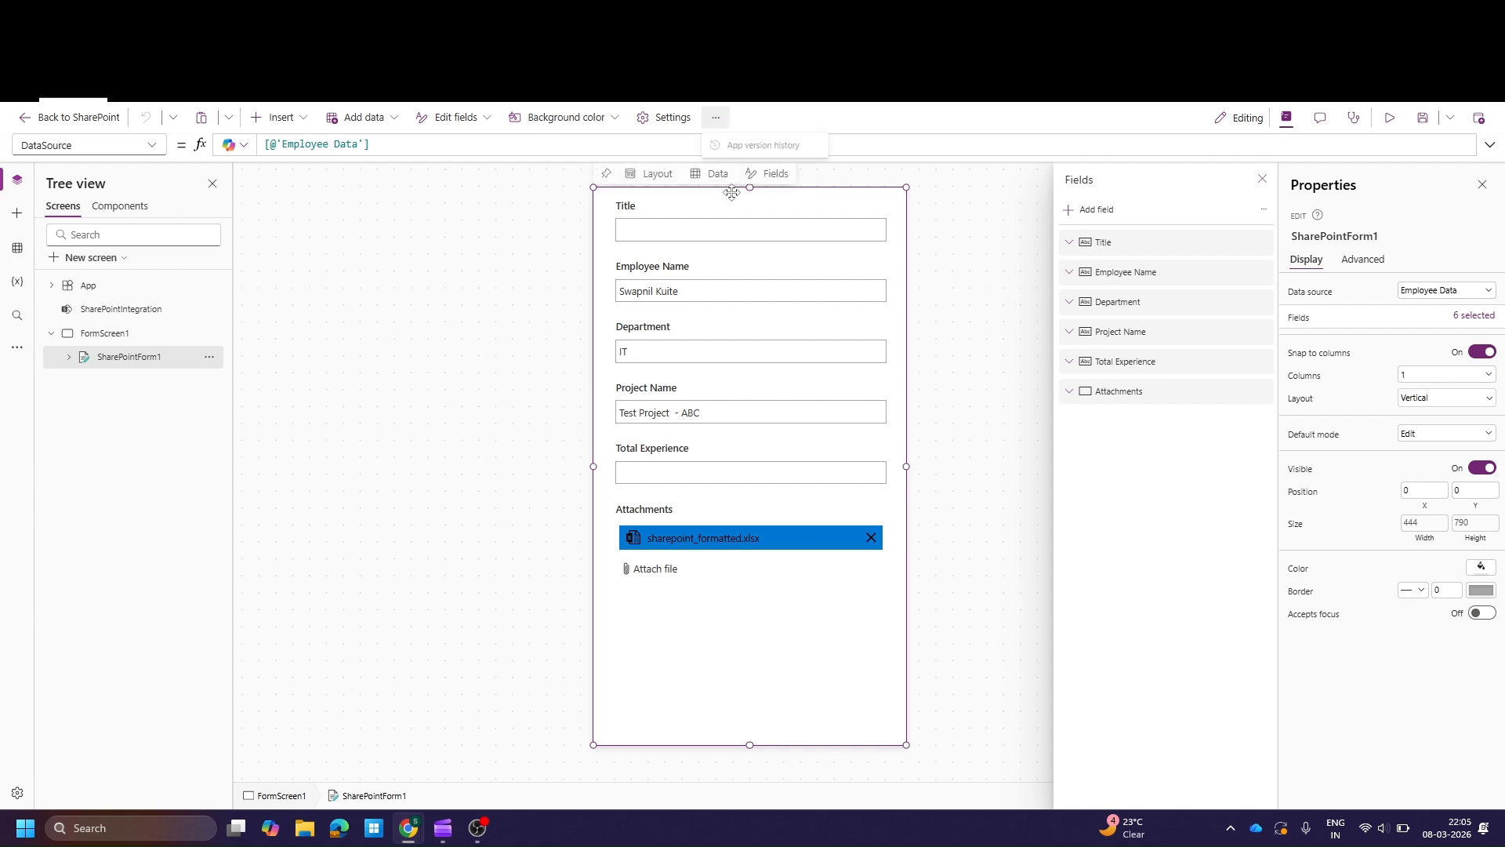
pyautogui.click(716, 122)
pyautogui.click(715, 122)
pyautogui.click(668, 121)
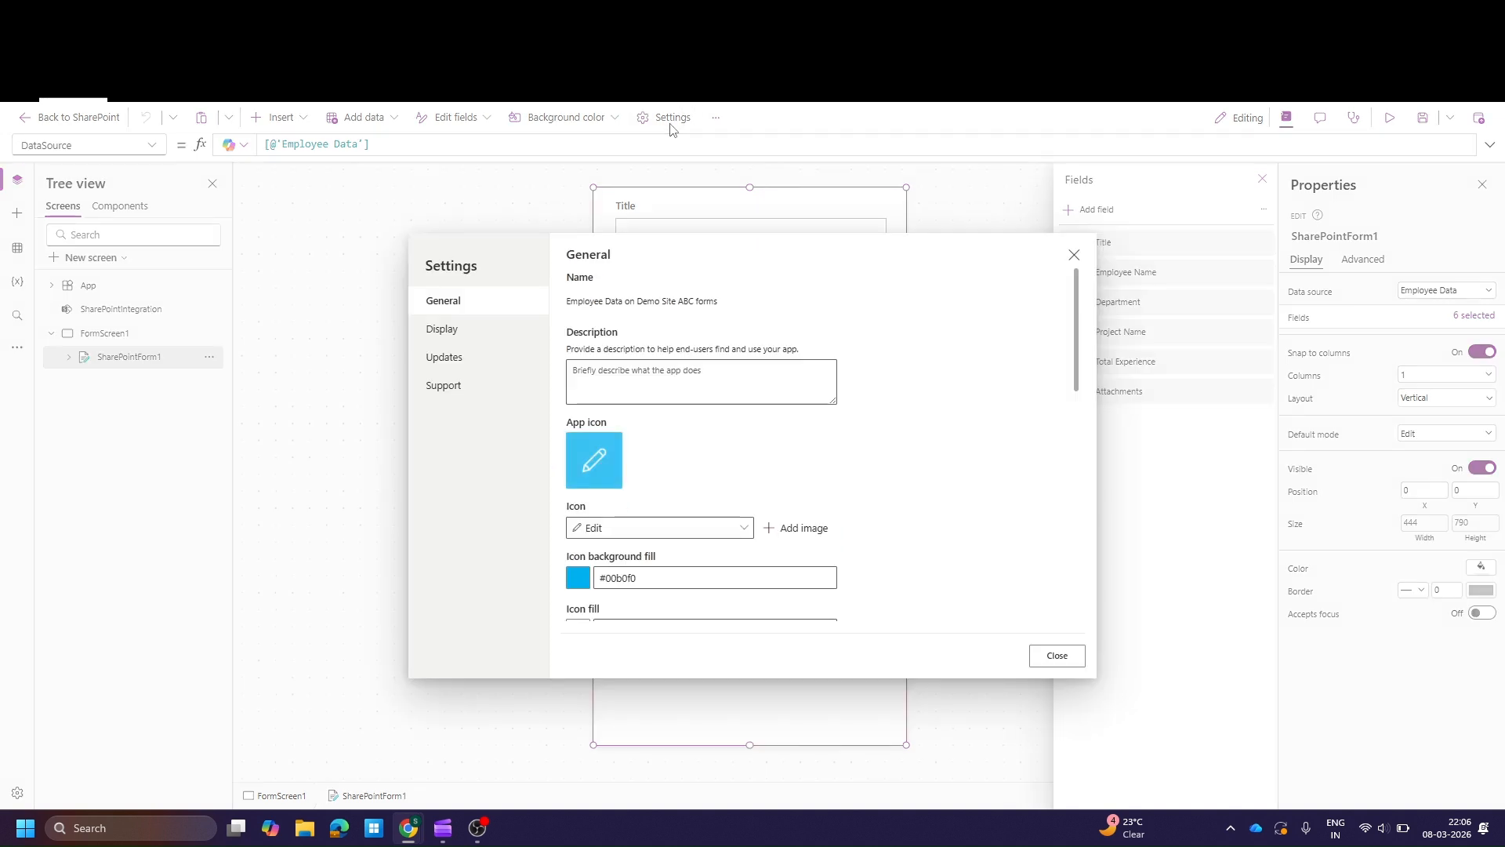
pyautogui.click(449, 330)
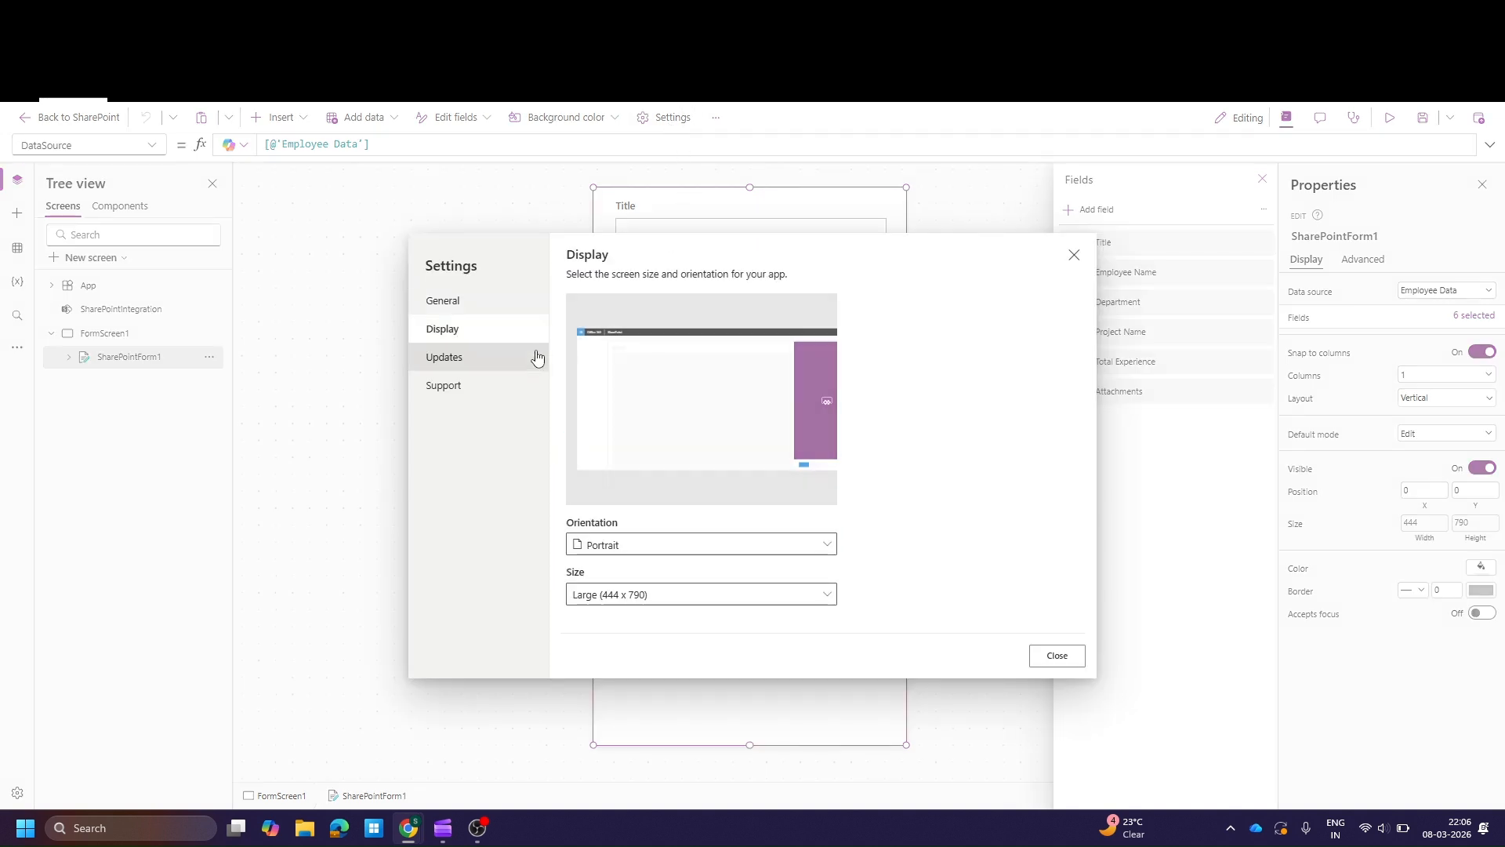
pyautogui.click(670, 547)
pyautogui.click(674, 566)
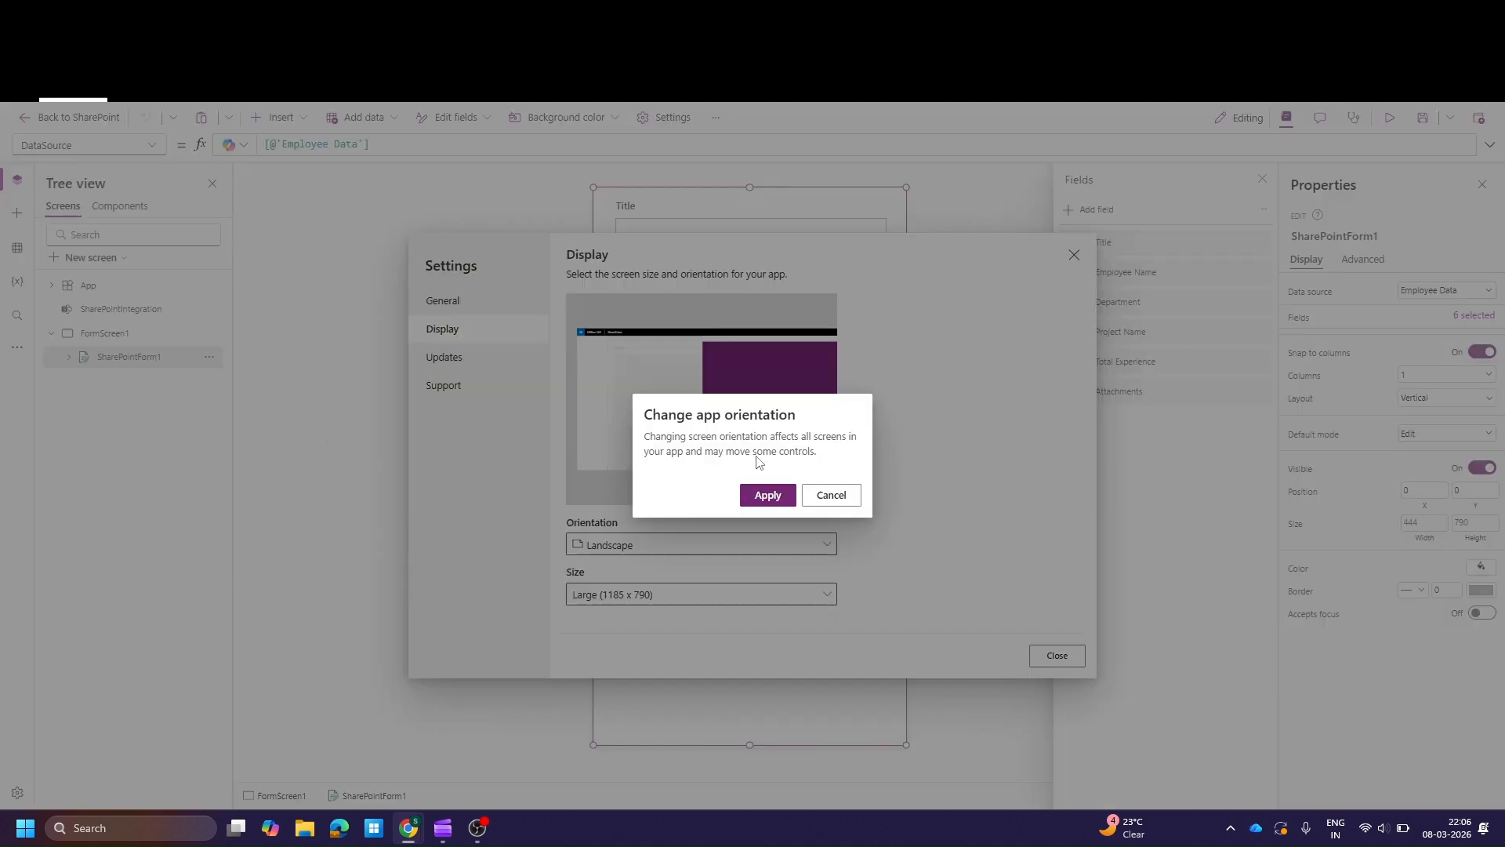
pyautogui.click(767, 494)
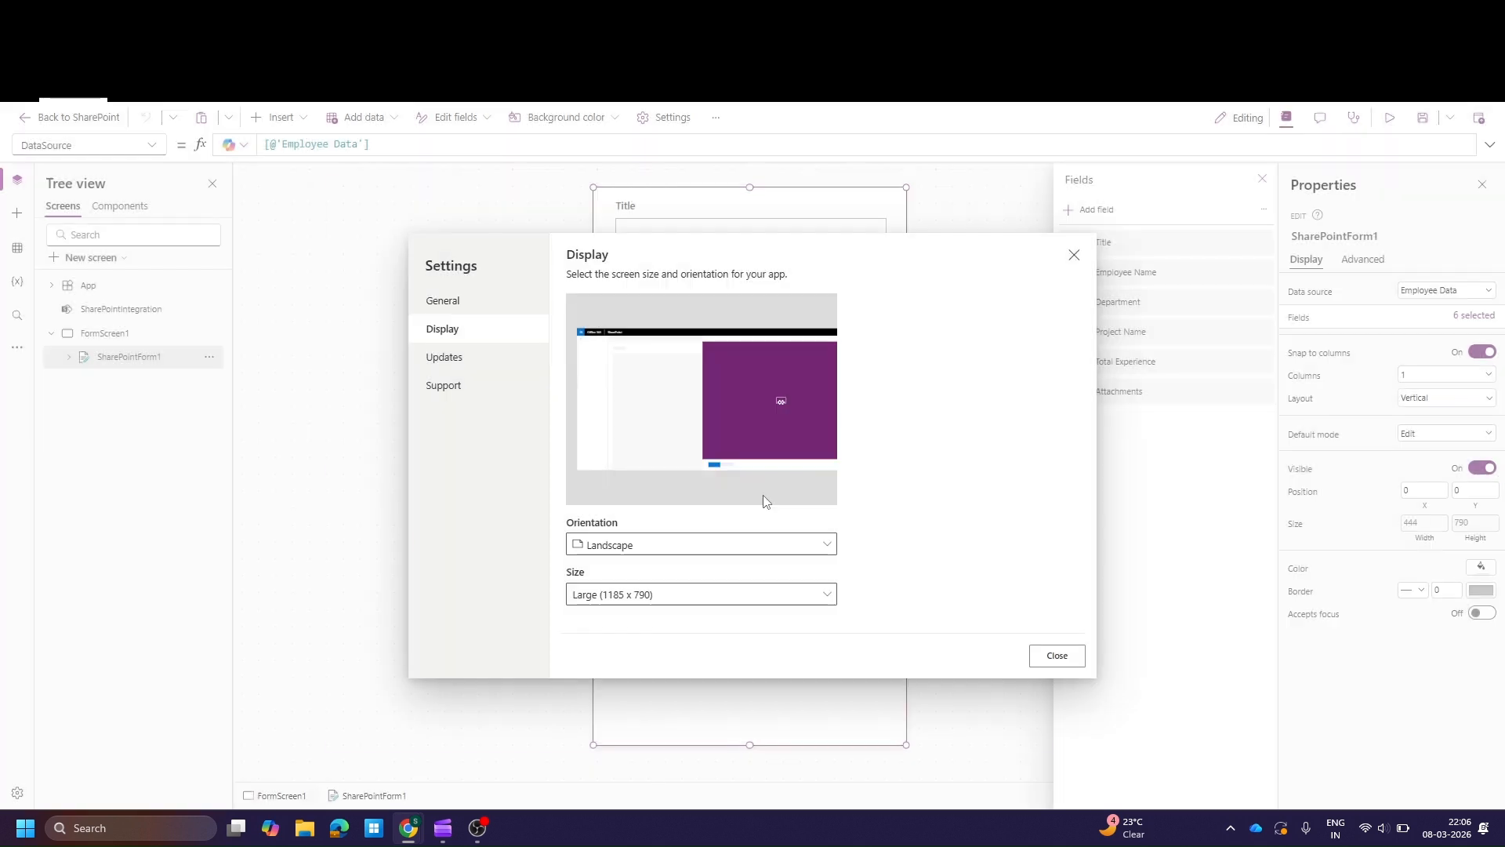
# Step: Set the form's display size to Small (720 x 480) and close the settings
pyautogui.click(713, 606)
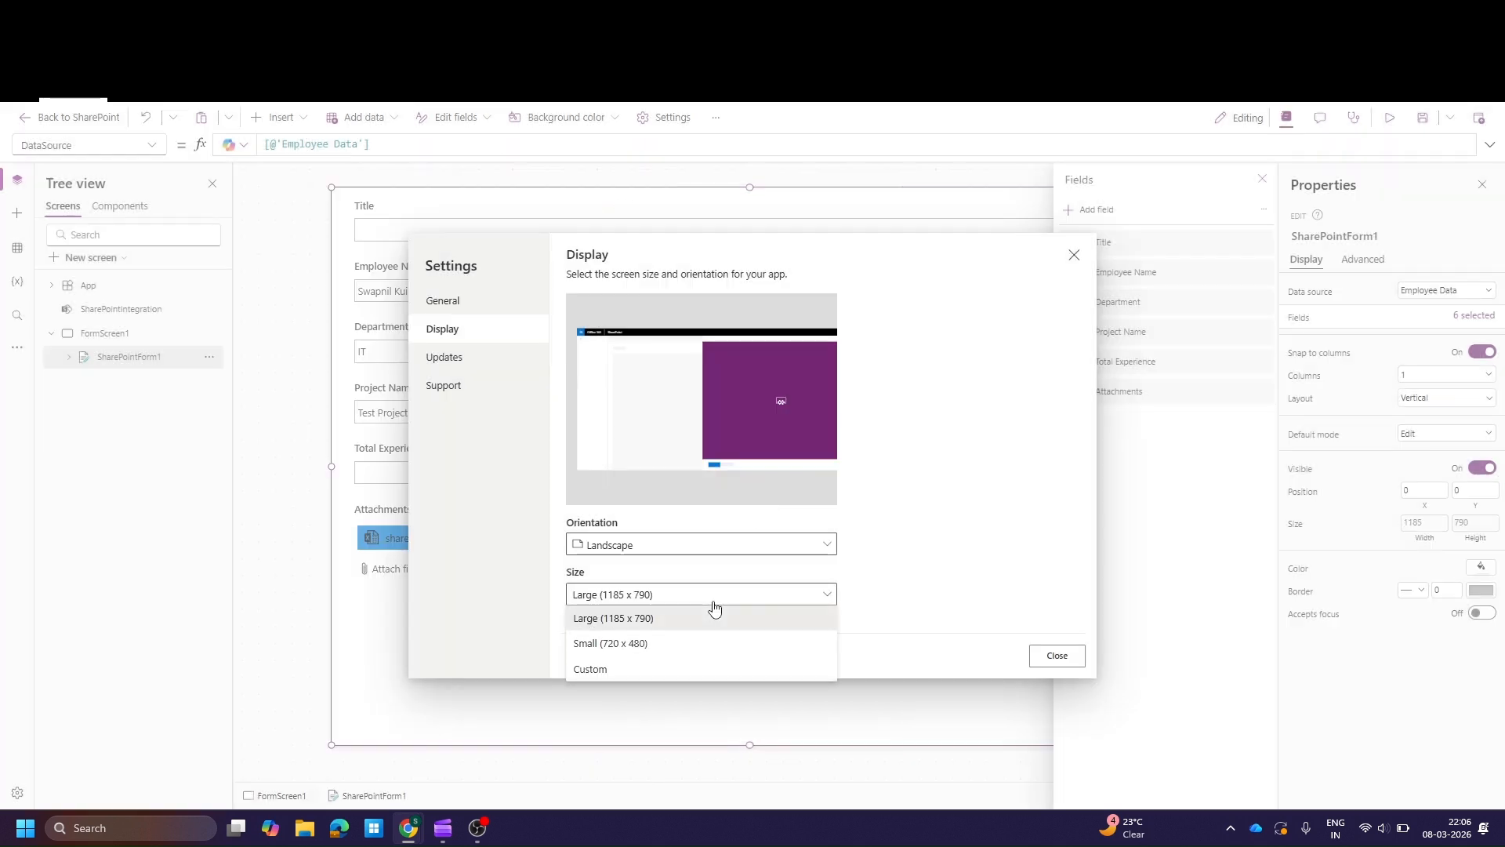
pyautogui.click(698, 643)
pyautogui.click(772, 501)
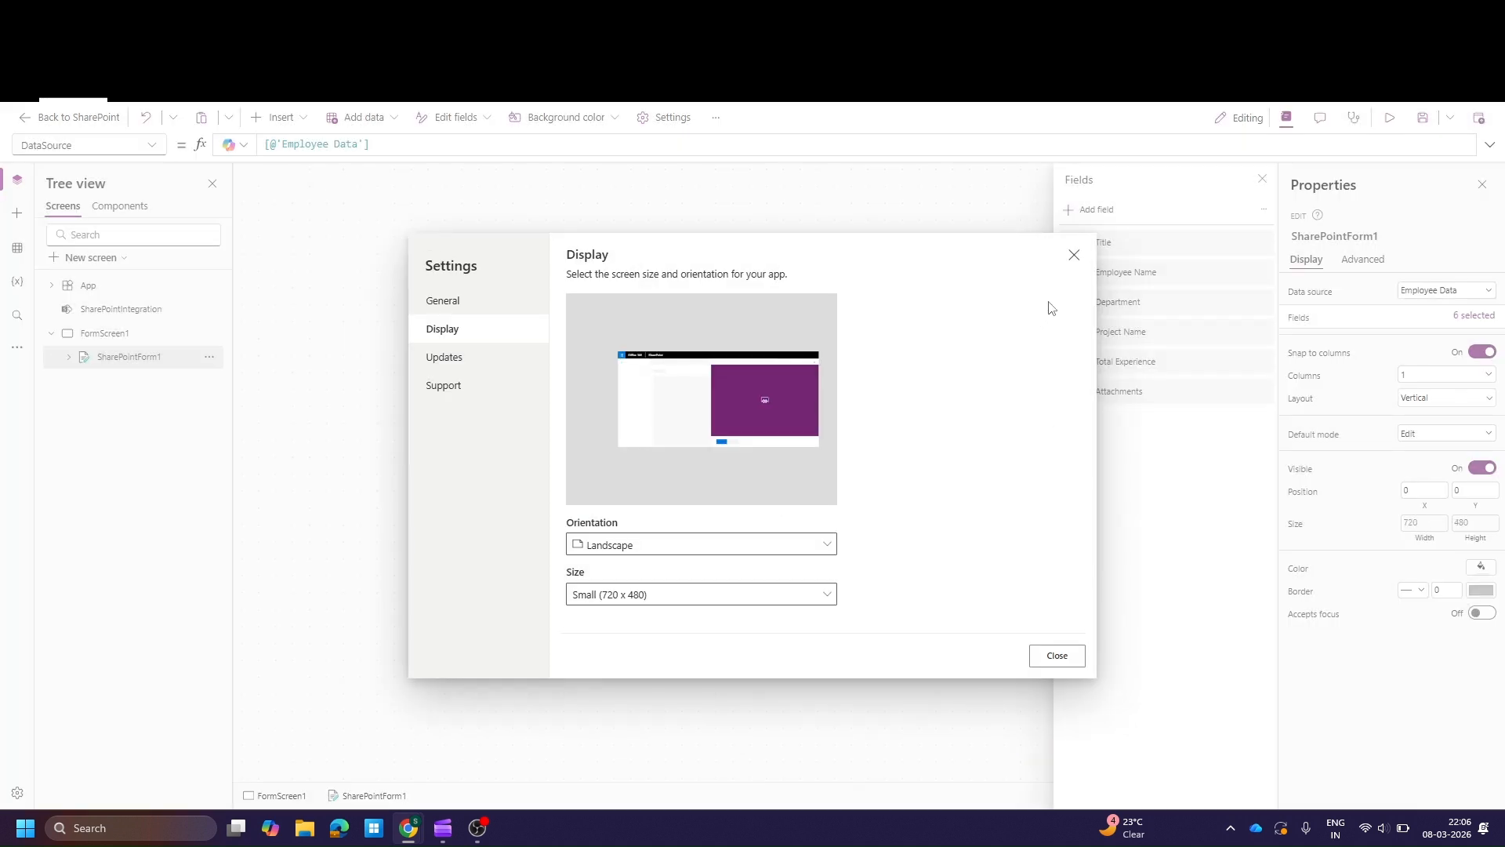
pyautogui.click(1057, 655)
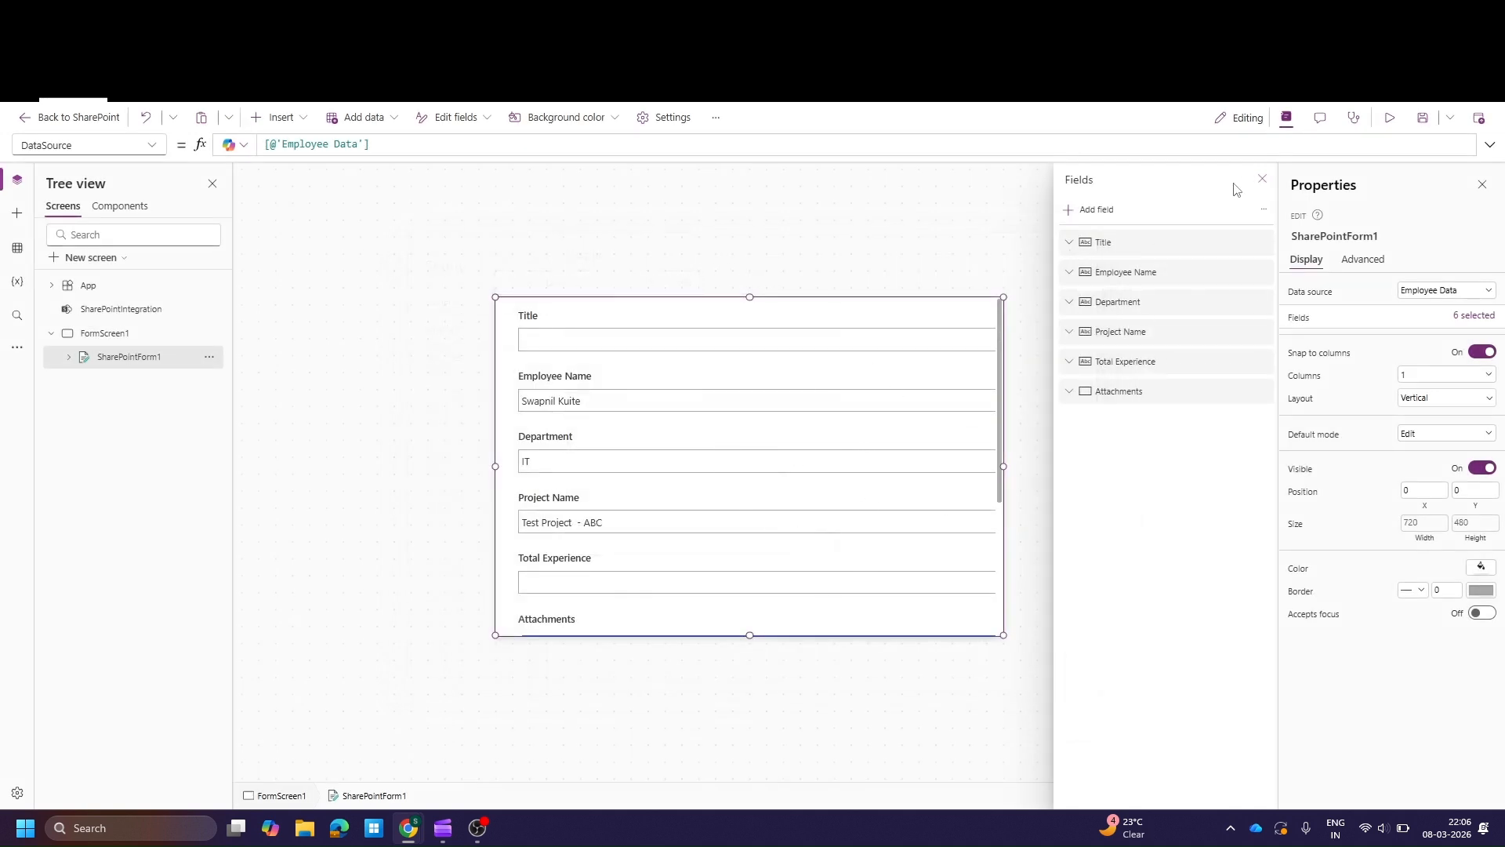
# Step: Expand the data cards of SharePointForm1, inspect the Title card, and open the form's field list
pyautogui.click(1262, 179)
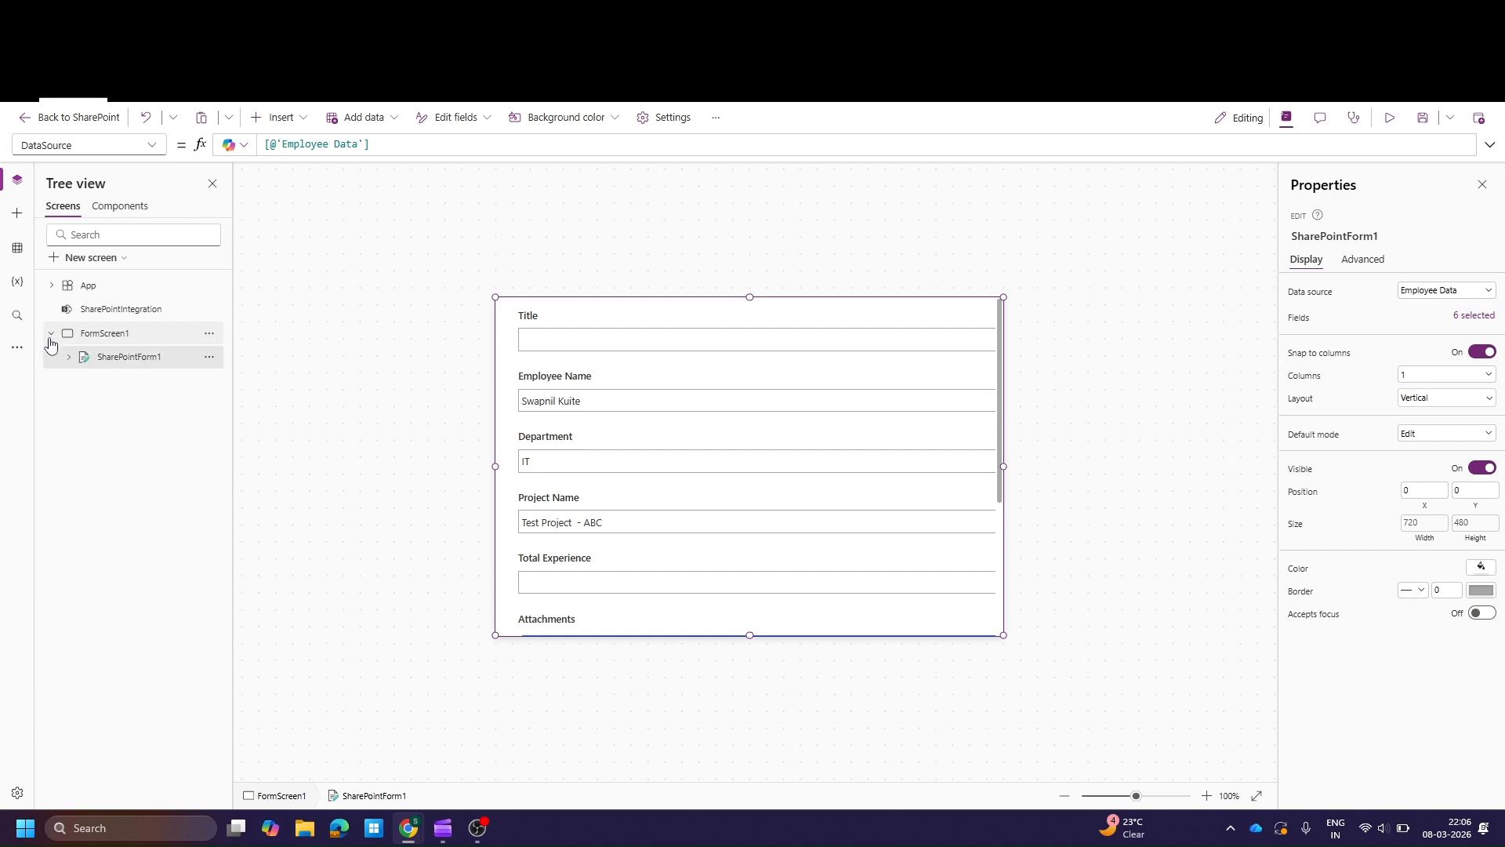
pyautogui.click(71, 357)
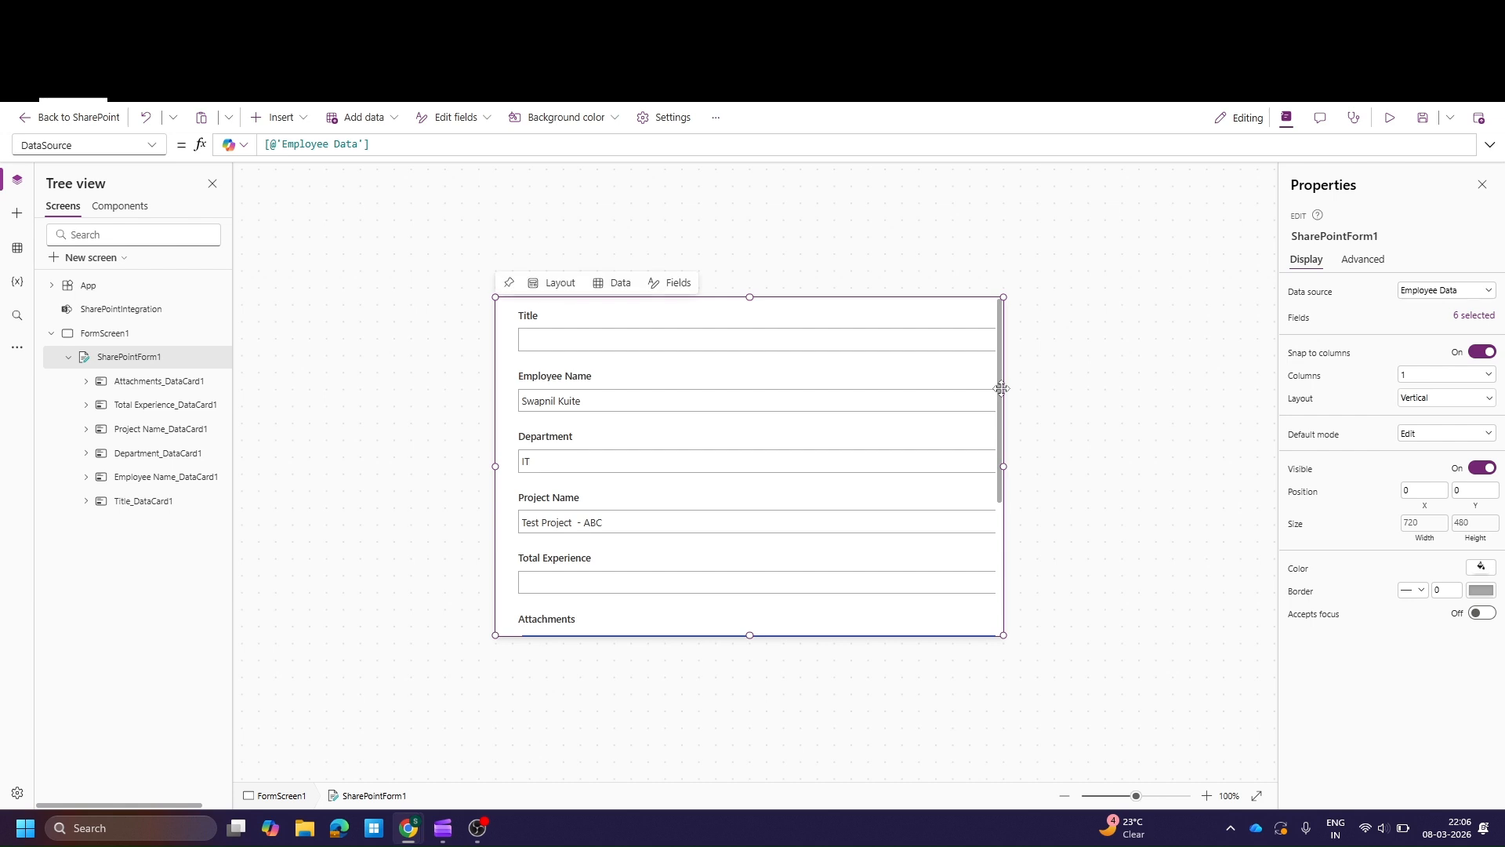
pyautogui.click(948, 338)
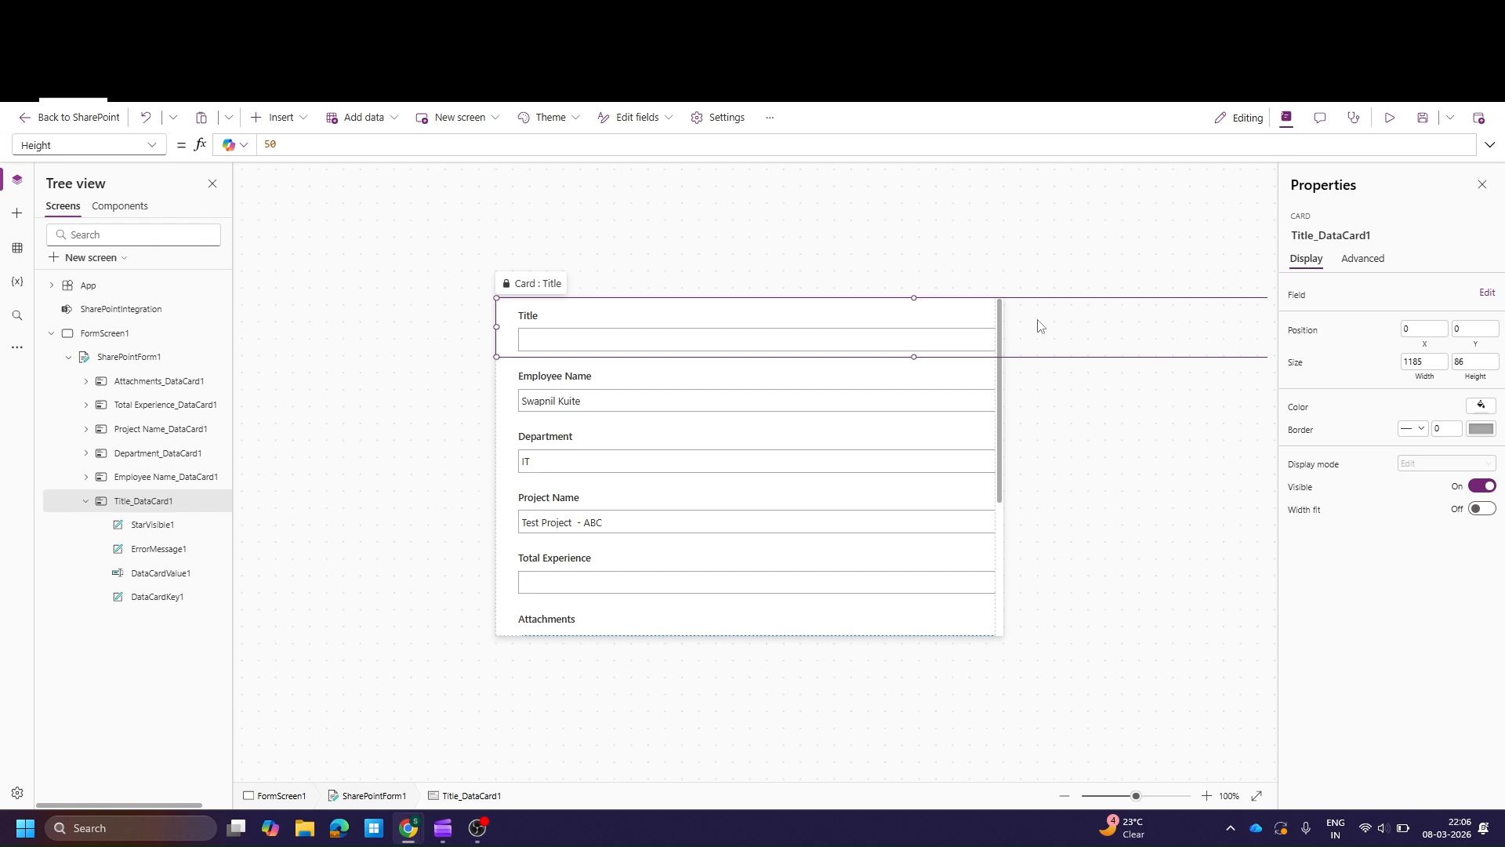
pyautogui.click(1000, 444)
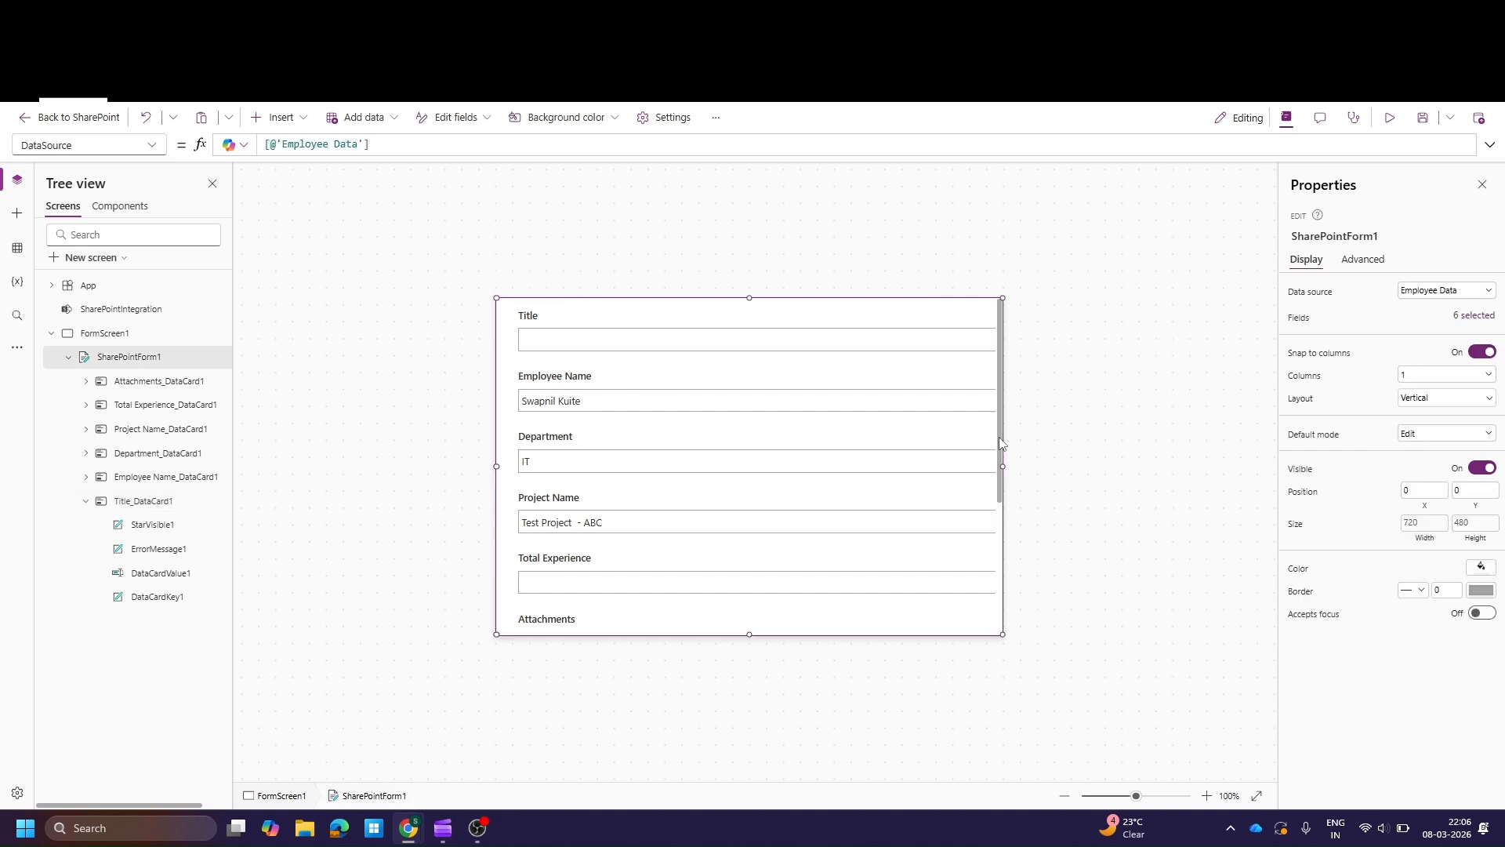
pyautogui.click(1474, 317)
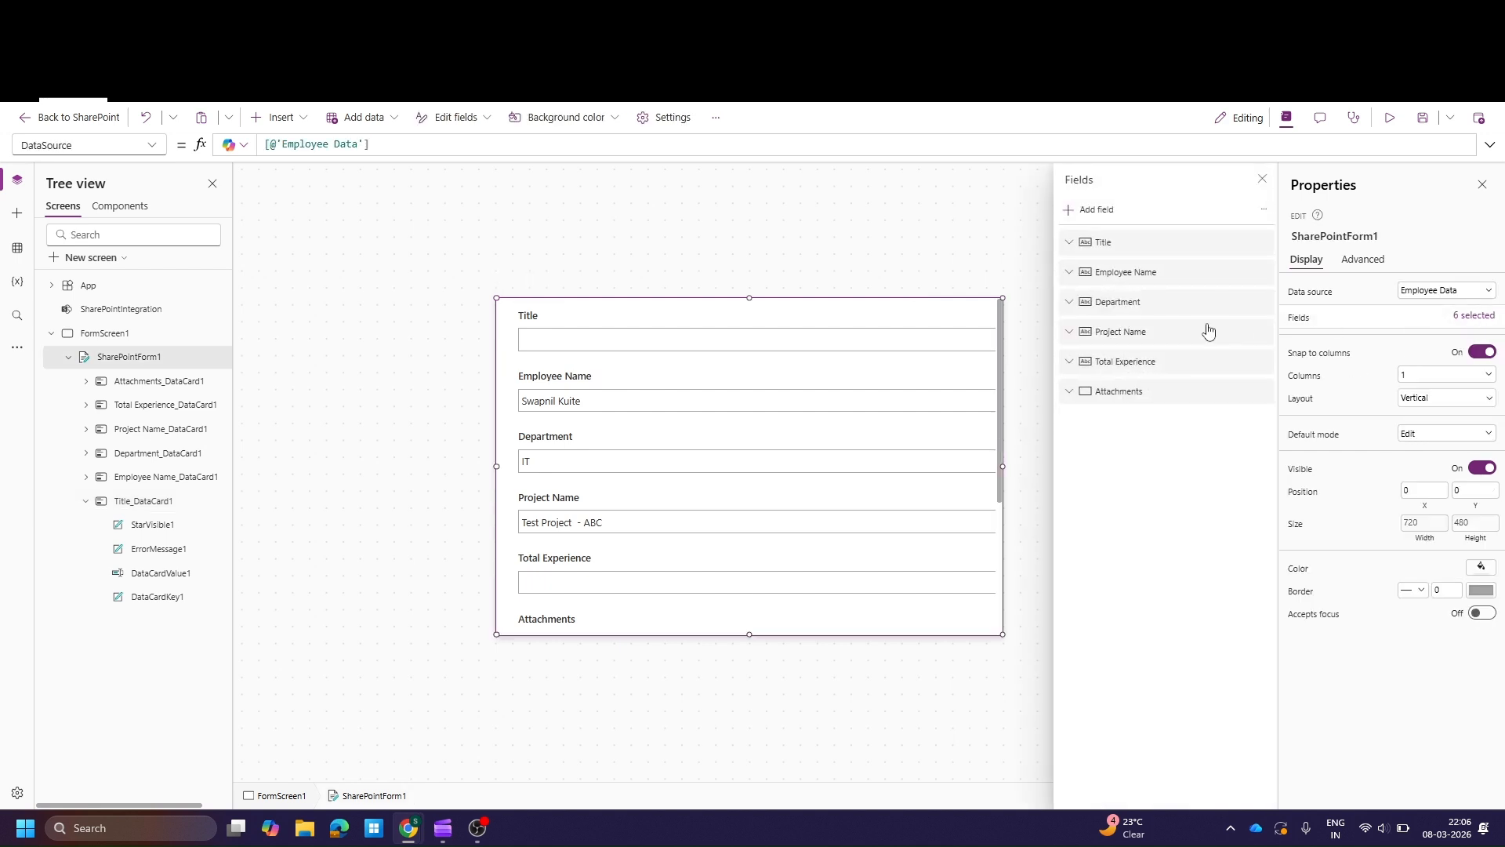
# Step: Remove all the fields from SharePointForm1: Title, Employee Name, Department, Project Name, Total Experience and Attachments
pyautogui.click(1262, 241)
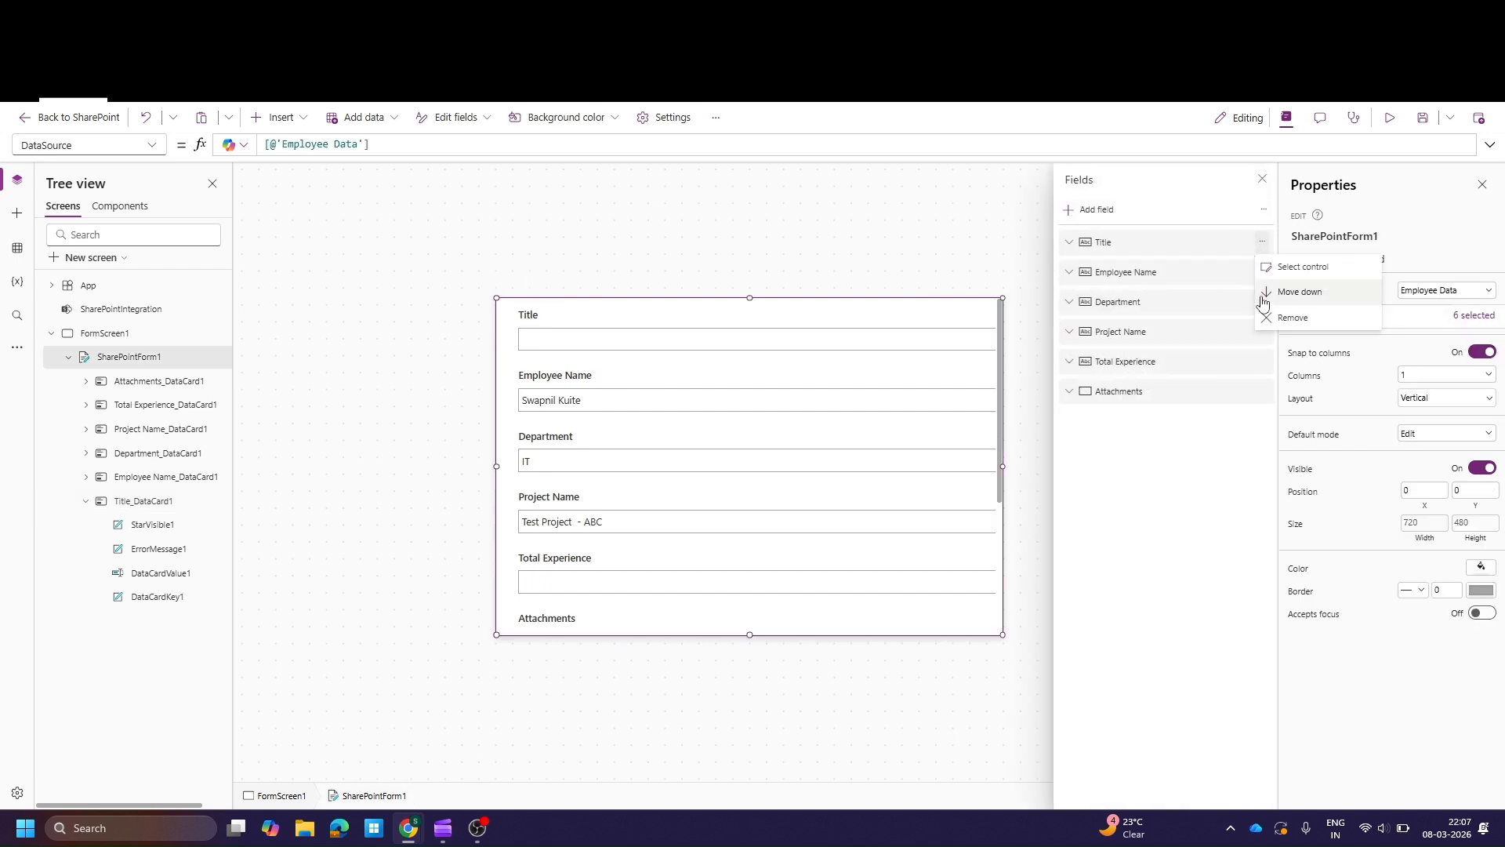
pyautogui.click(1285, 319)
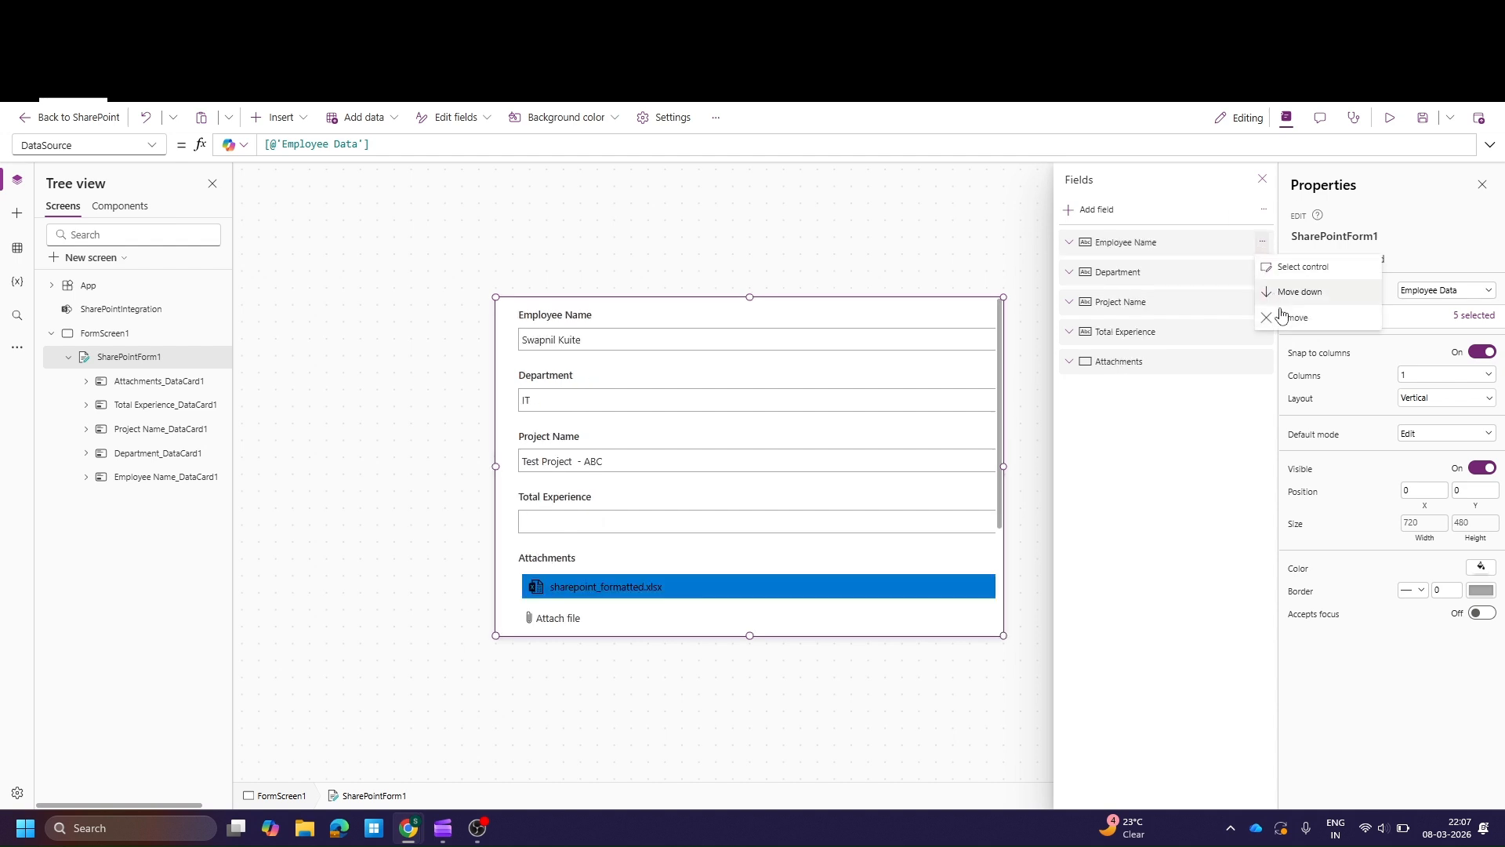
pyautogui.click(1262, 242)
pyautogui.click(1286, 313)
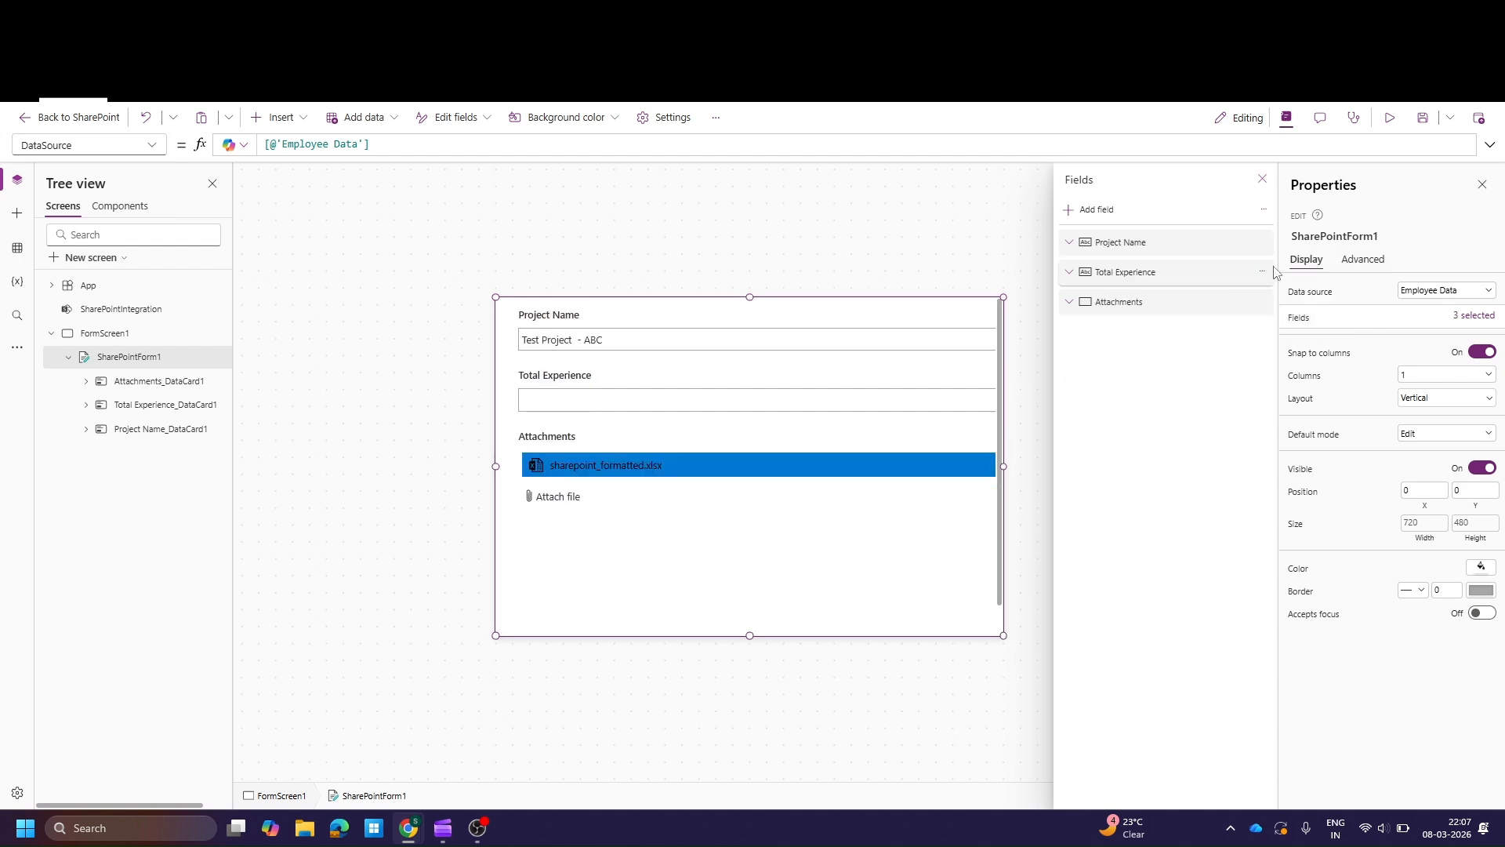
pyautogui.click(1262, 241)
pyautogui.click(1286, 313)
pyautogui.click(1263, 242)
pyautogui.click(1262, 242)
pyautogui.click(1274, 304)
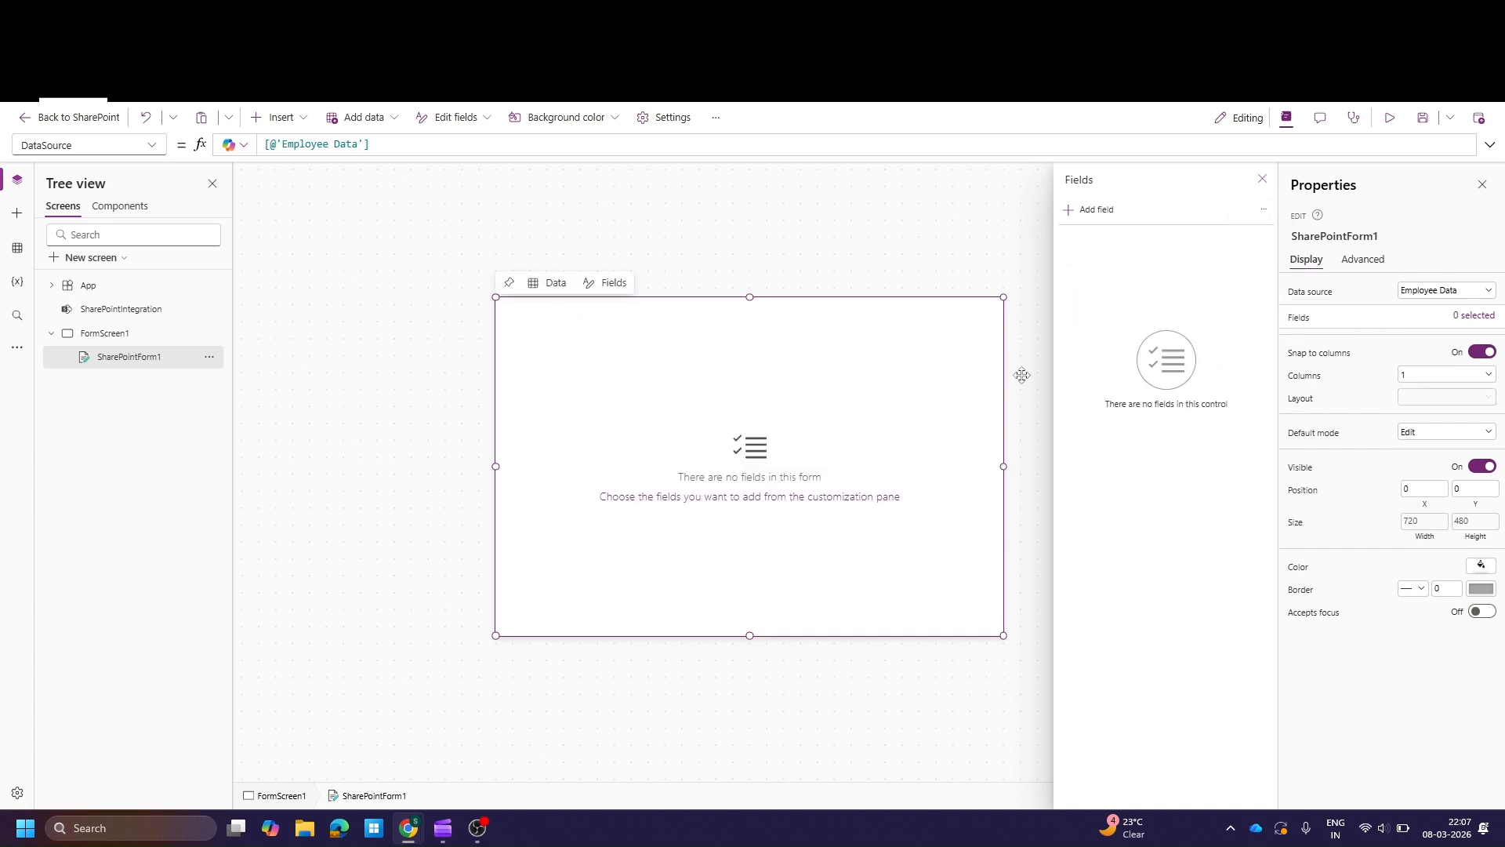
# Step: Check the column names in the Employee Data SharePoint list and select the Employee Name and Department fields for the form
pyautogui.click(1116, 219)
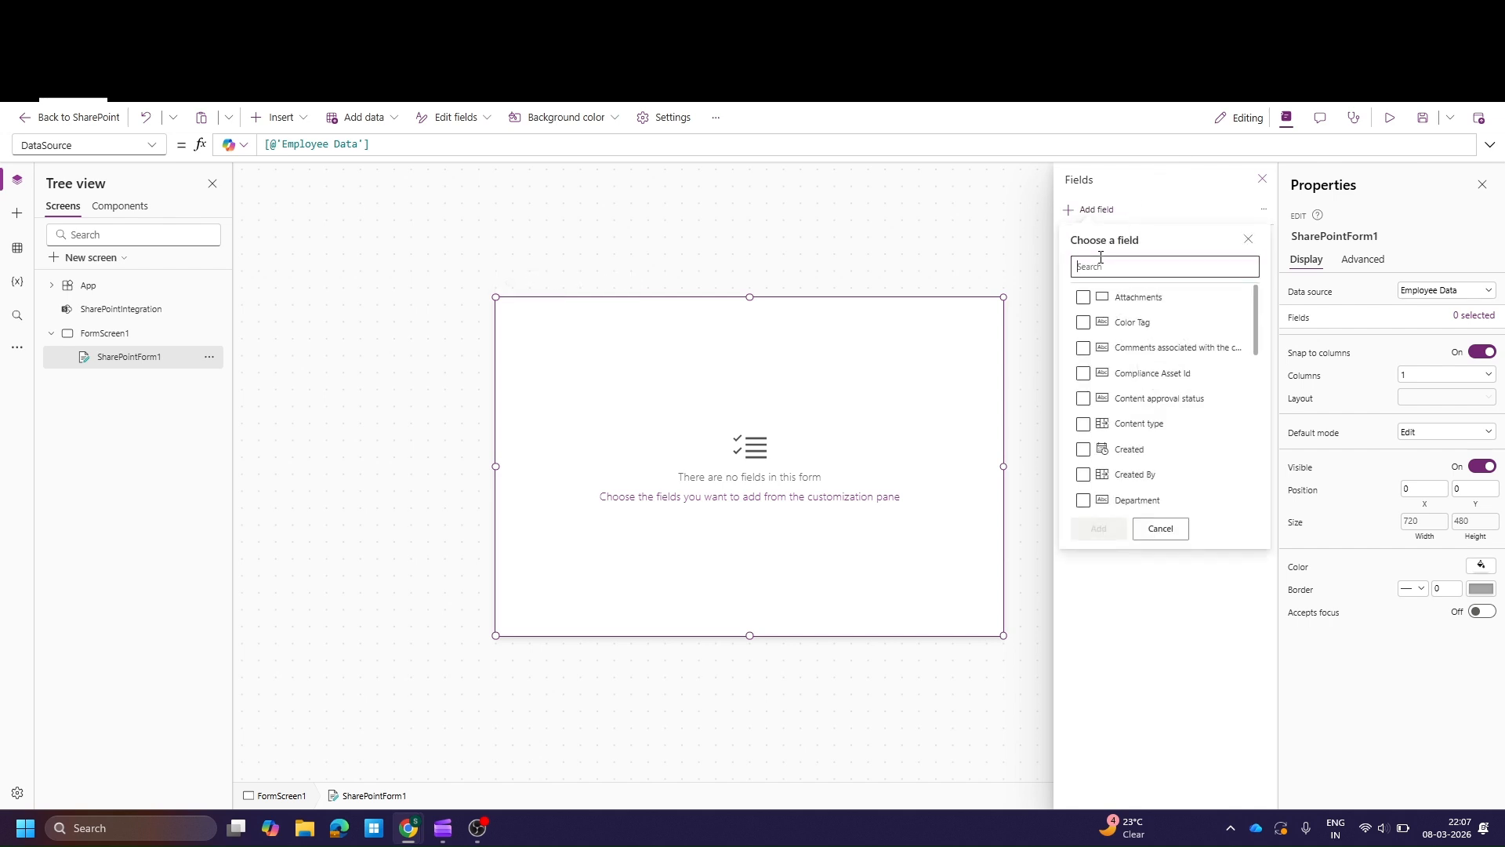
pyautogui.click(521, 14)
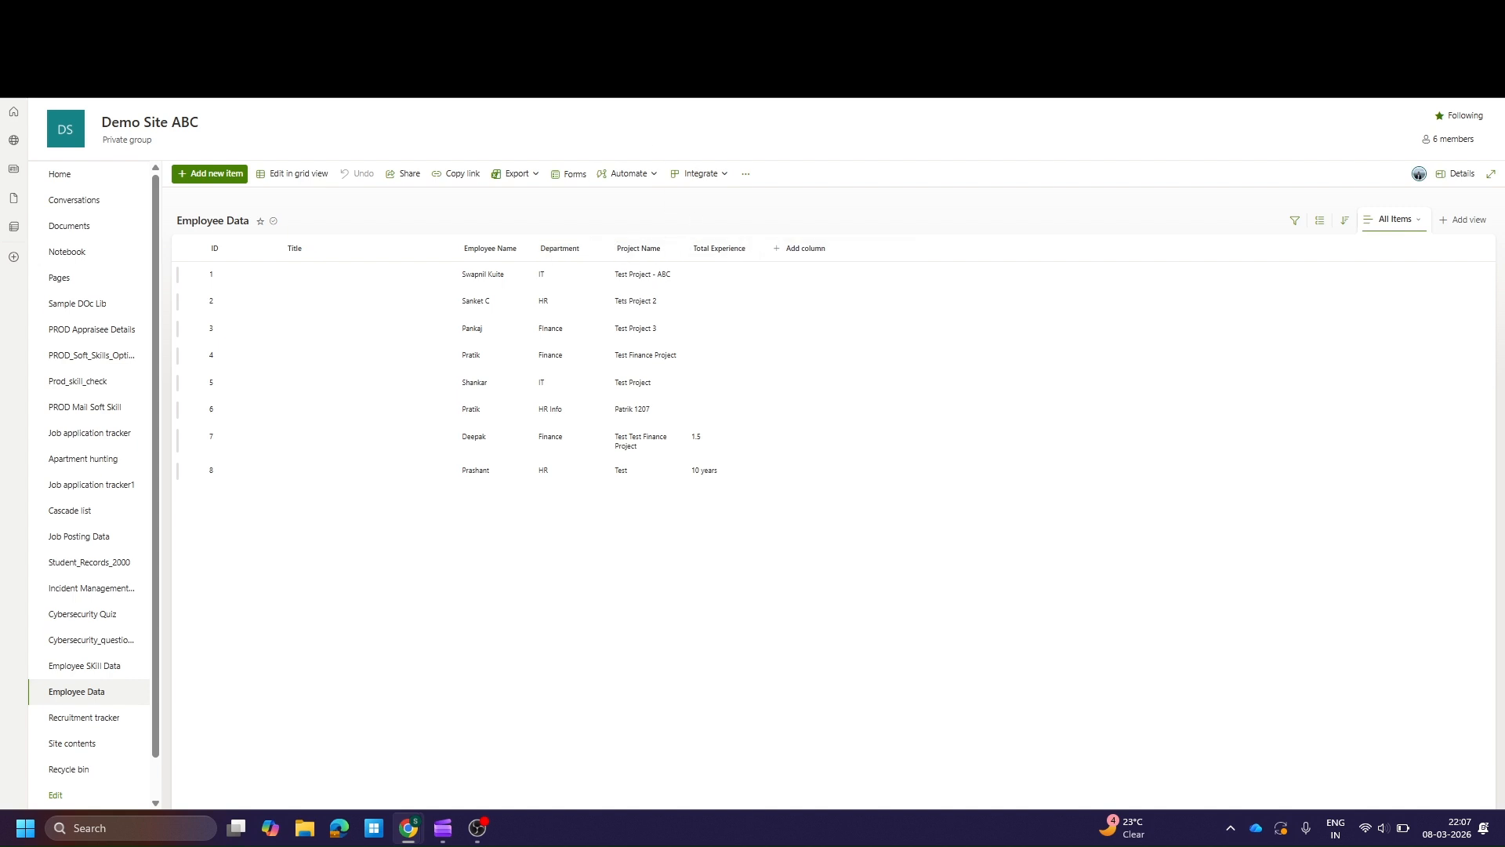
pyautogui.click(518, 14)
pyautogui.write('employee')
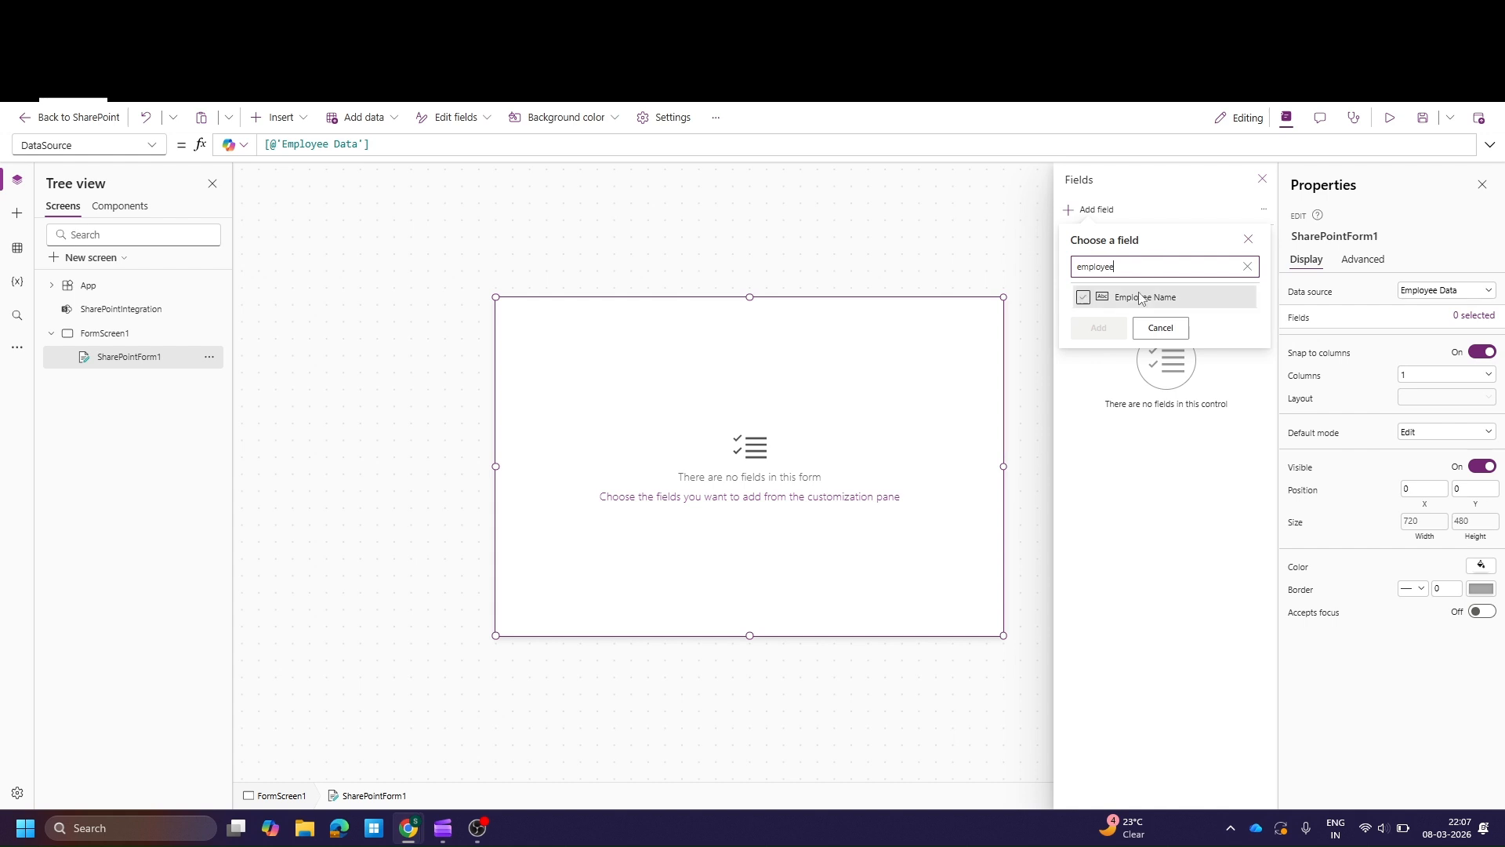
pyautogui.click(1082, 297)
pyautogui.moveTo(1119, 267); pyautogui.dragTo(884, 266)
pyautogui.write('depa')
pyautogui.click(1083, 297)
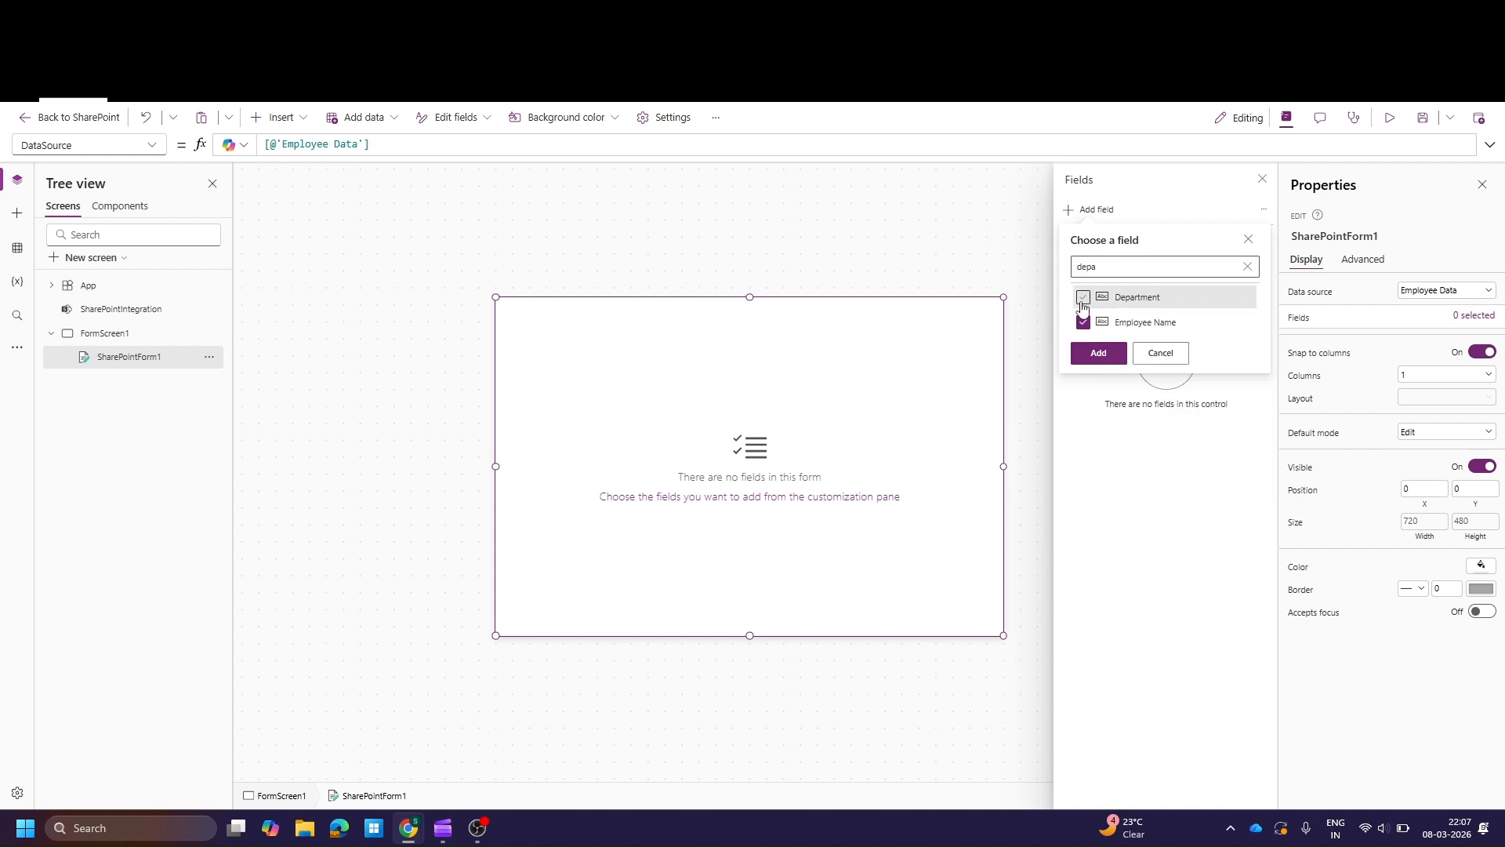
# Step: Find and select the Project Name and Total Experience fields for the form
pyautogui.moveTo(1097, 266); pyautogui.dragTo(991, 272)
pyautogui.write('project')
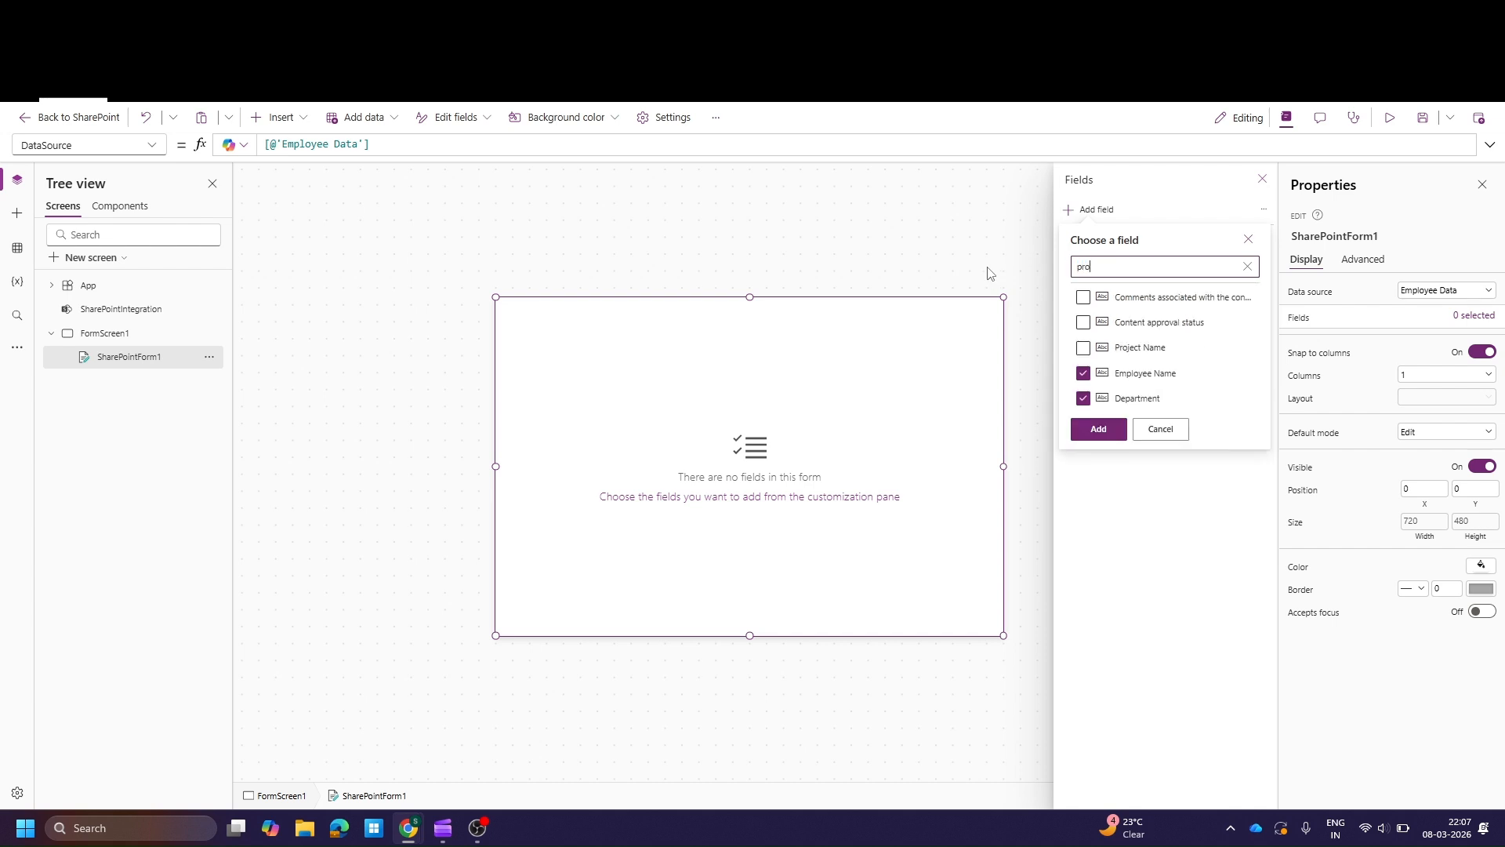
pyautogui.click(1082, 297)
pyautogui.moveTo(1107, 267); pyautogui.dragTo(887, 267)
pyautogui.write('expe')
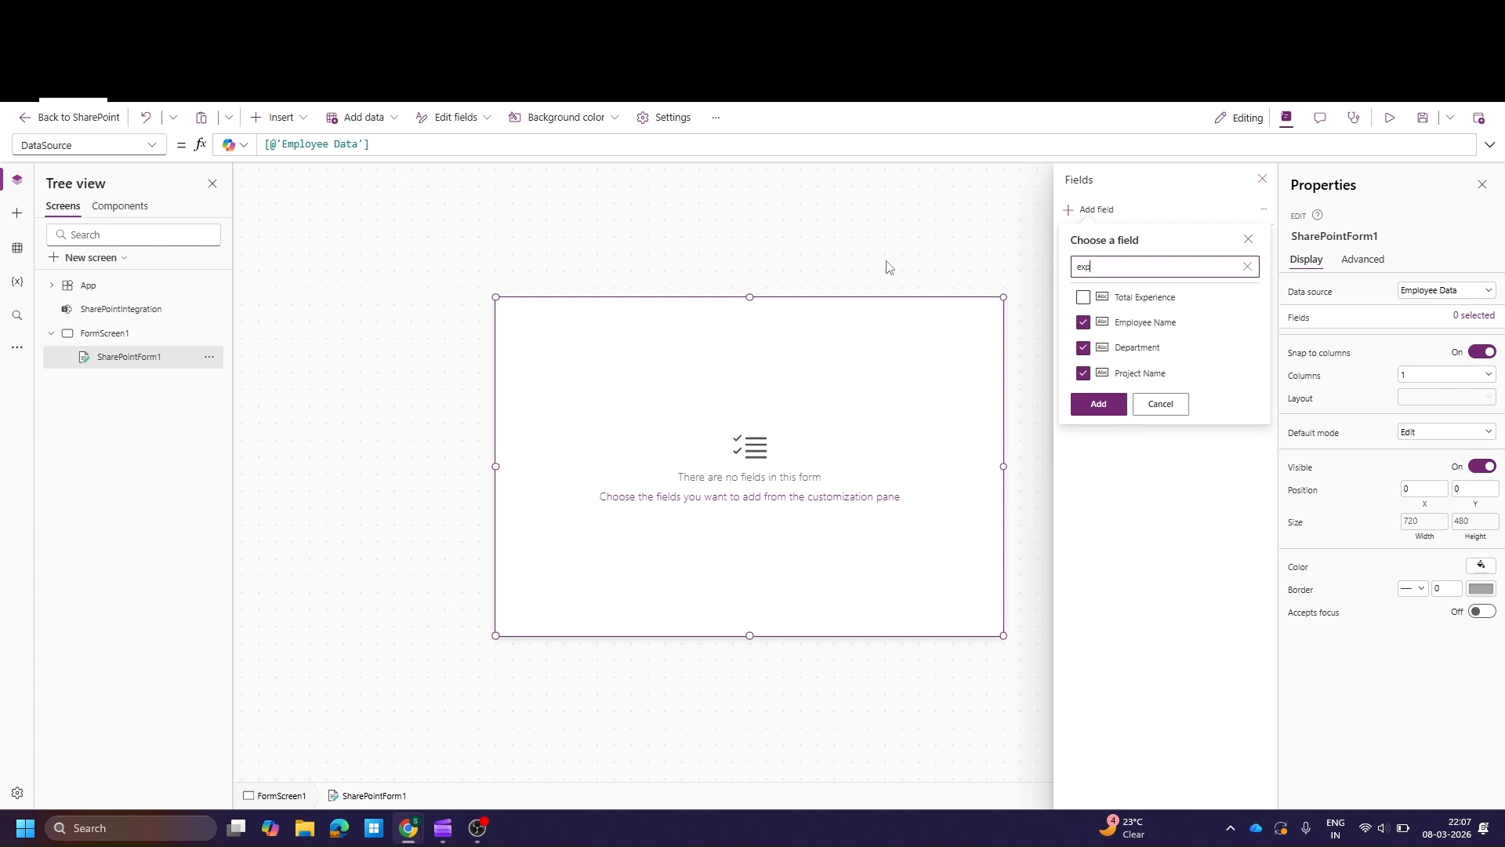
pyautogui.click(1148, 297)
# Step: Find and select the Attachments field and add all the selected fields to the form
pyautogui.click(1124, 269)
pyautogui.moveTo(1125, 269); pyautogui.dragTo(994, 280)
pyautogui.write('attach')
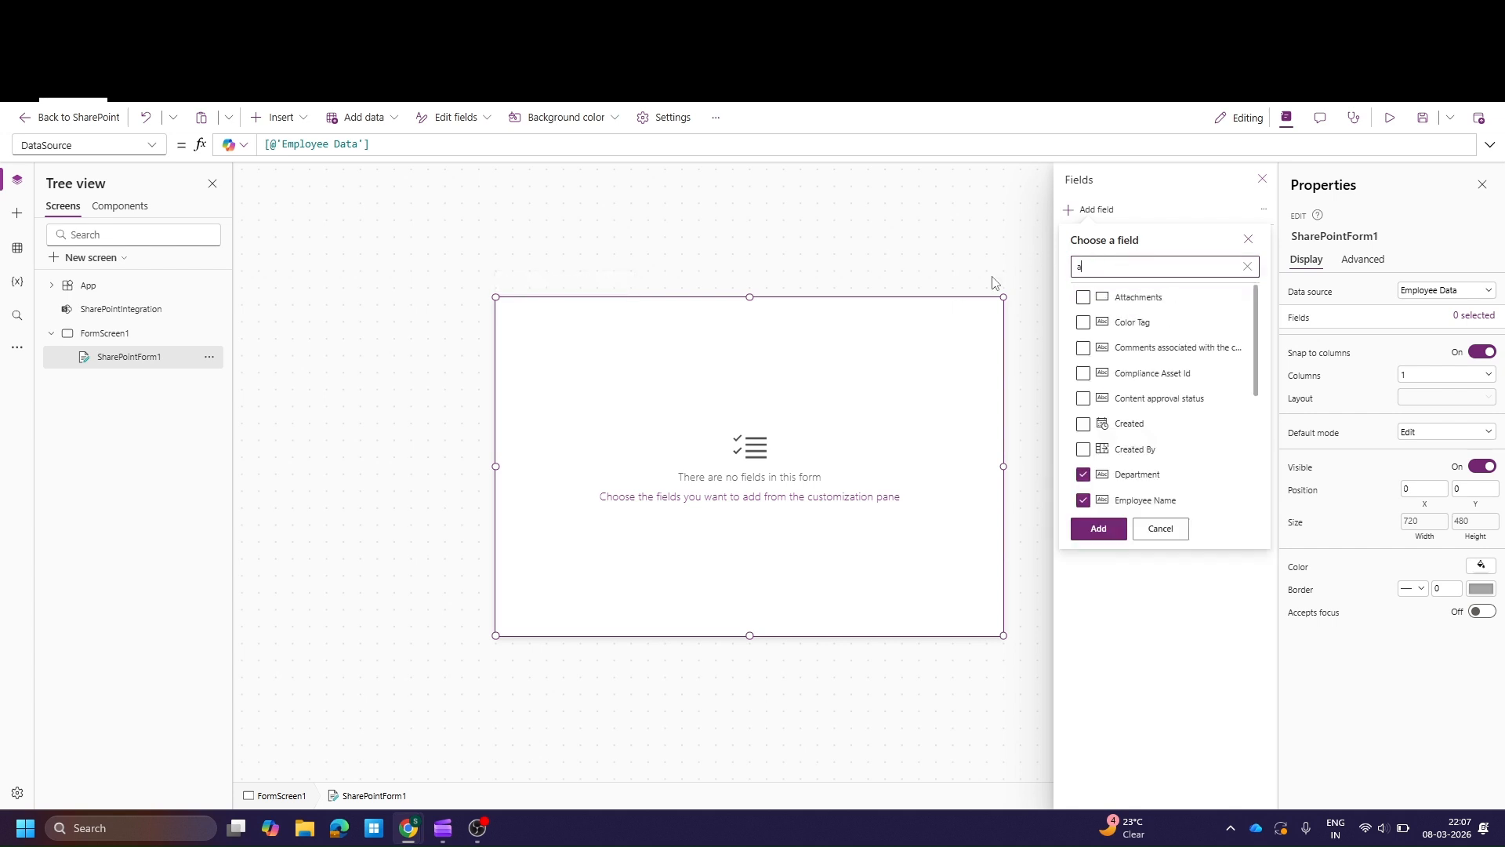
pyautogui.click(1082, 297)
pyautogui.click(1098, 455)
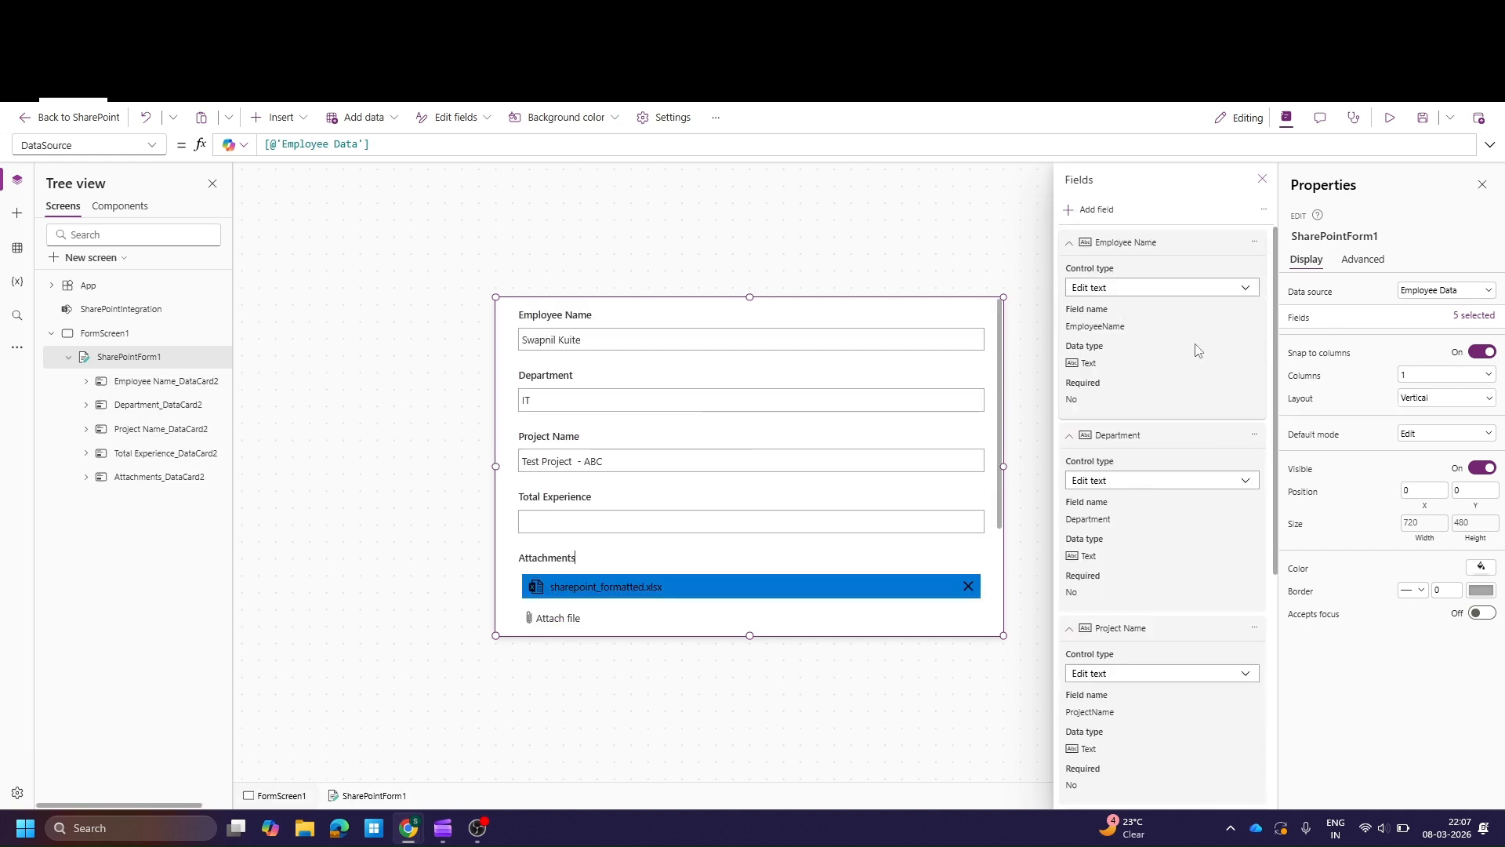
# Step: Collapse the details of all five fields in the form's field list
pyautogui.scroll(-2, 1090, 337)
pyautogui.scroll(2, 1091, 345)
pyautogui.click(1069, 243)
pyautogui.click(1068, 274)
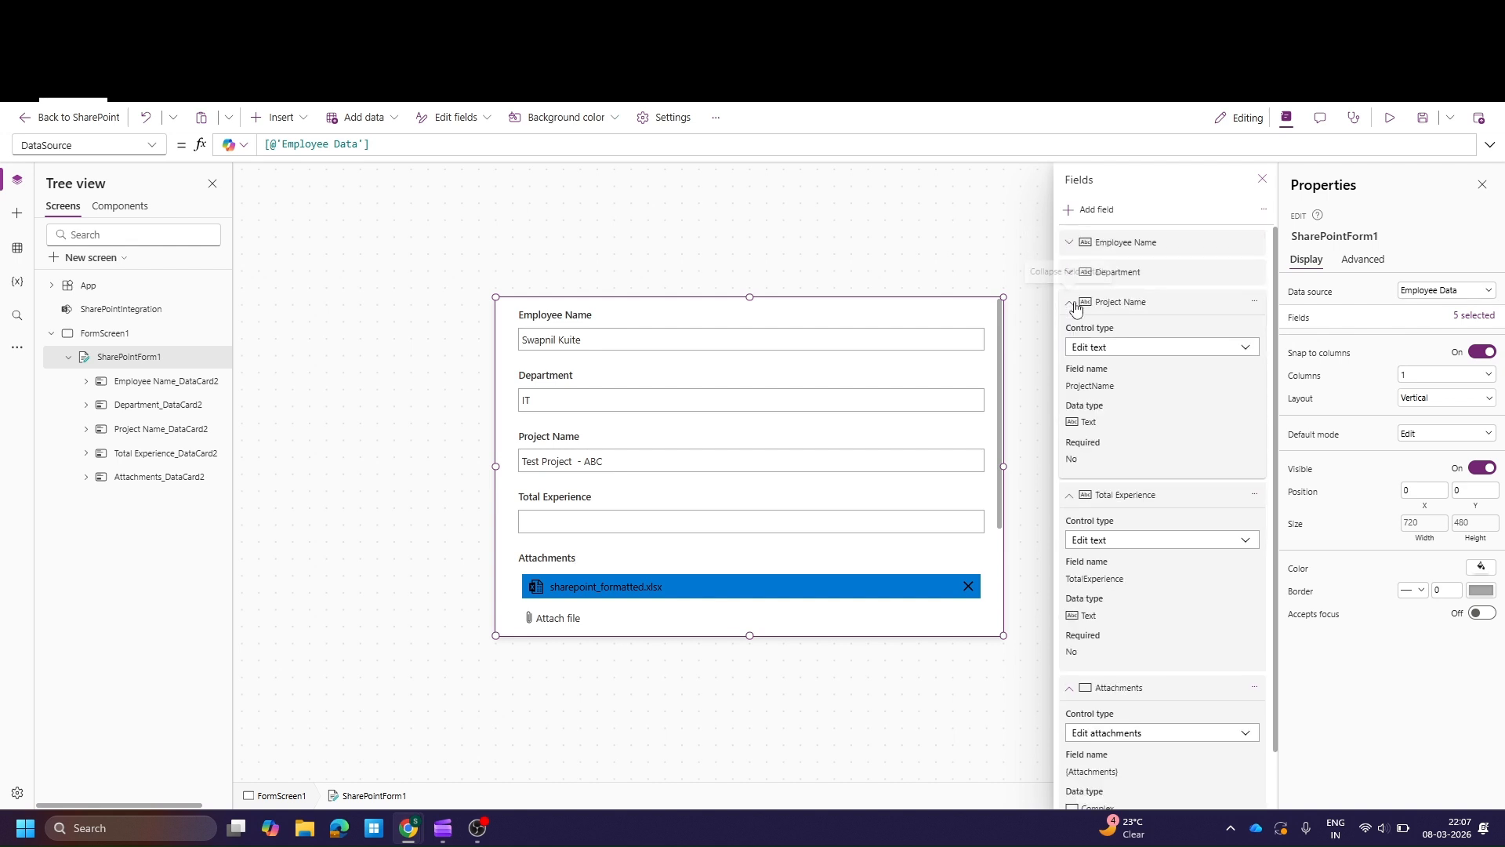
pyautogui.click(1068, 302)
pyautogui.click(1069, 332)
pyautogui.click(1073, 364)
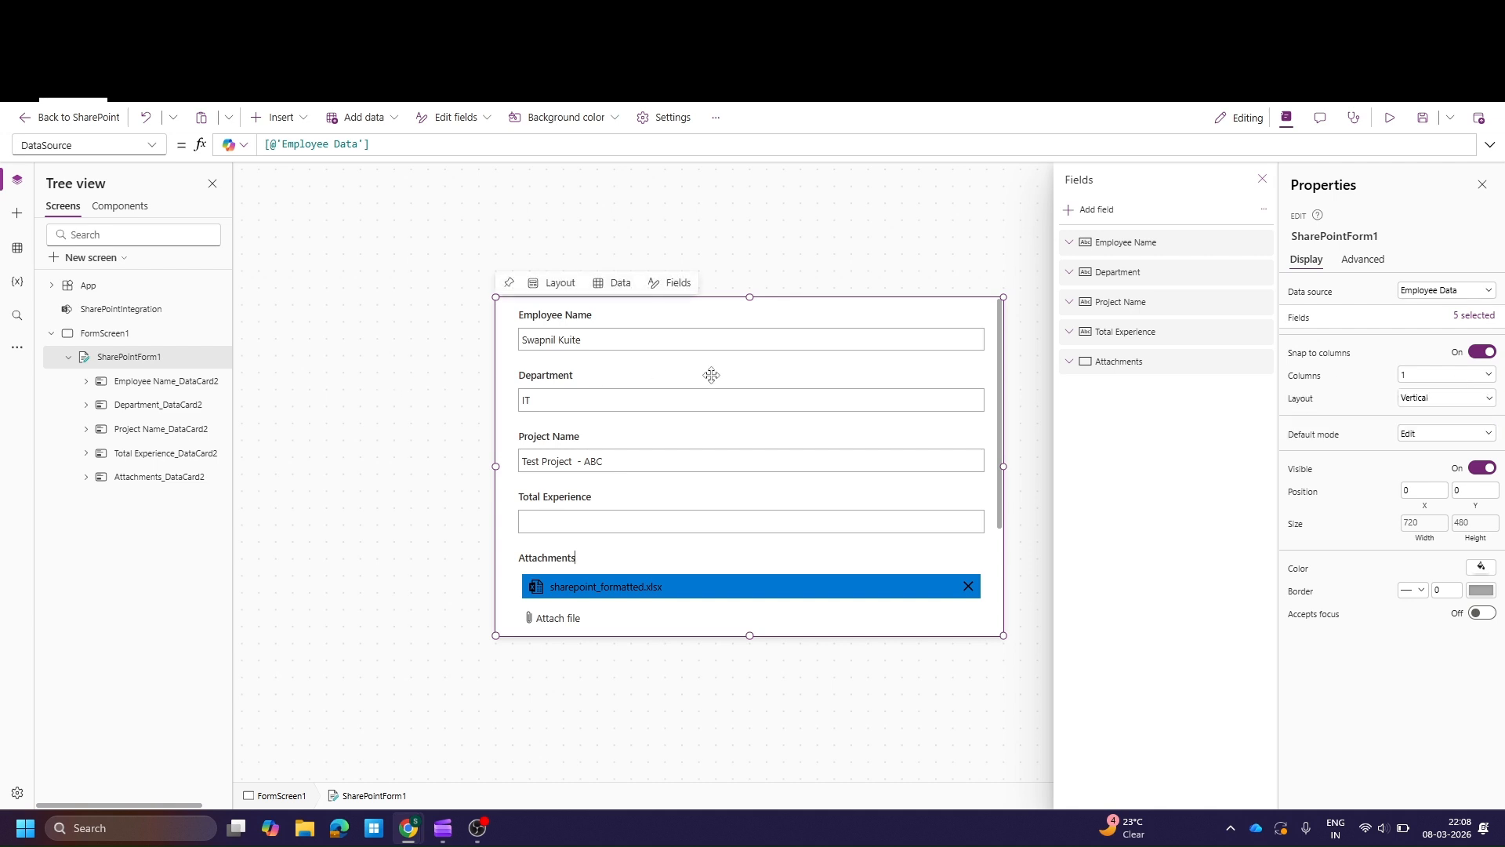
# Step: Try a four-column arrangement for SharePointForm1 and set its number of columns to 2
pyautogui.click(1443, 375)
pyautogui.click(1439, 408)
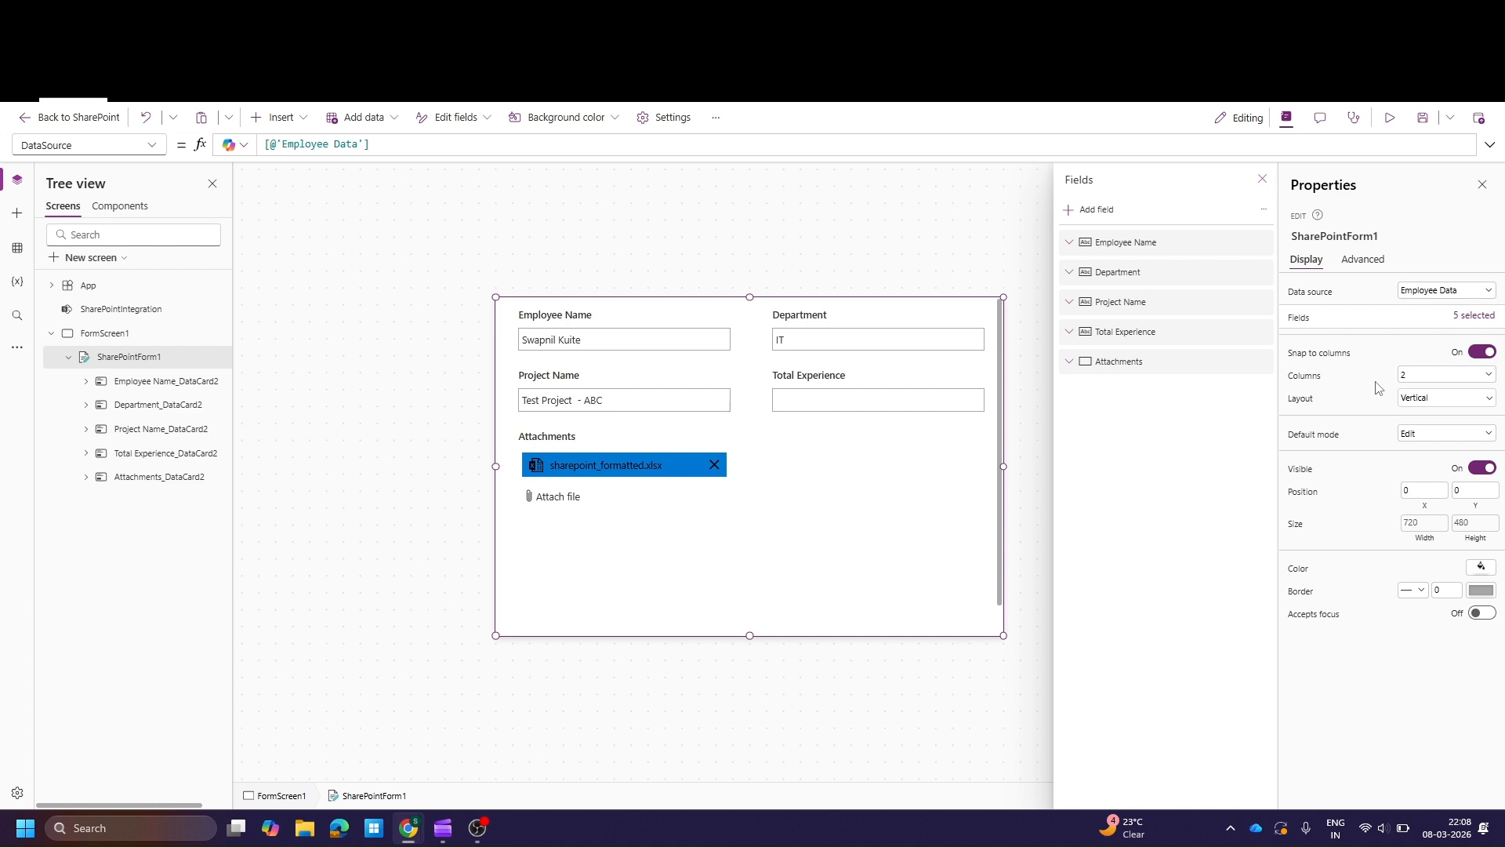
pyautogui.click(1428, 376)
pyautogui.click(1427, 443)
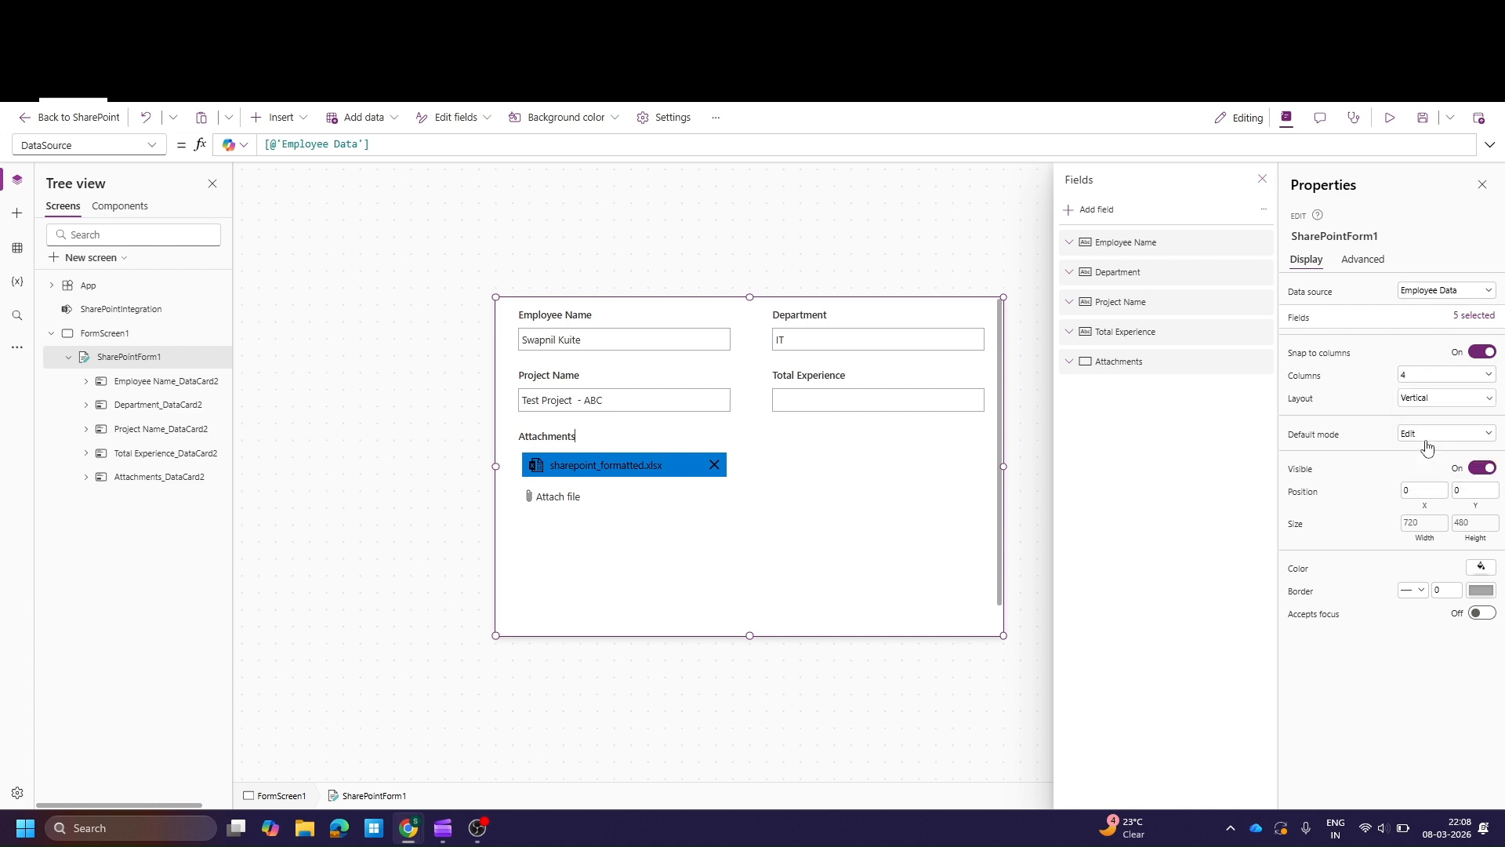
pyautogui.click(1435, 381)
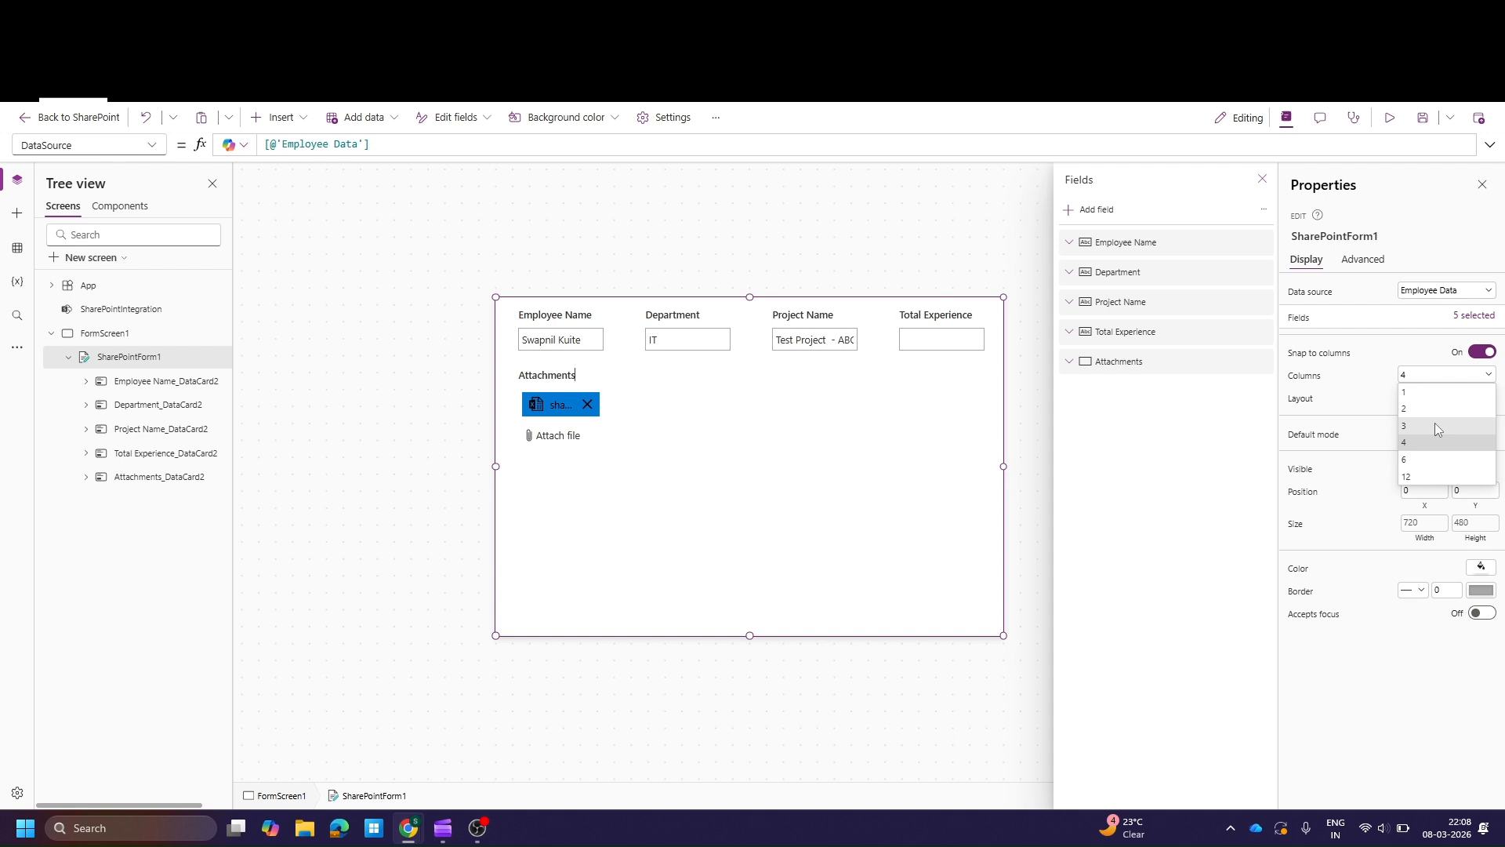
pyautogui.click(1436, 408)
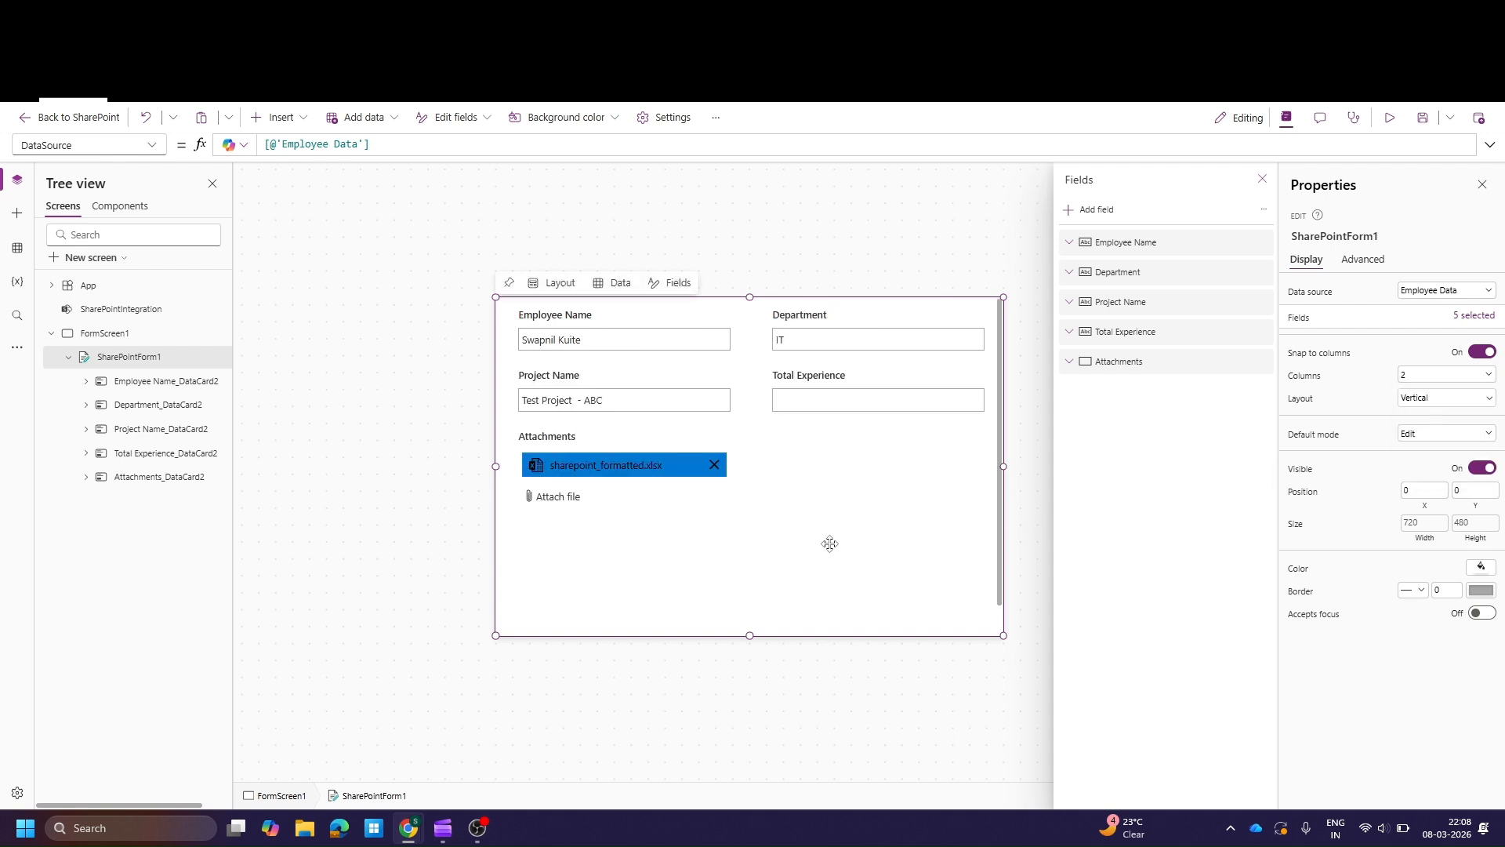
# Step: Unlock the Attachments data card for customization and return to its display properties
pyautogui.click(629, 526)
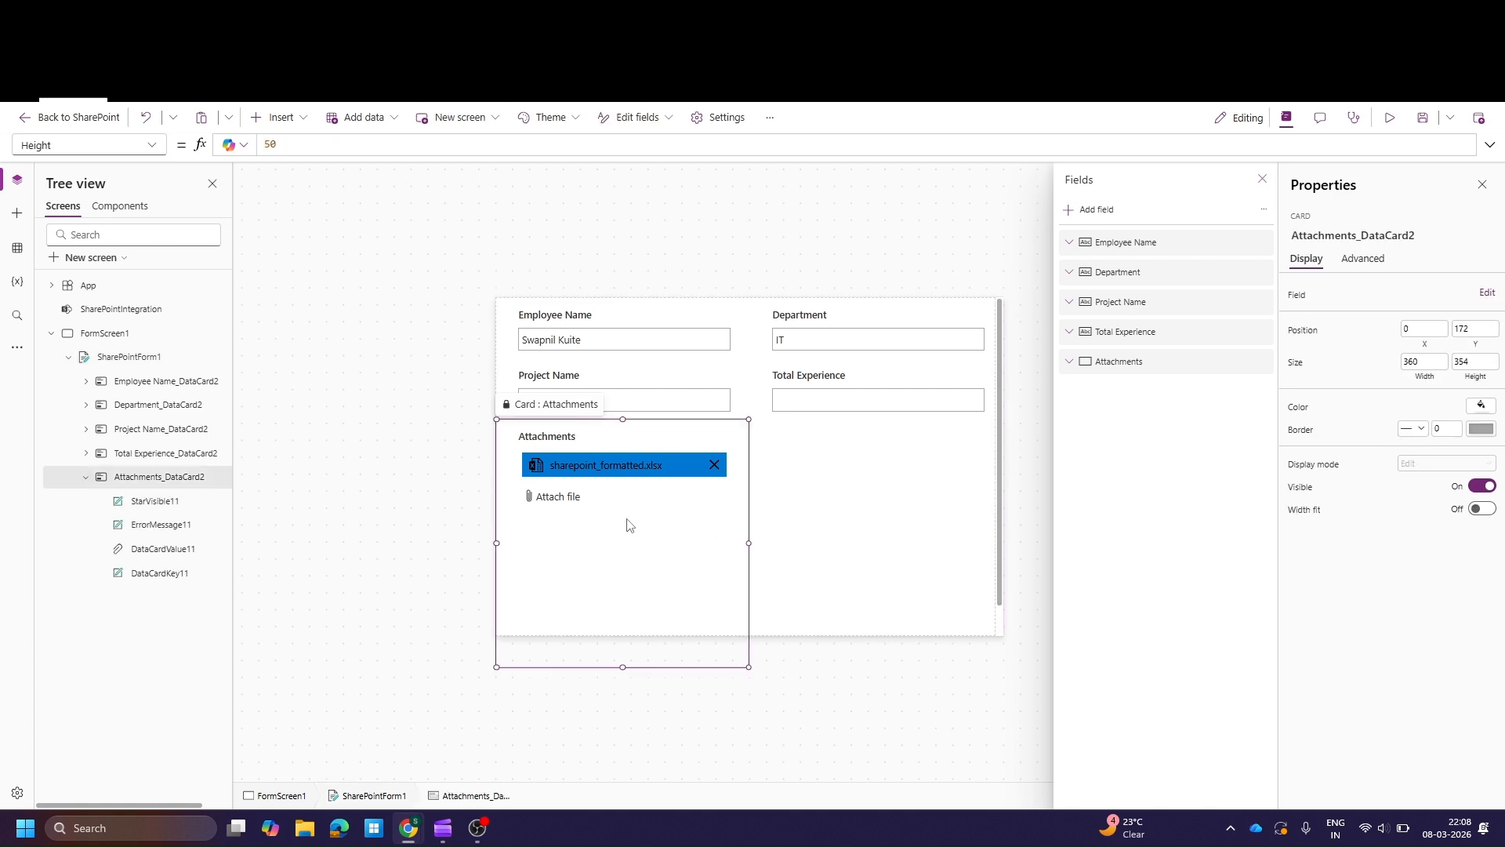
pyautogui.click(1362, 259)
pyautogui.click(1304, 266)
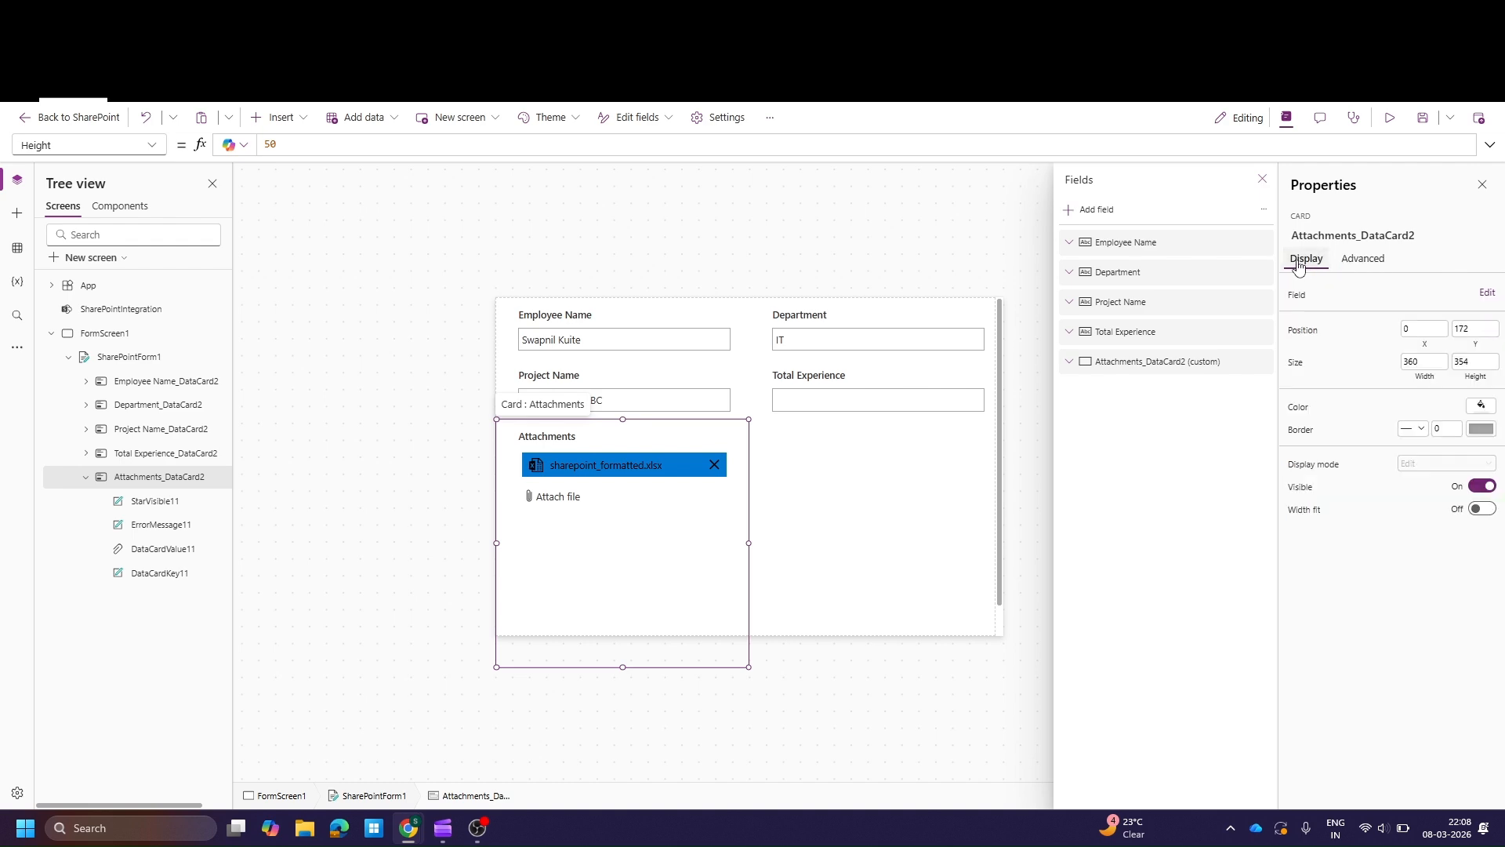
# Step: Switch to File Explorer, view the contents of the Videos folder, and return to the Power Apps form
pyautogui.click(305, 828)
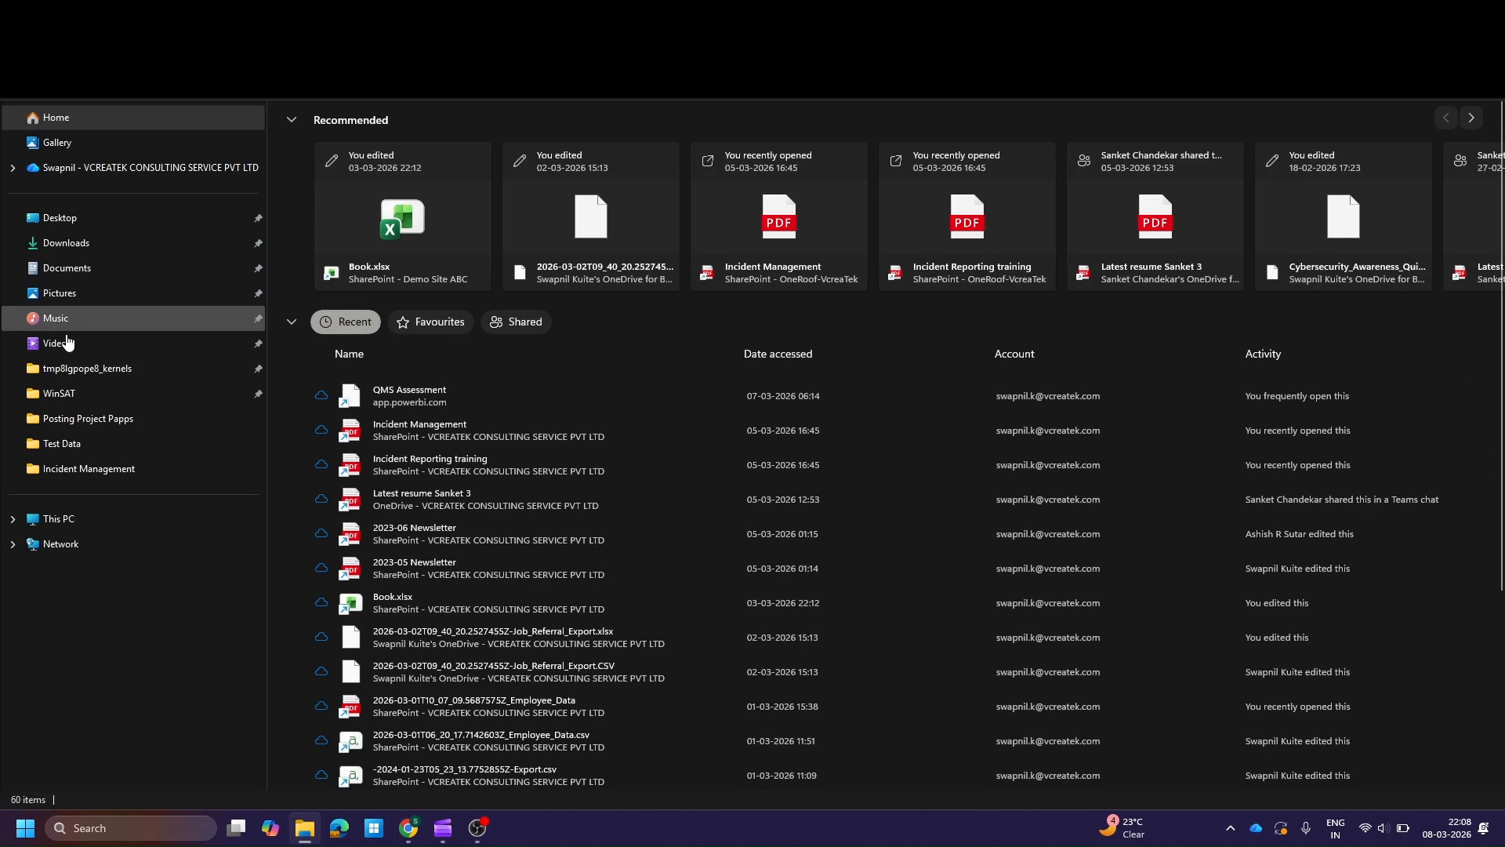
pyautogui.click(57, 342)
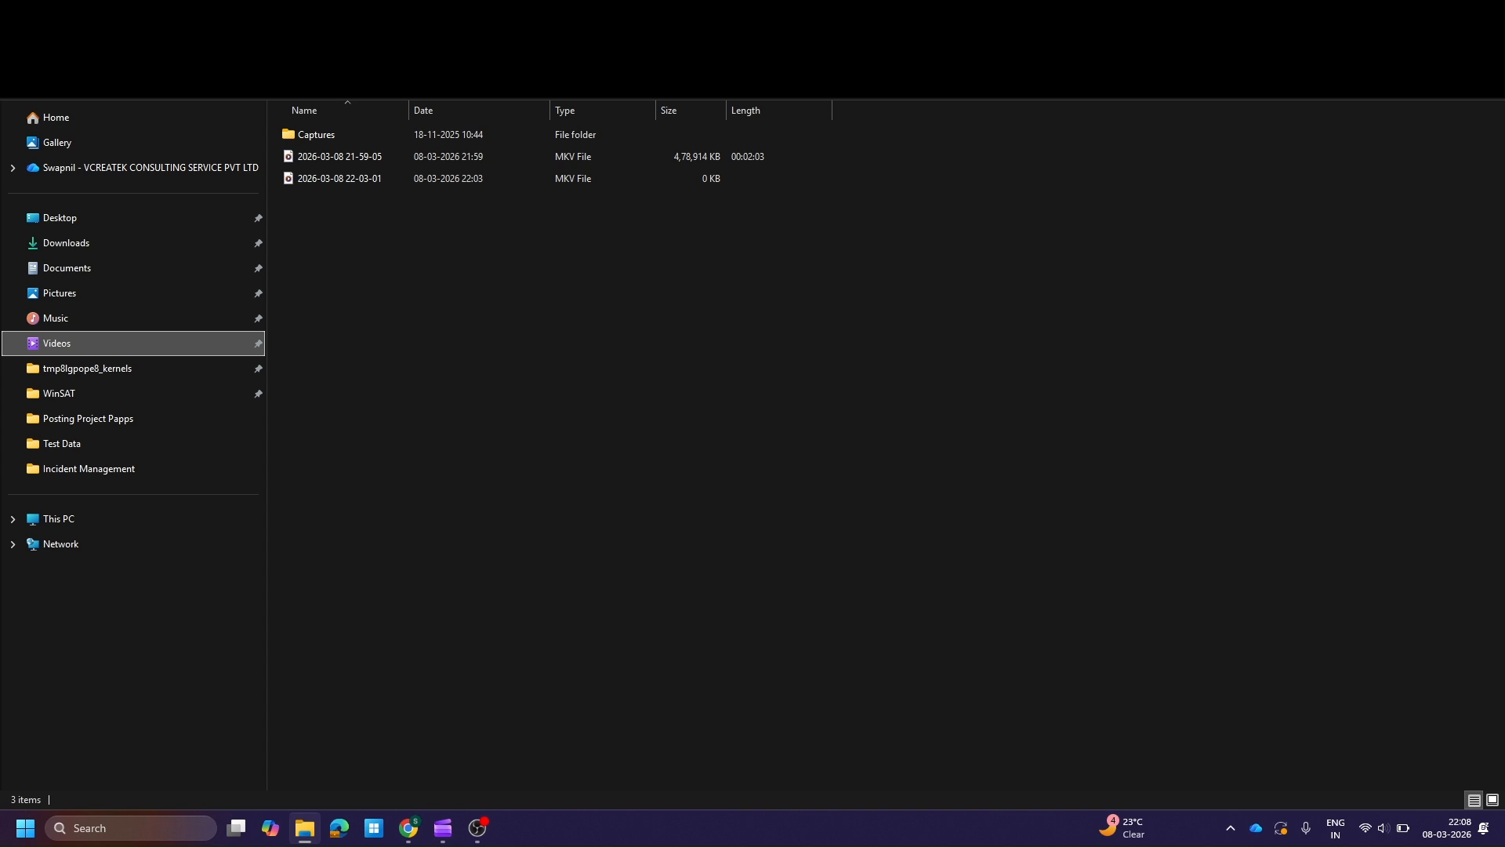
pyautogui.click(1415, 12)
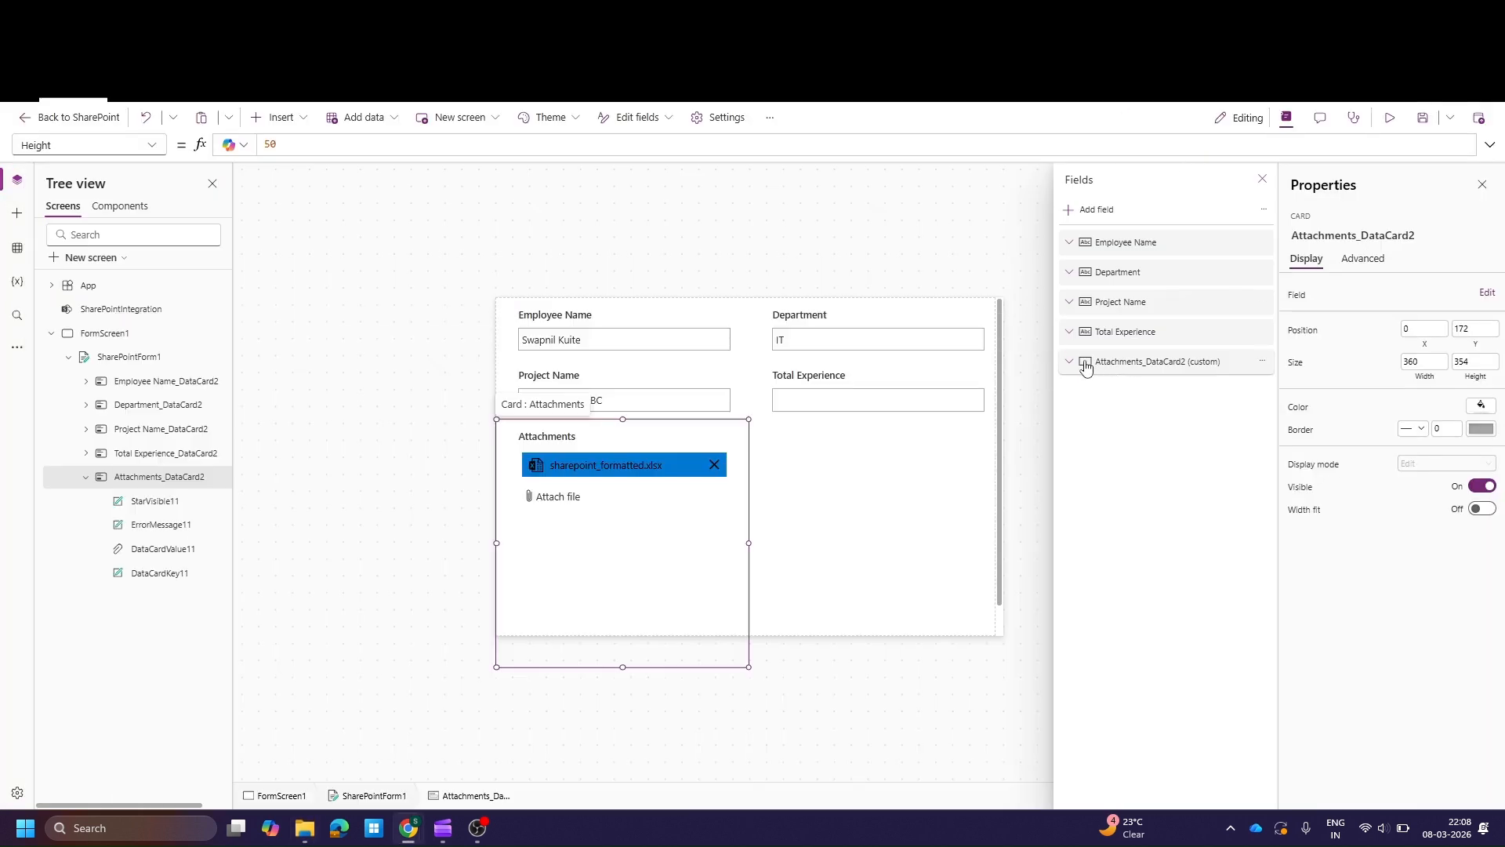
# Step: Shorten the attachments control inside the Attachments card to a height of about 98
pyautogui.click(1476, 363)
pyautogui.click(1359, 369)
pyautogui.click(600, 541)
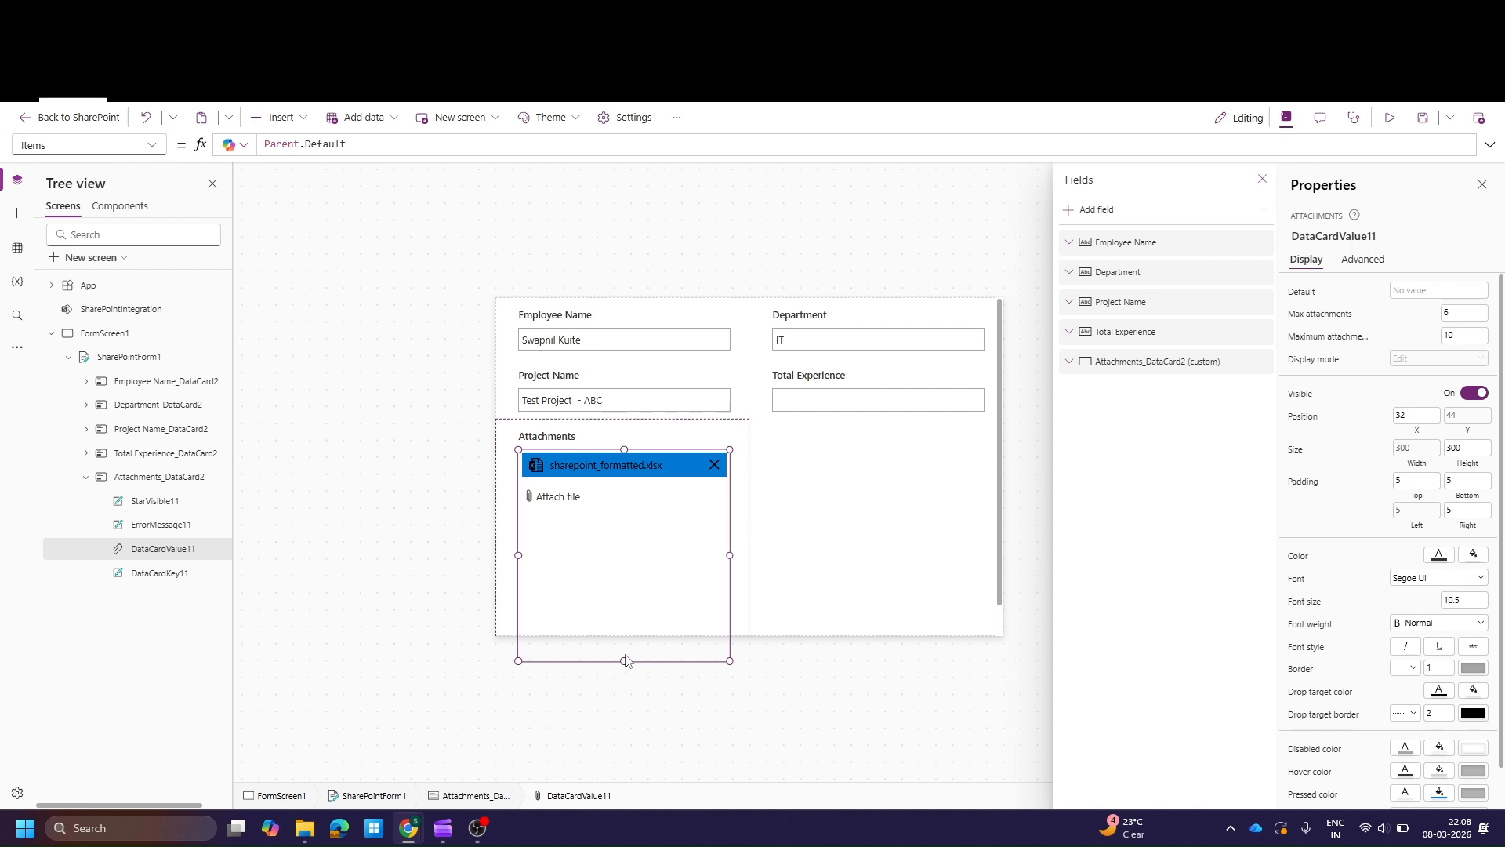
pyautogui.moveTo(624, 649); pyautogui.dragTo(625, 538)
pyautogui.click(771, 539)
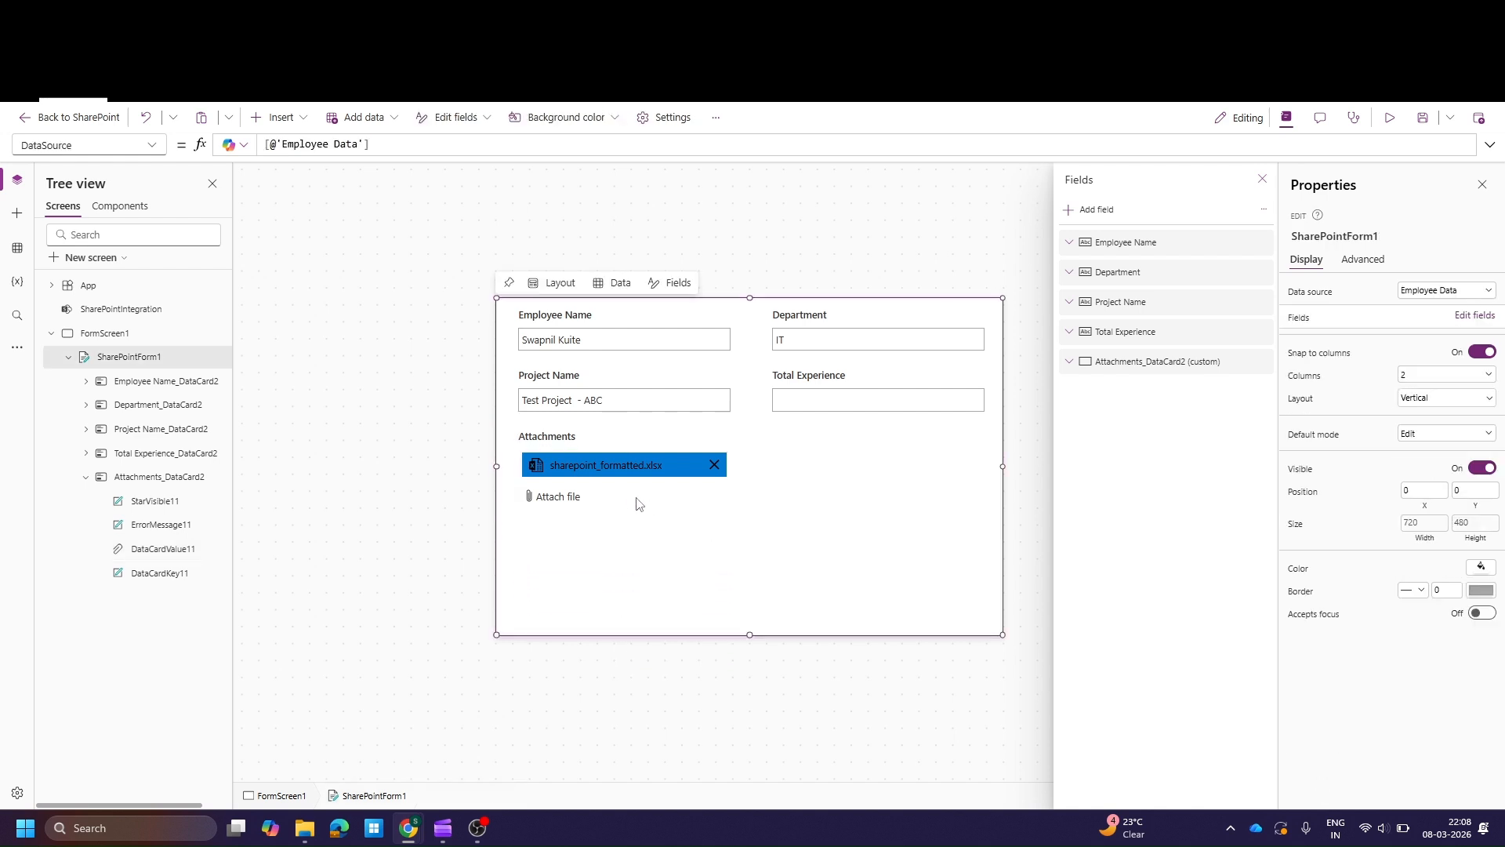
pyautogui.click(639, 520)
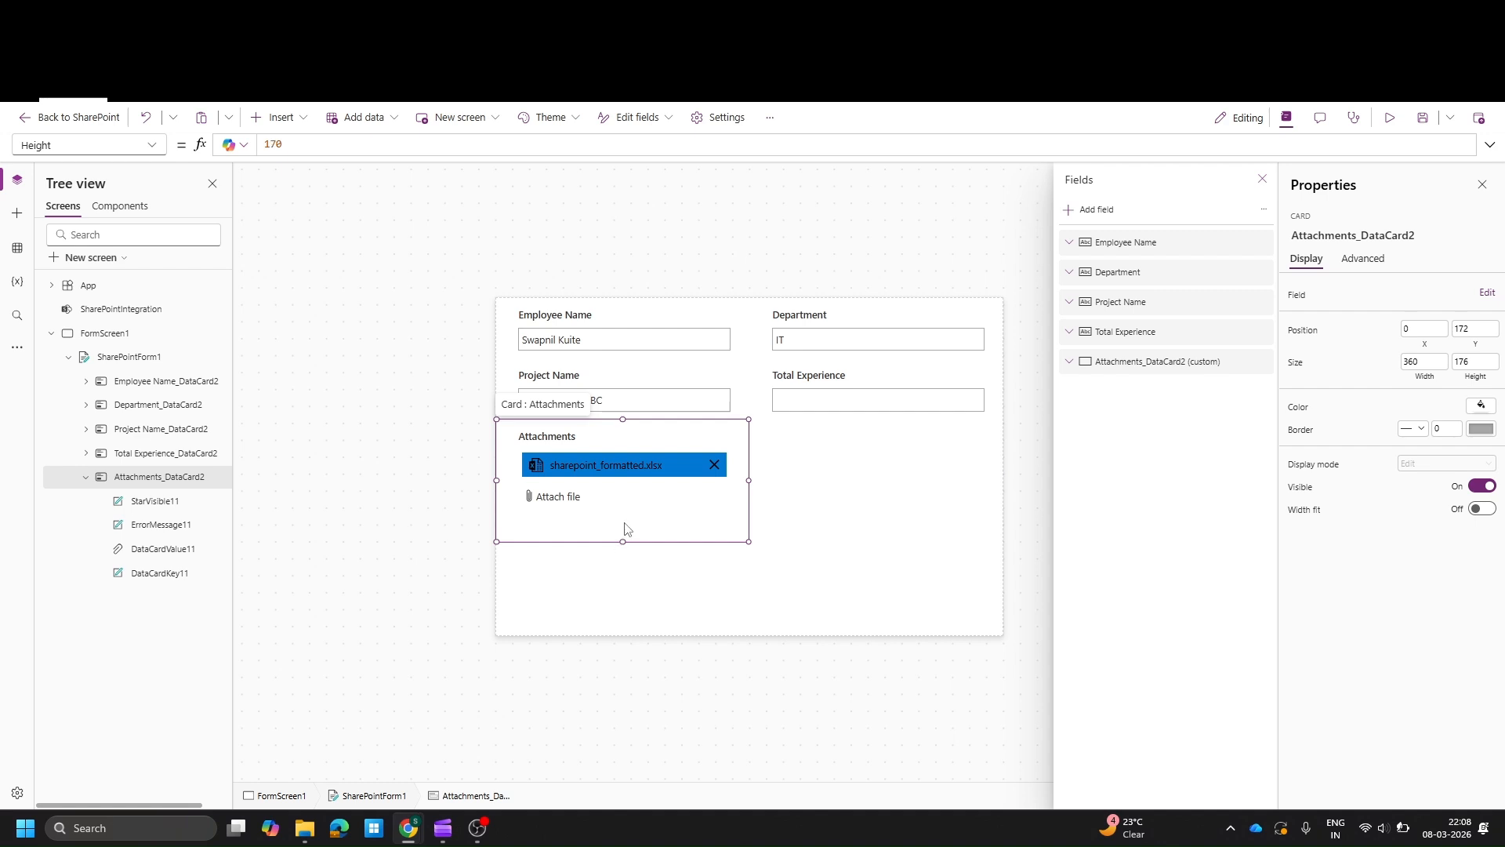
pyautogui.click(627, 530)
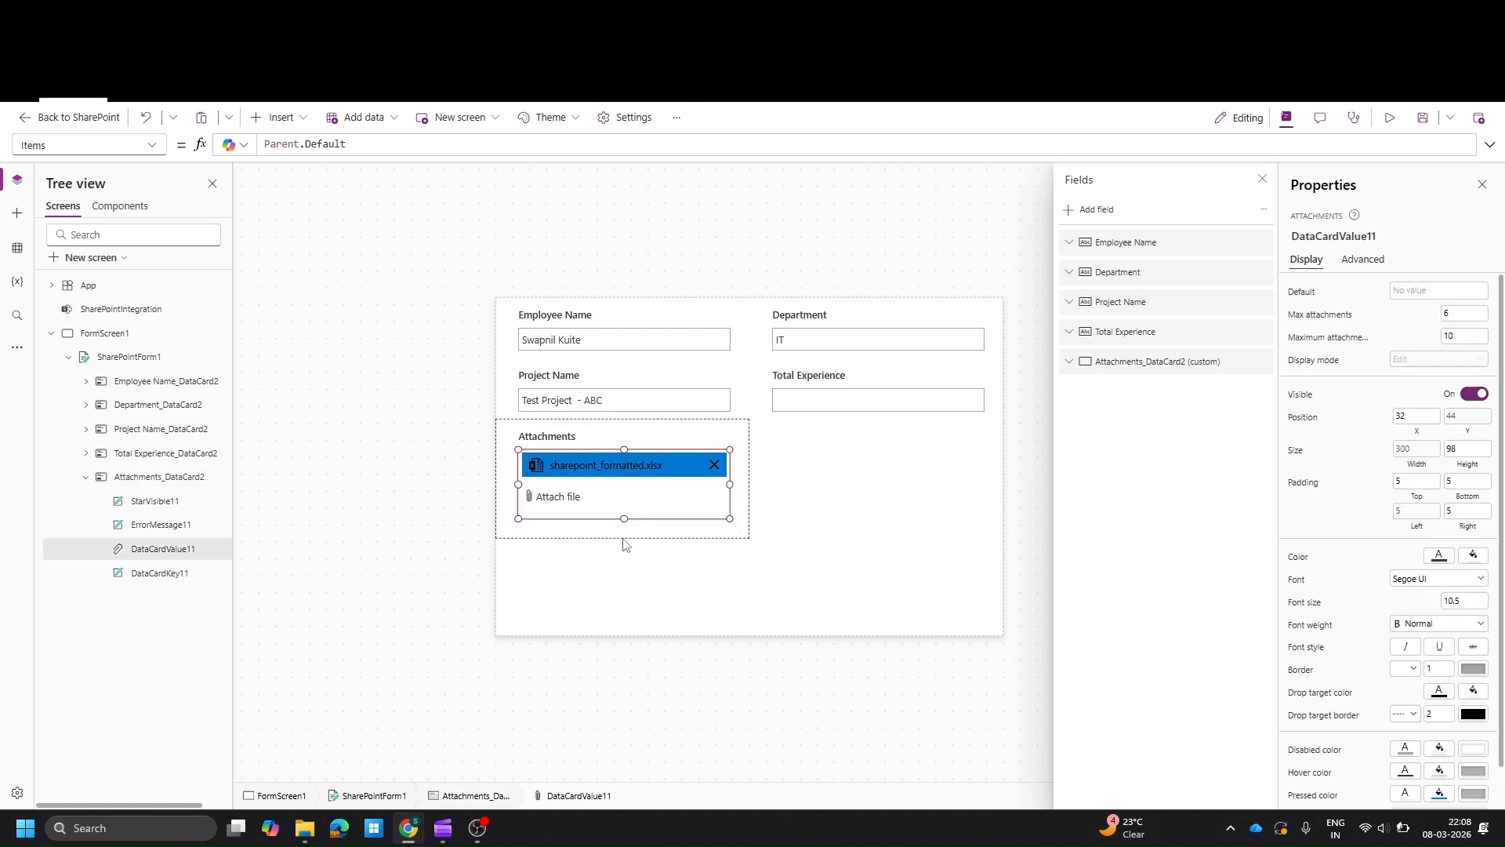
# Step: Lower the top edge of SharePointForm1 slightly to leave a blank strip above the fields, and deselect the form
pyautogui.click(830, 519)
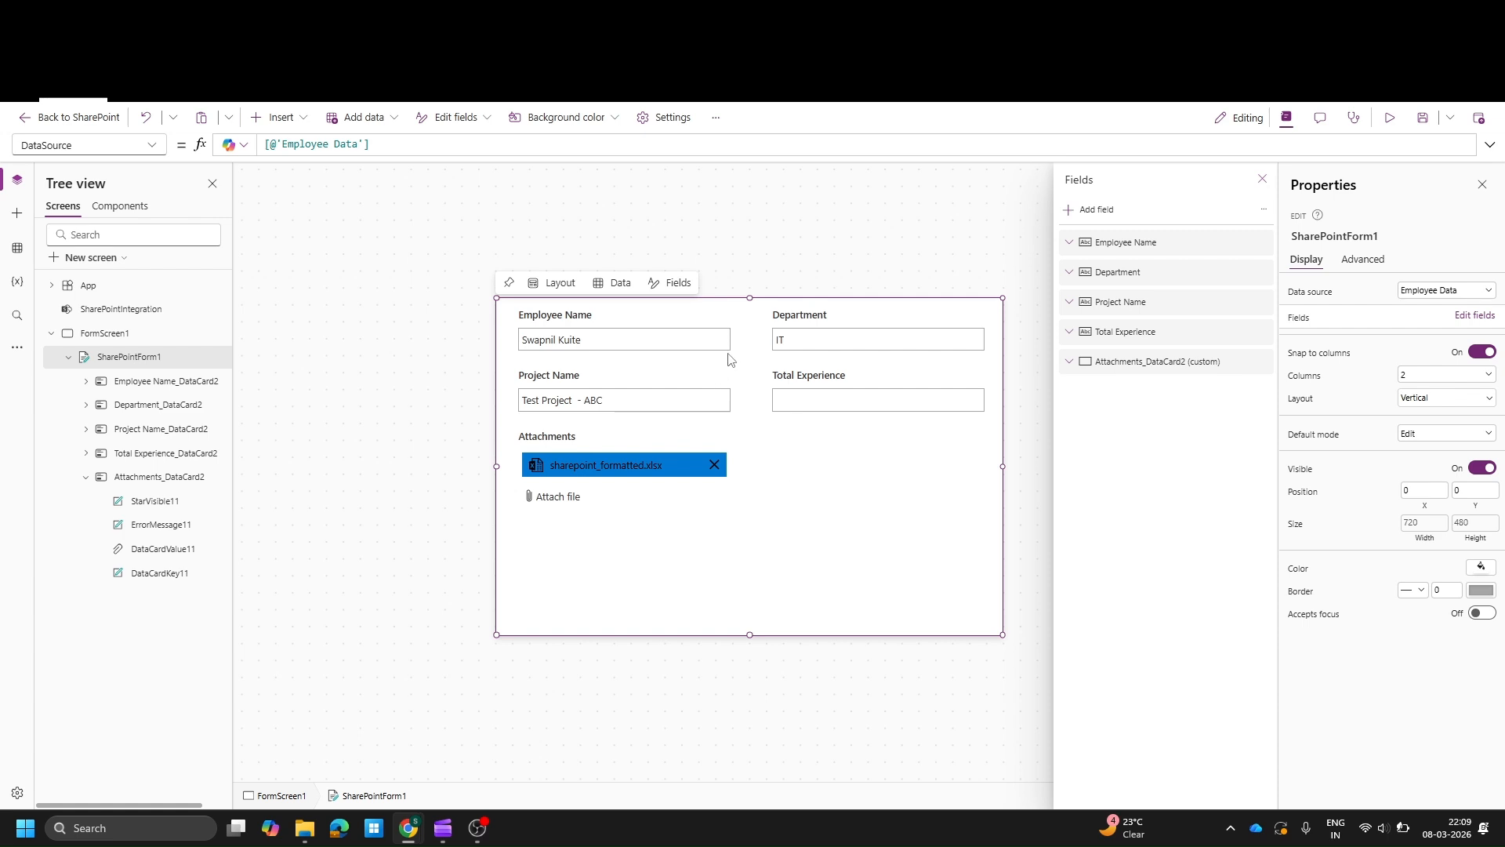
pyautogui.moveTo(748, 295); pyautogui.dragTo(746, 319)
pyautogui.click(411, 217)
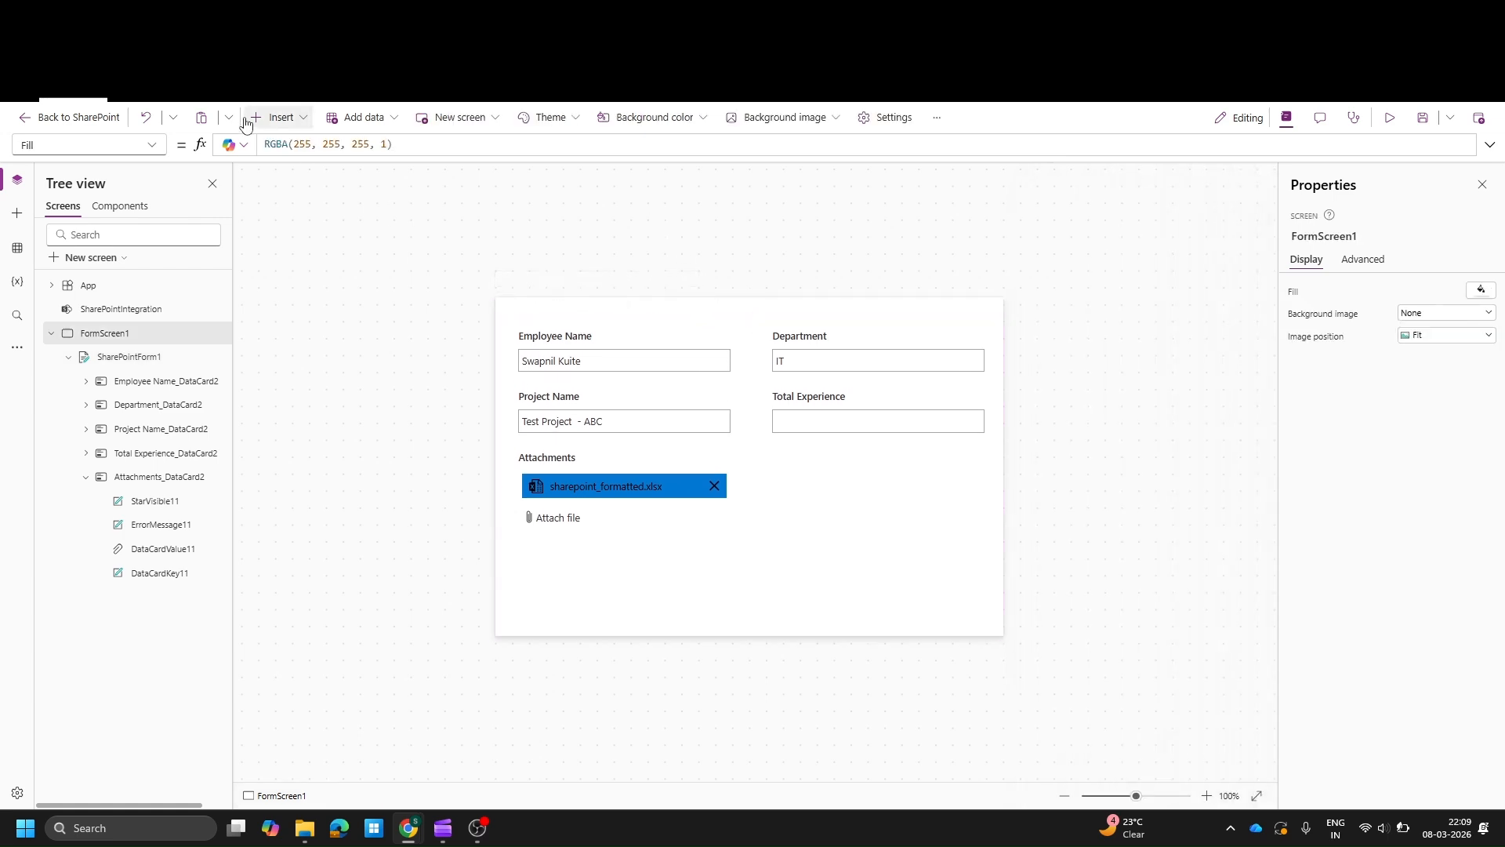
# Step: Insert a text label on FormScreen1 at position 0, 0, spanning the screen's width of 720 with a height of 40
pyautogui.click(276, 118)
pyautogui.press('Escape')
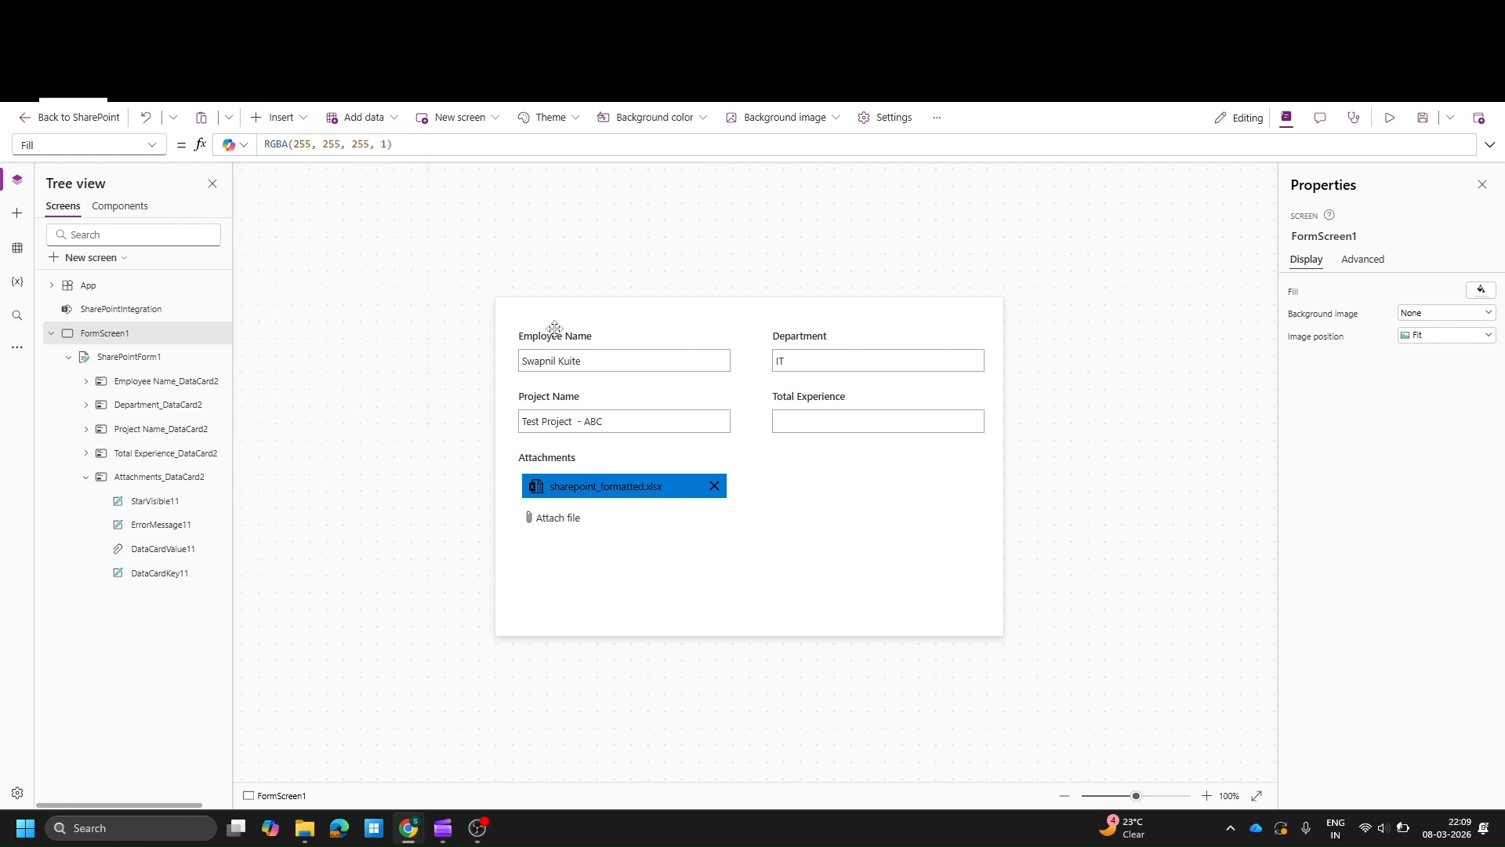
pyautogui.moveTo(597, 339); pyautogui.dragTo(568, 309)
pyautogui.moveTo(673, 323); pyautogui.dragTo(1013, 317)
pyautogui.click(1484, 583)
pyautogui.press('Return')
# Step: Set the label's font weight to Semibold and its text to "Employee Dtaa"
pyautogui.click(1430, 359)
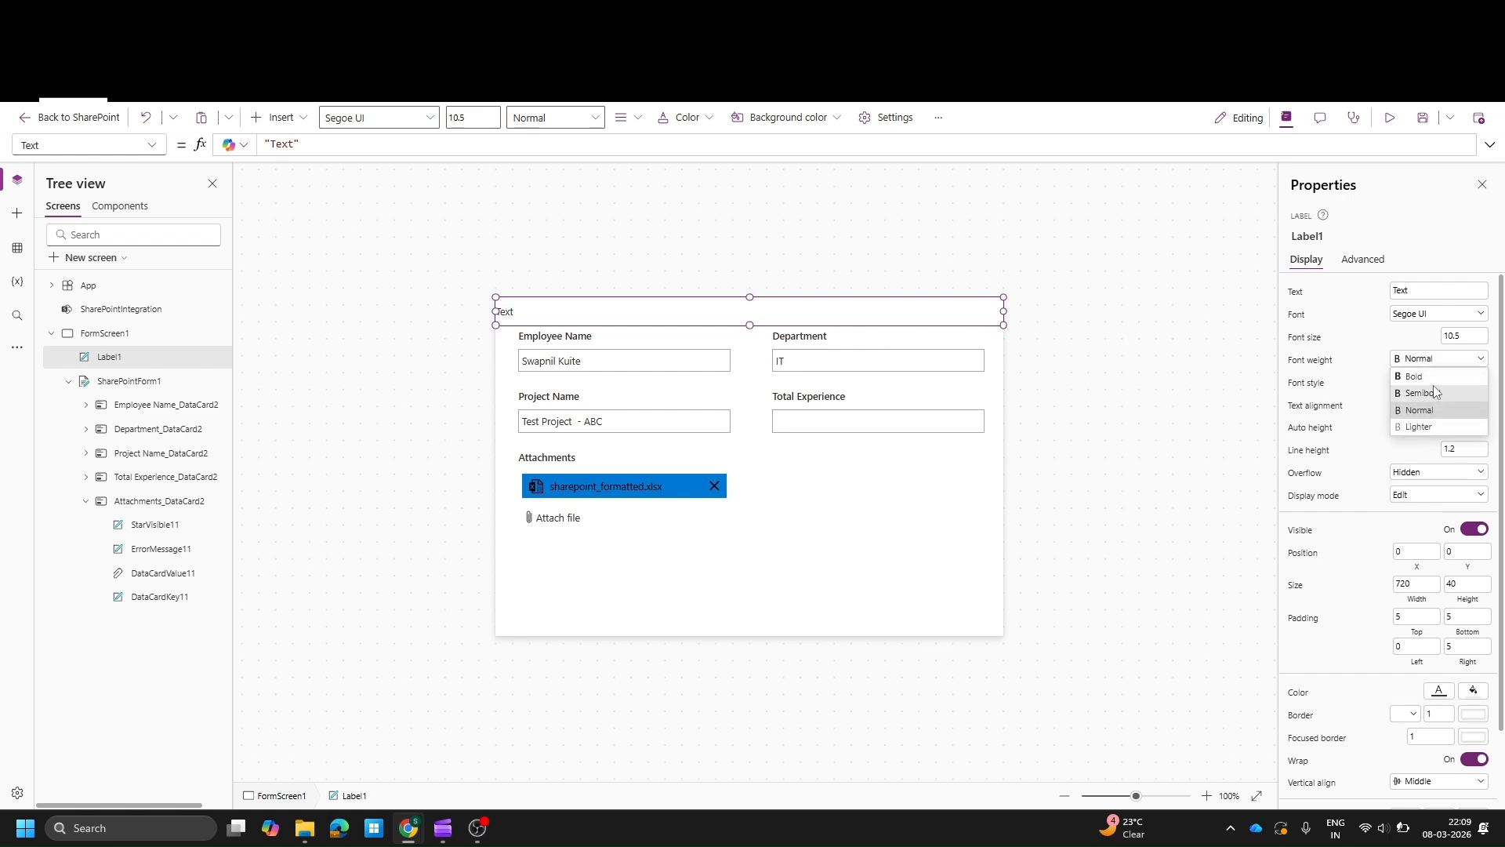
pyautogui.click(1433, 392)
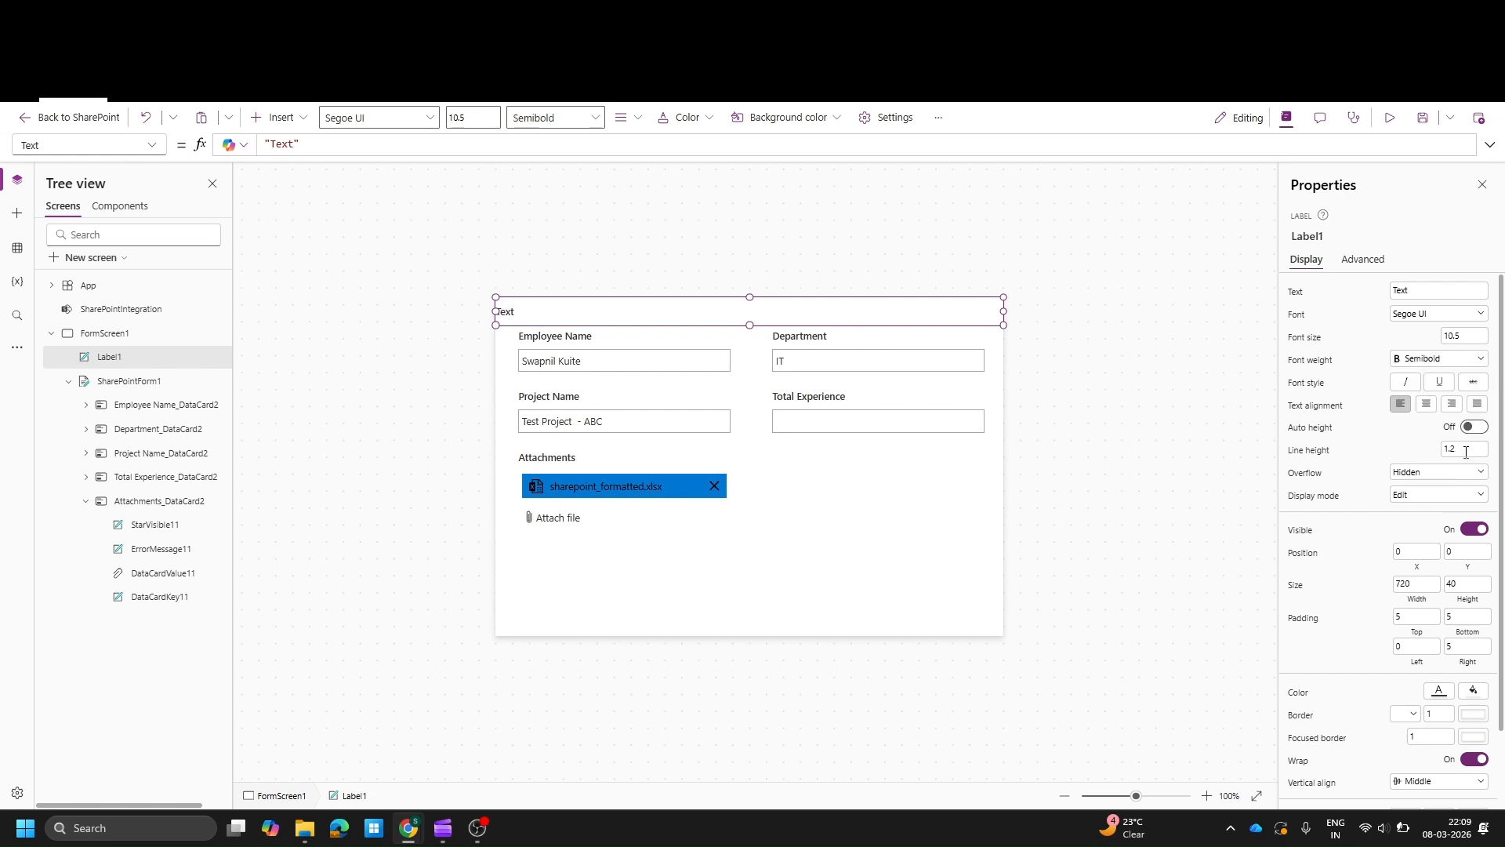
pyautogui.click(1401, 290)
pyautogui.click(1335, 286)
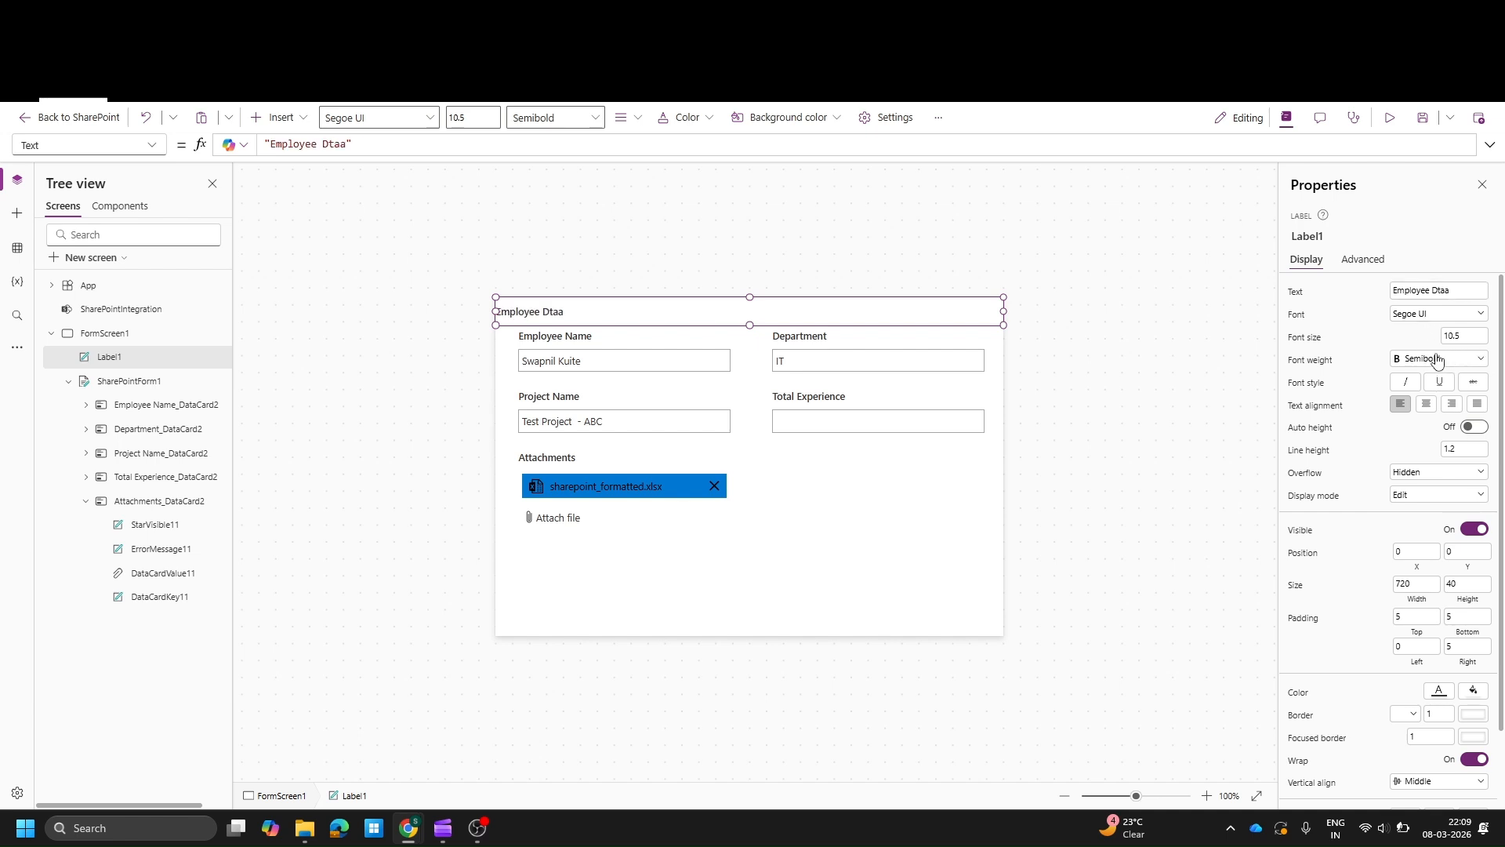
# Step: Center the heading label's text and set it to Bold at font size 14
pyautogui.click(1433, 406)
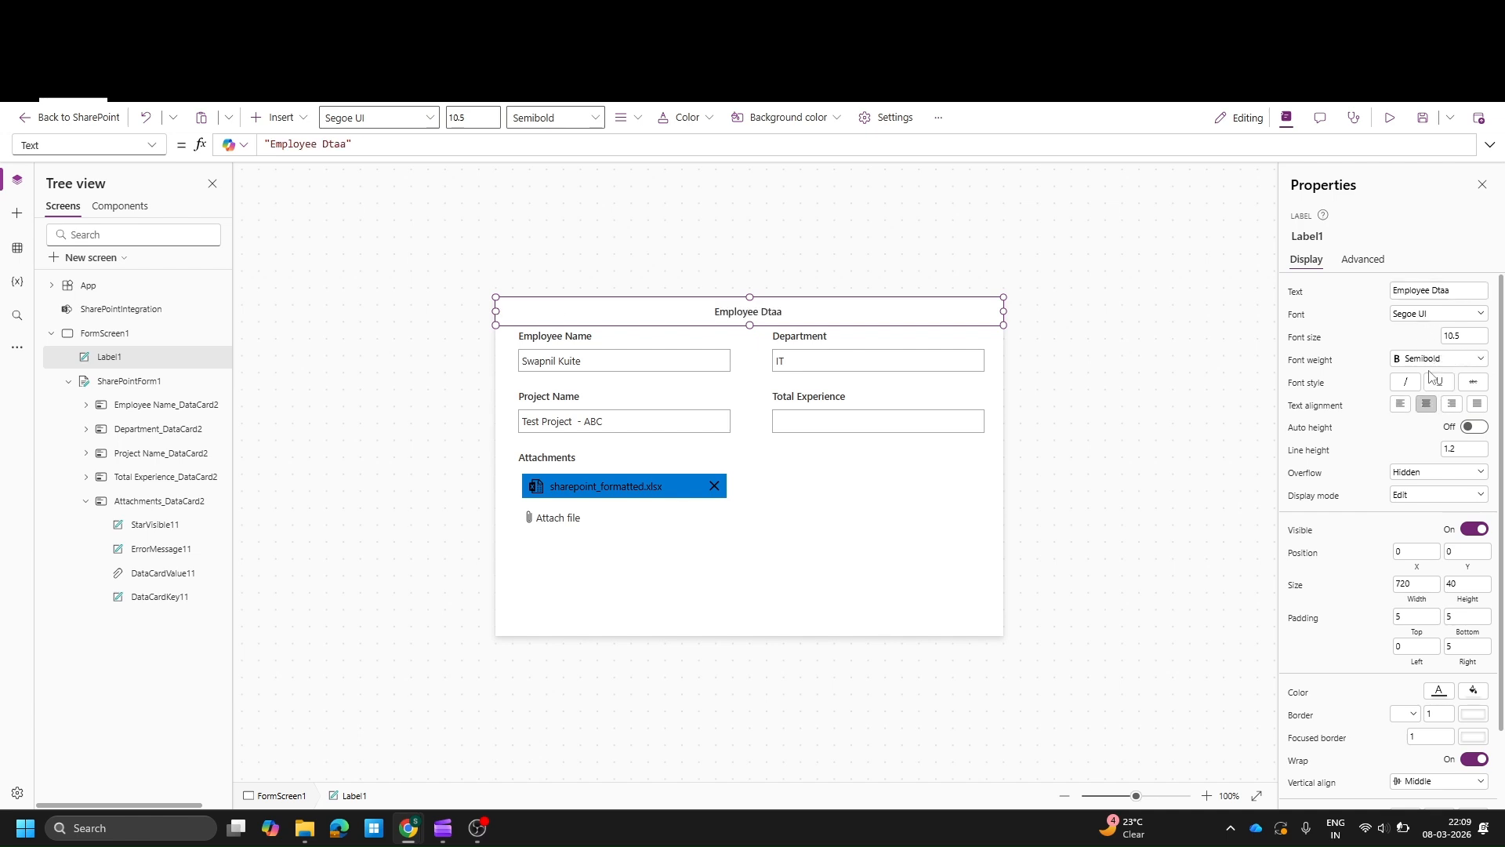
pyautogui.click(1441, 357)
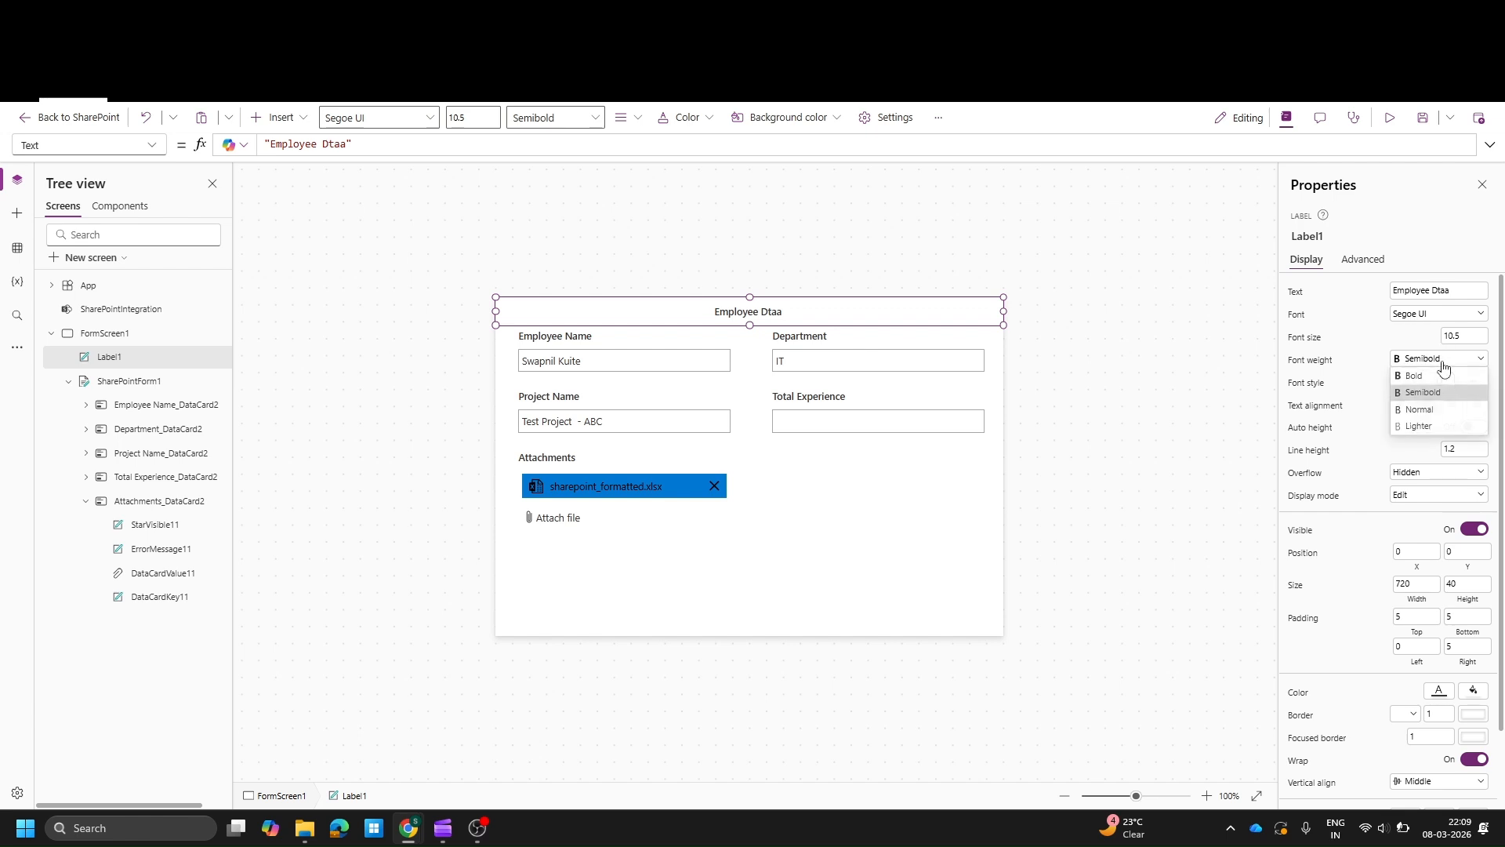
pyautogui.click(1411, 376)
pyautogui.moveTo(1467, 335); pyautogui.dragTo(1374, 334)
pyautogui.write('14')
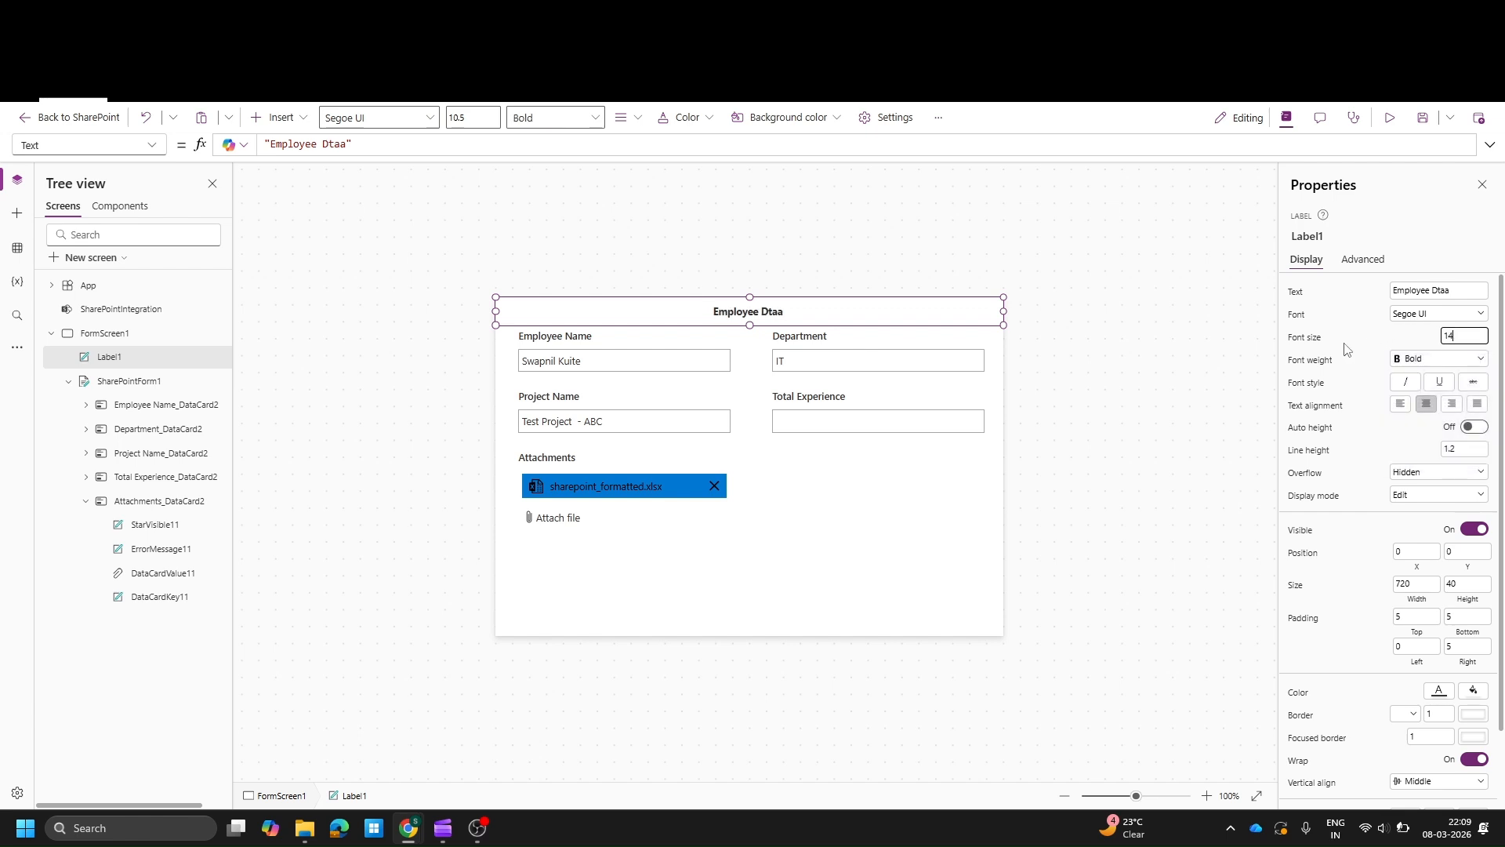
pyautogui.click(1382, 332)
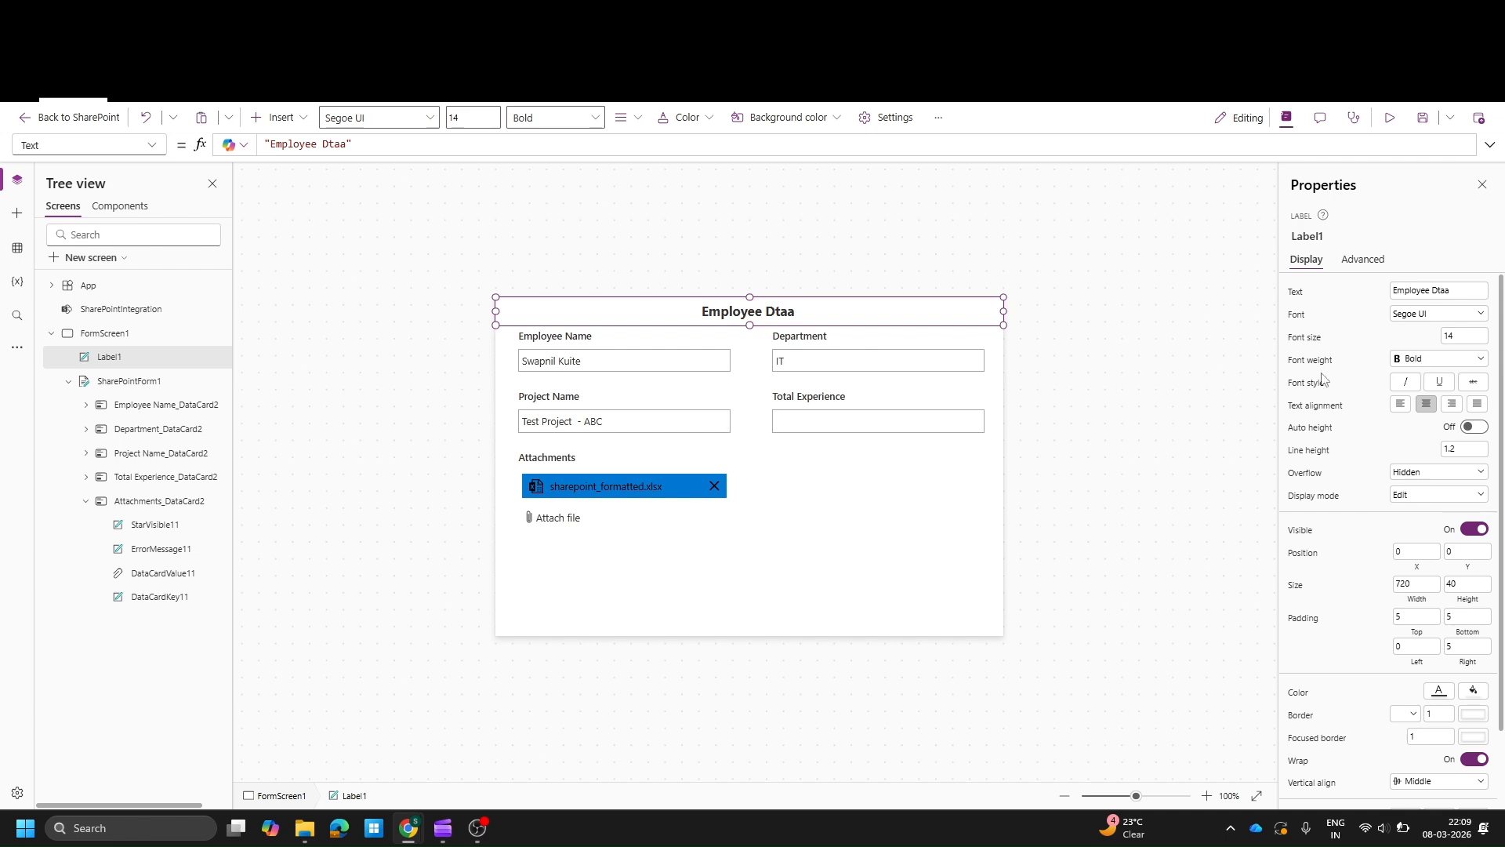
# Step: Correct the label's text to "Employee Data" and give the label a greyish-blue theme fill
pyautogui.click(1467, 284)
pyautogui.press('Return')
pyautogui.click(1405, 474)
pyautogui.click(1478, 690)
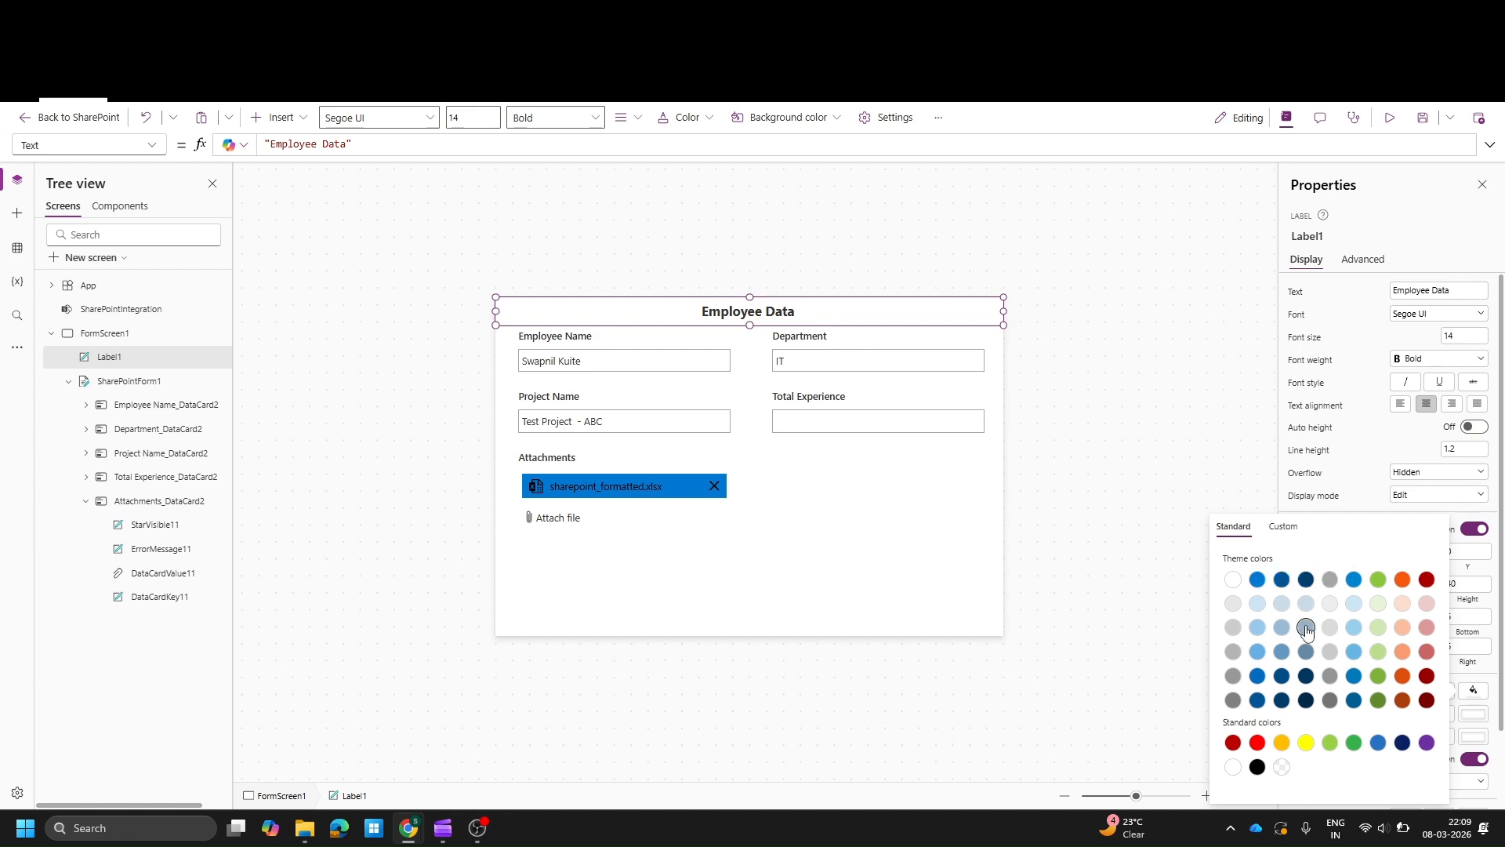
pyautogui.click(1293, 625)
# Step: Lower SharePointForm1's top edge to Y 40, fill the form with light blue-grey RGBA(204, 216, 225, 1), and deselect it
pyautogui.click(911, 586)
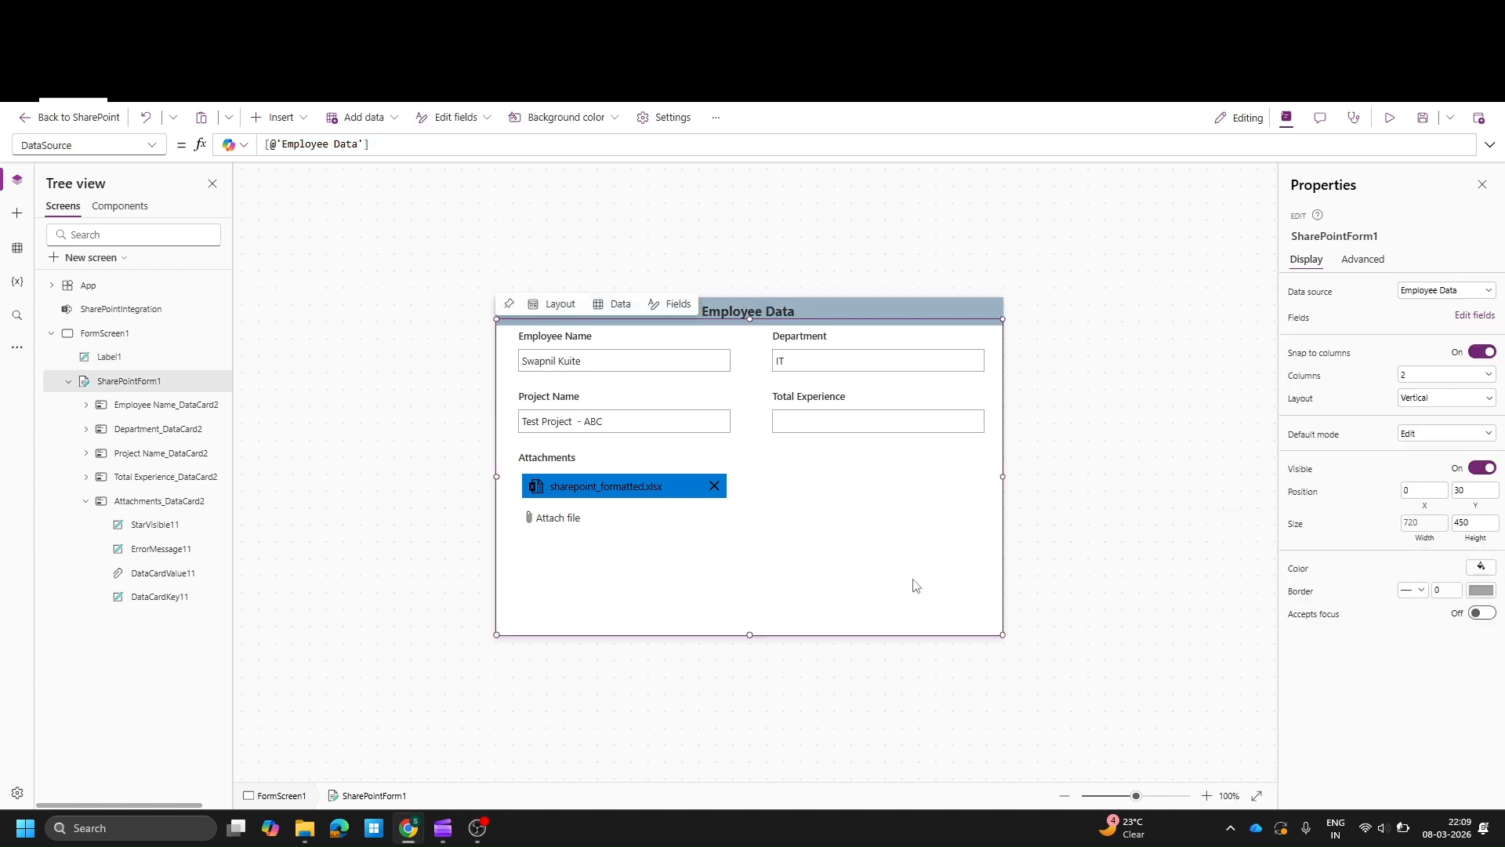
pyautogui.moveTo(747, 316); pyautogui.dragTo(747, 323)
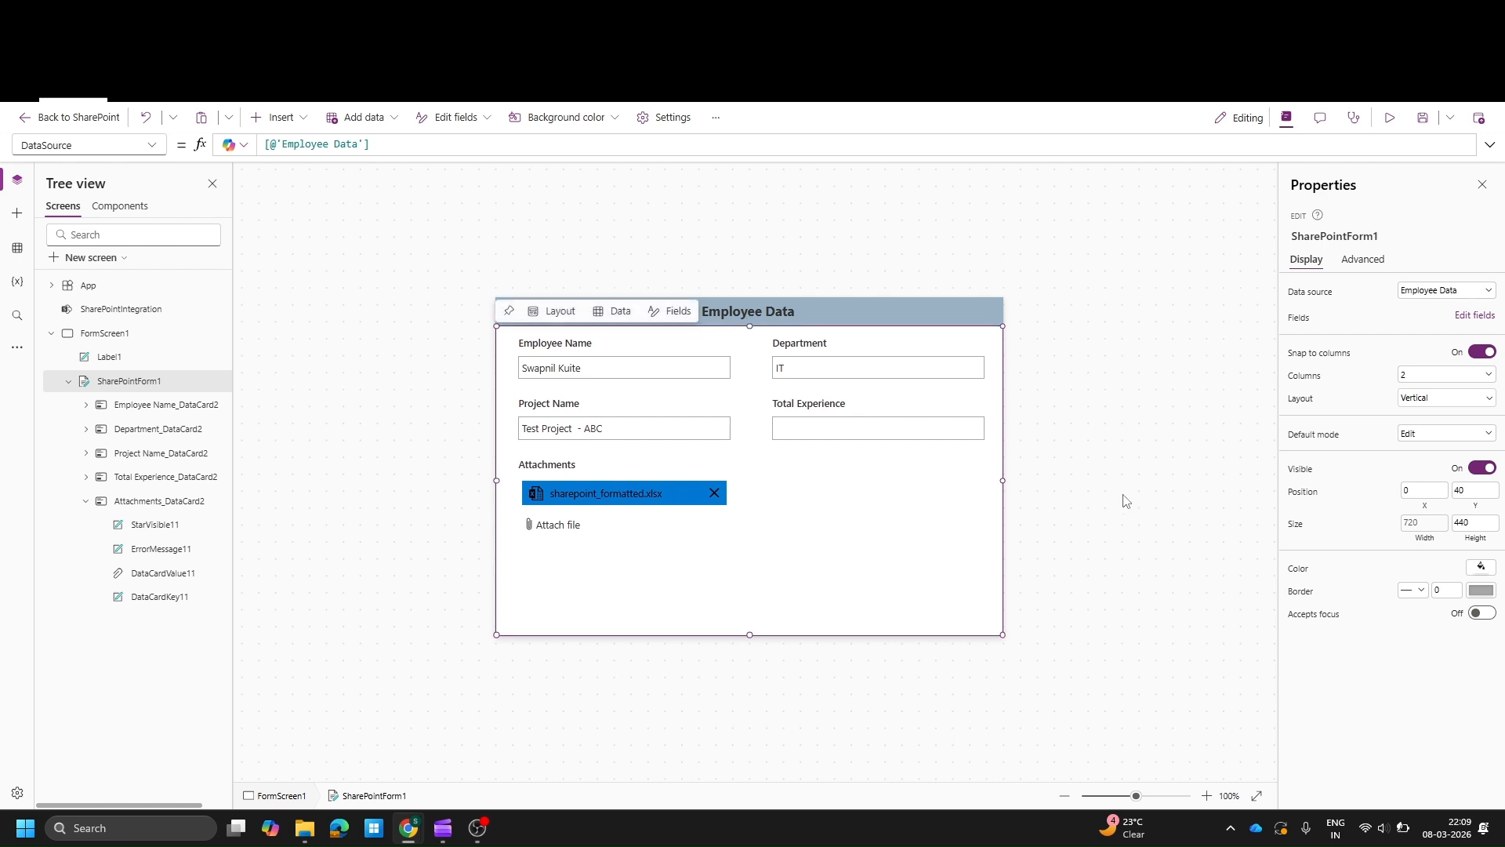
pyautogui.click(1481, 566)
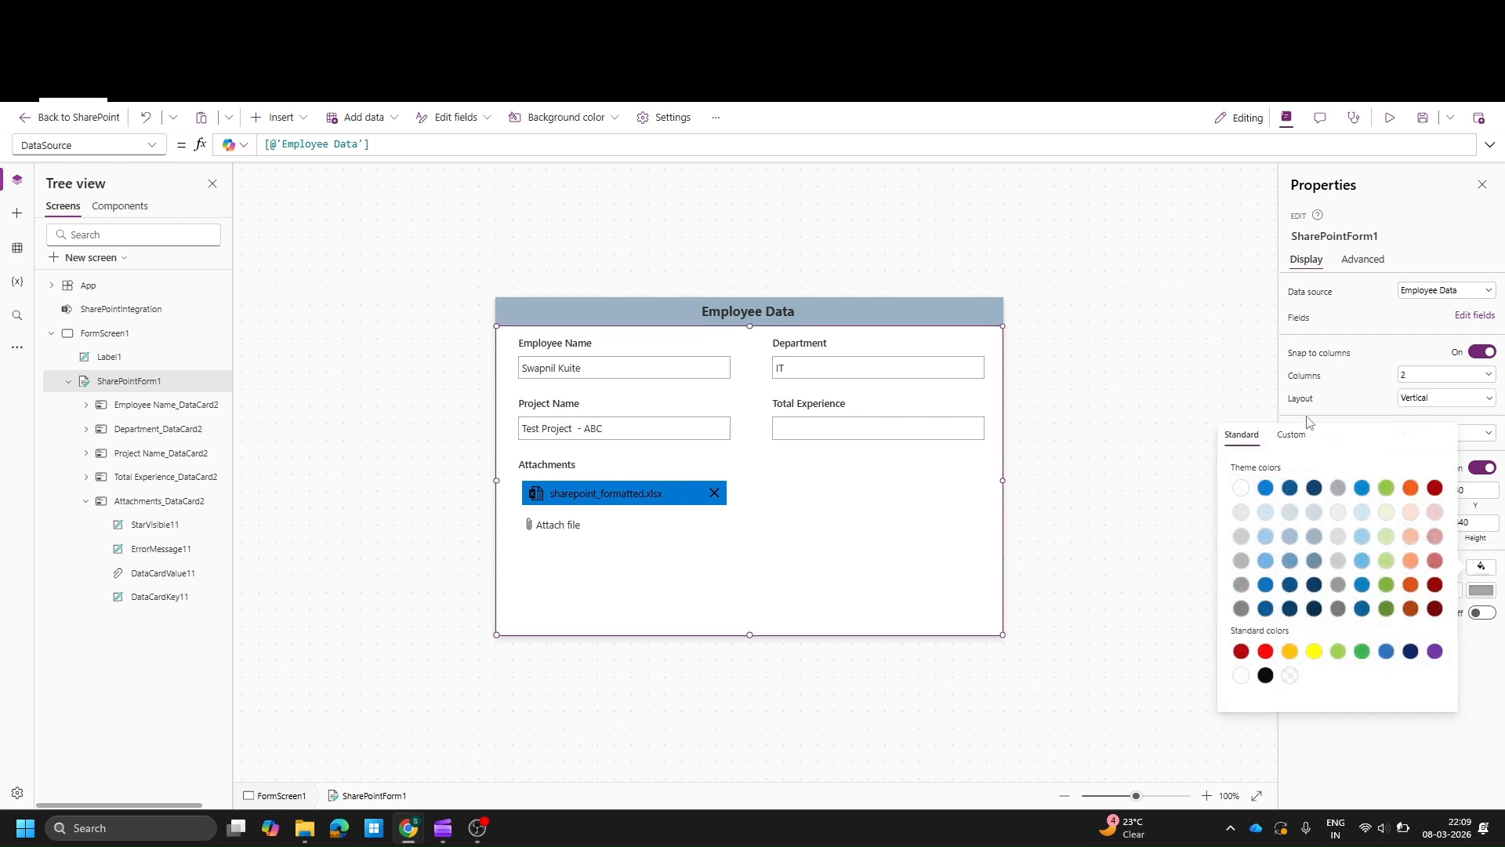
pyautogui.click(1314, 514)
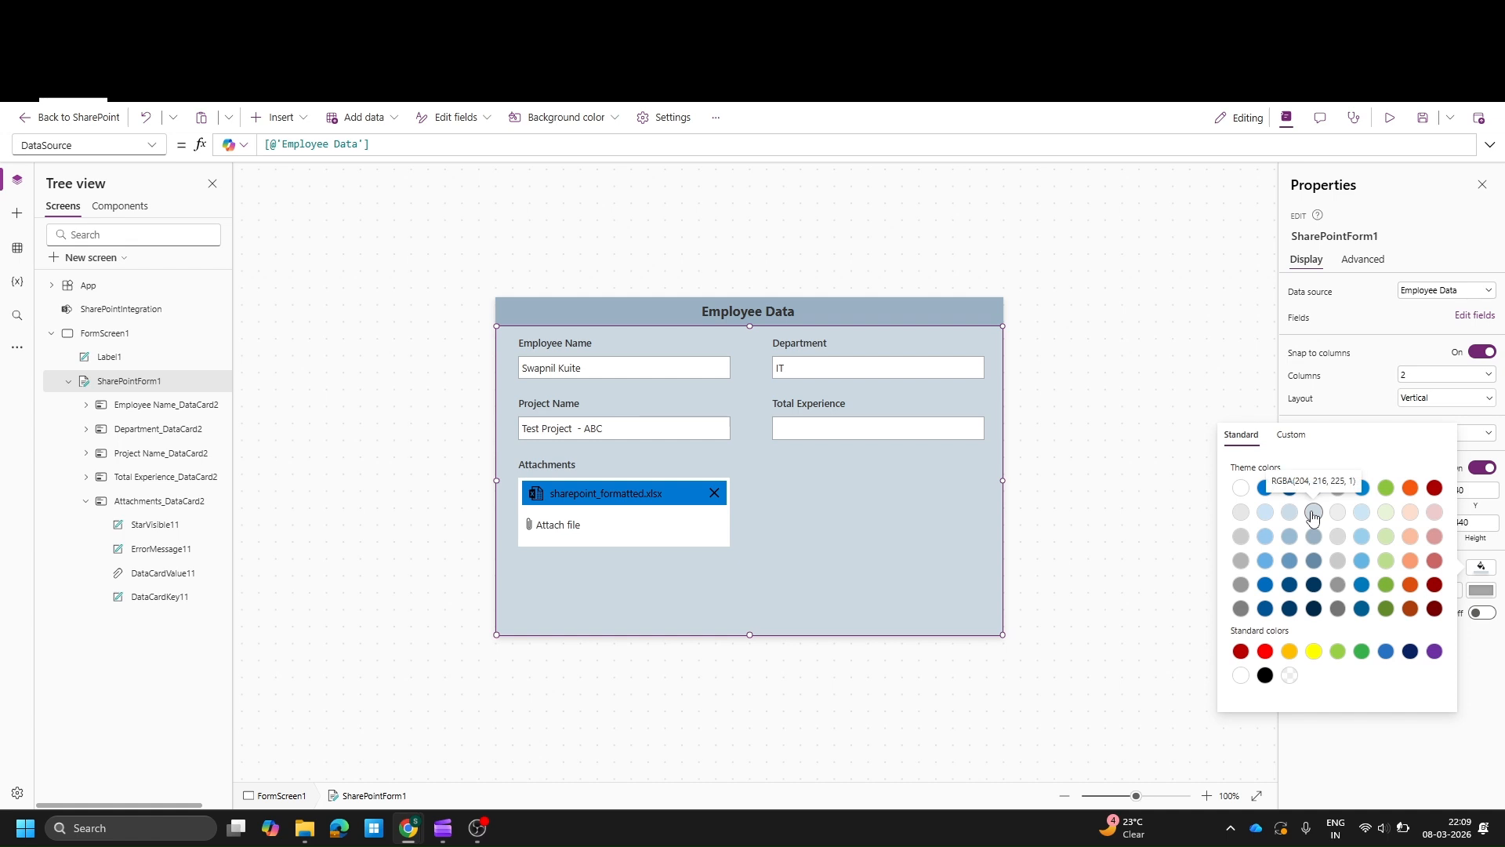
pyautogui.click(1176, 346)
pyautogui.click(870, 568)
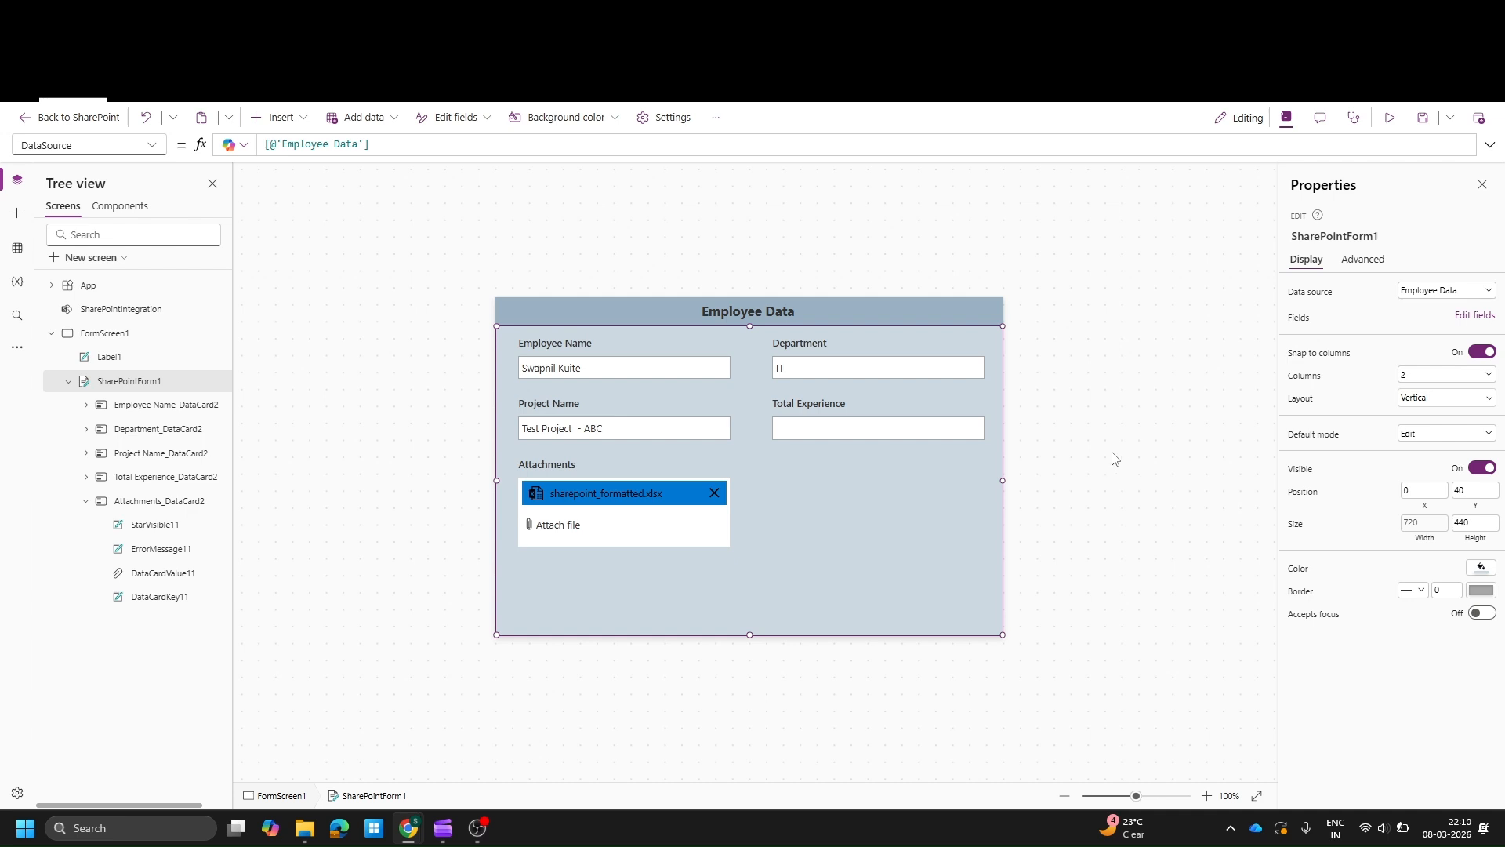
pyautogui.click(1100, 398)
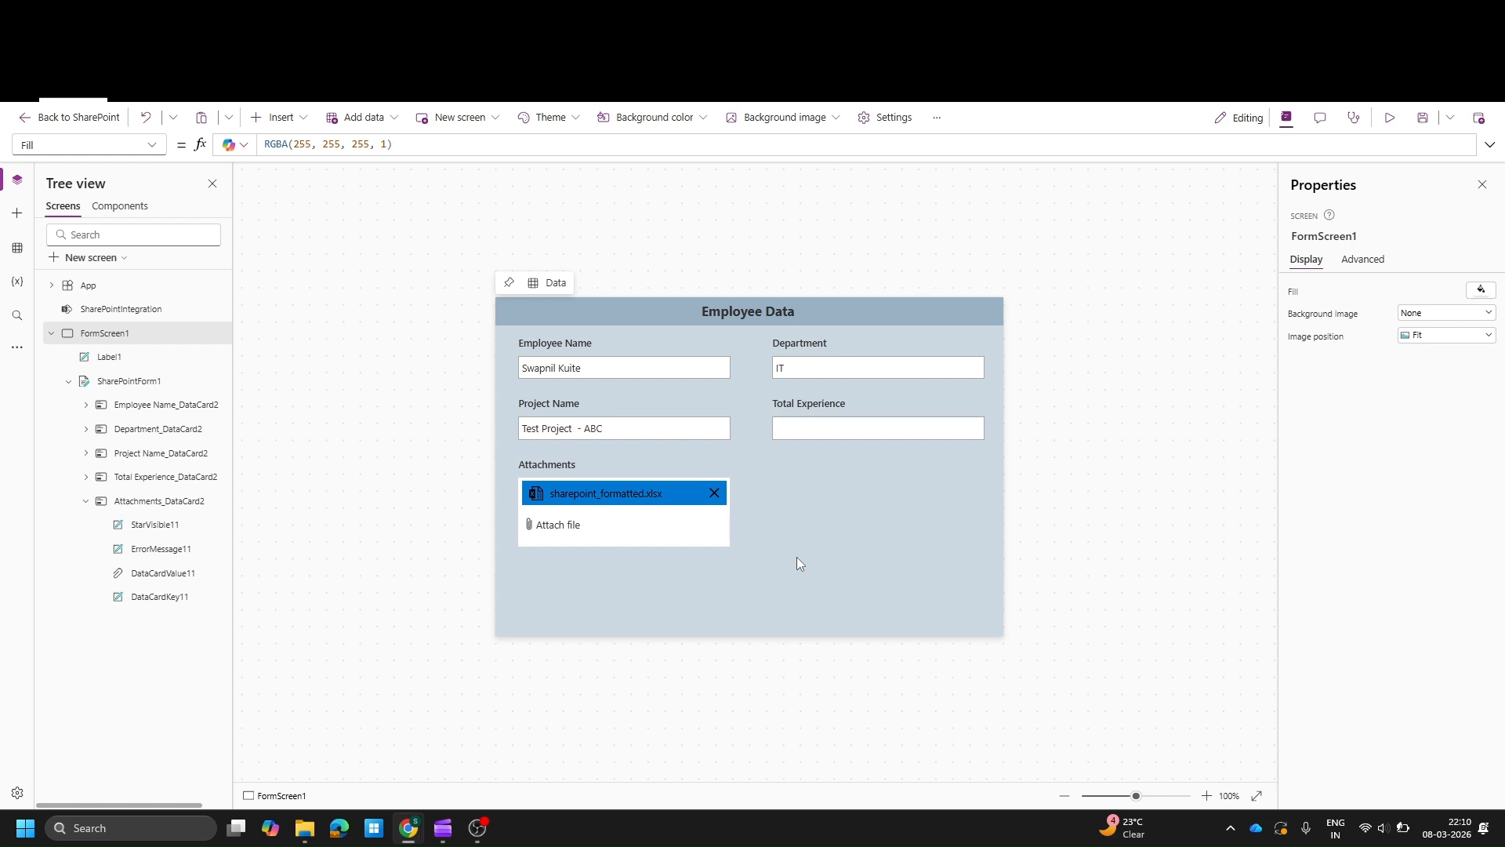
# Step: Save the customized form and publish it to SharePoint
pyautogui.click(1433, 119)
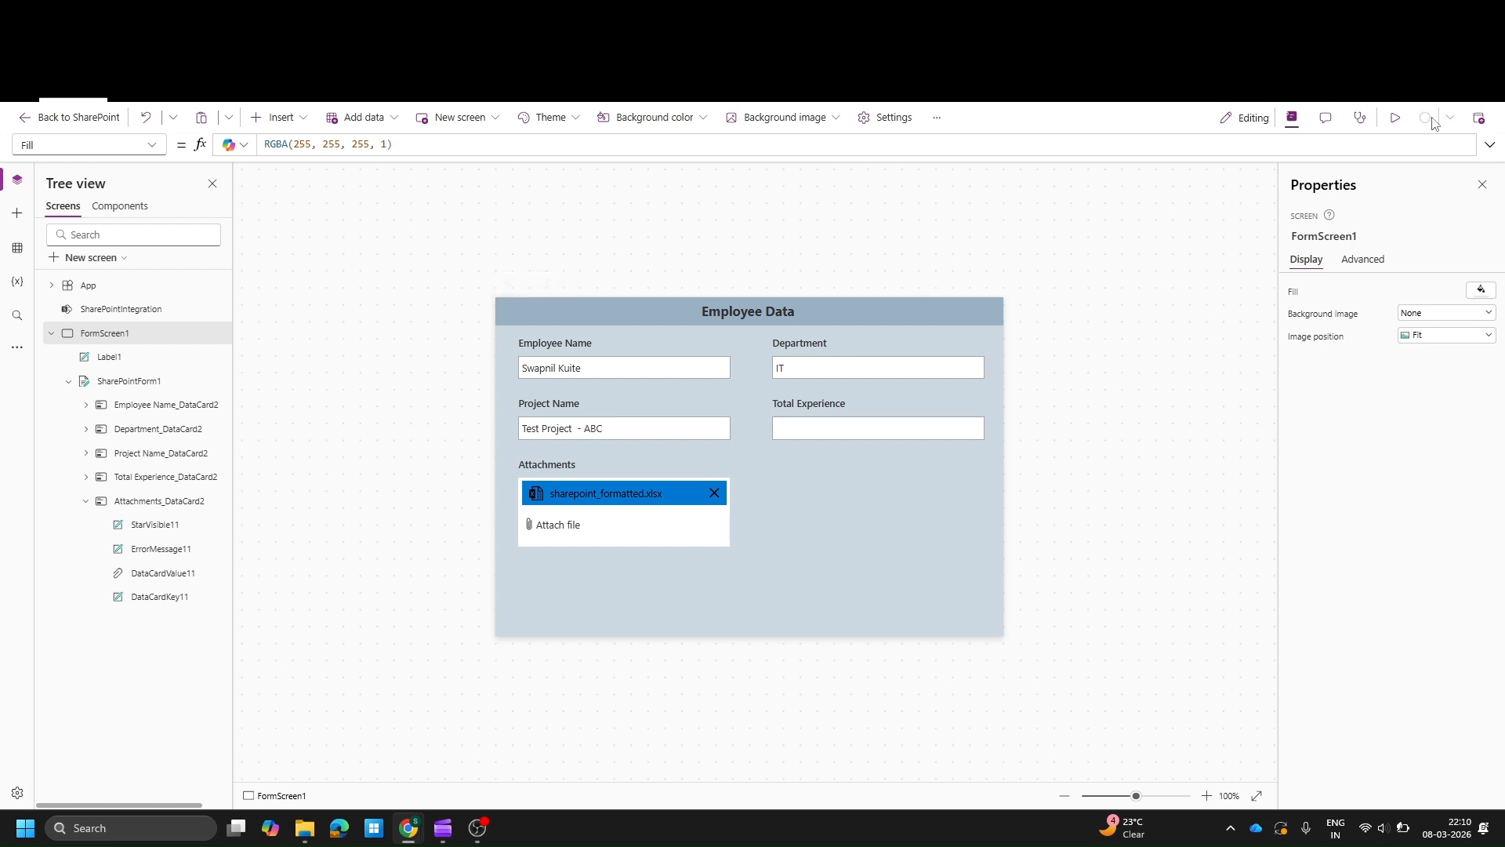
pyautogui.click(1479, 119)
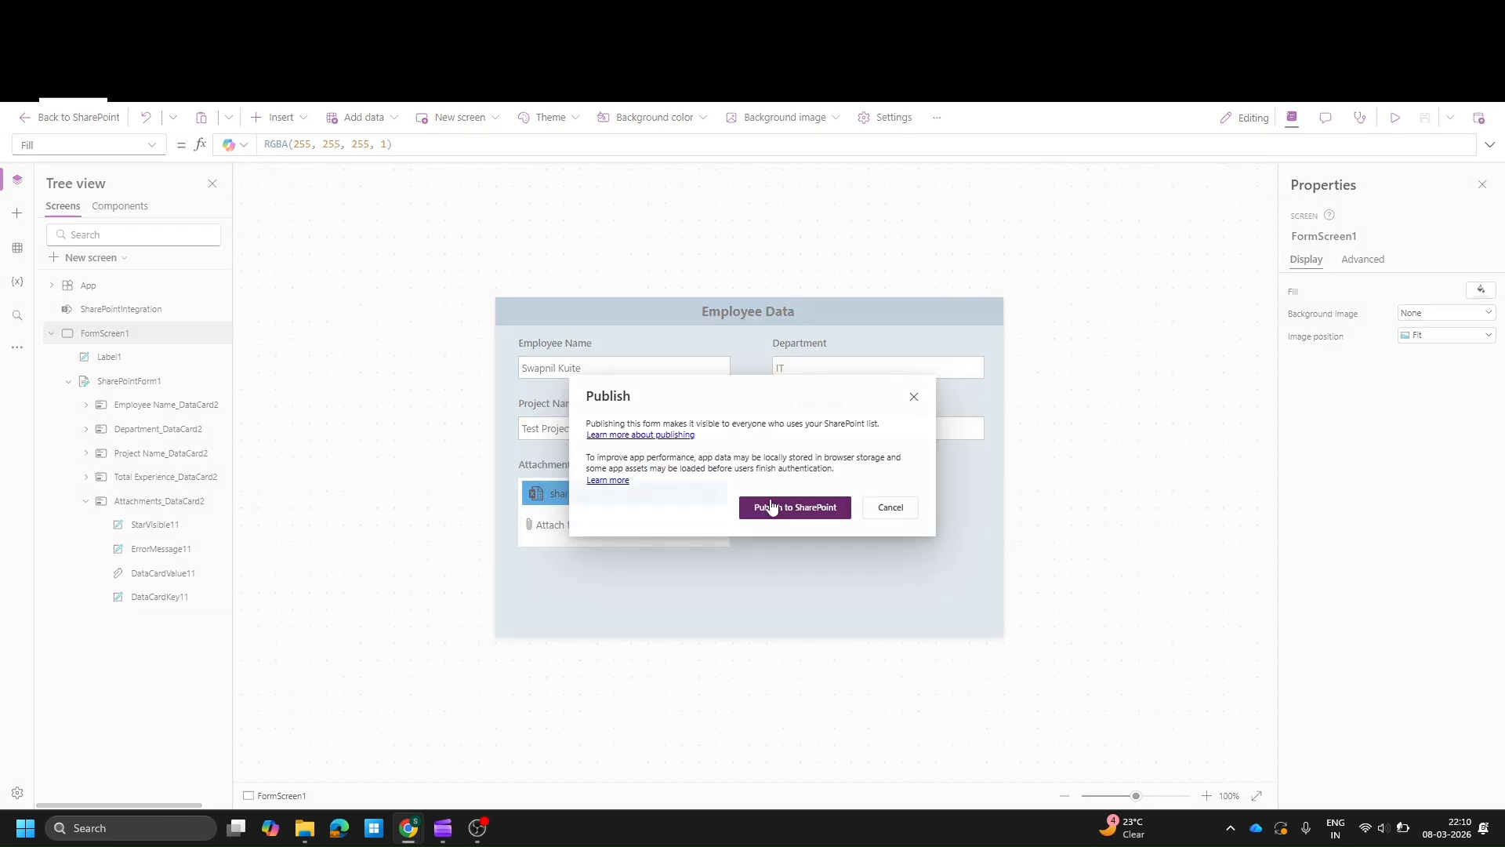
pyautogui.click(772, 506)
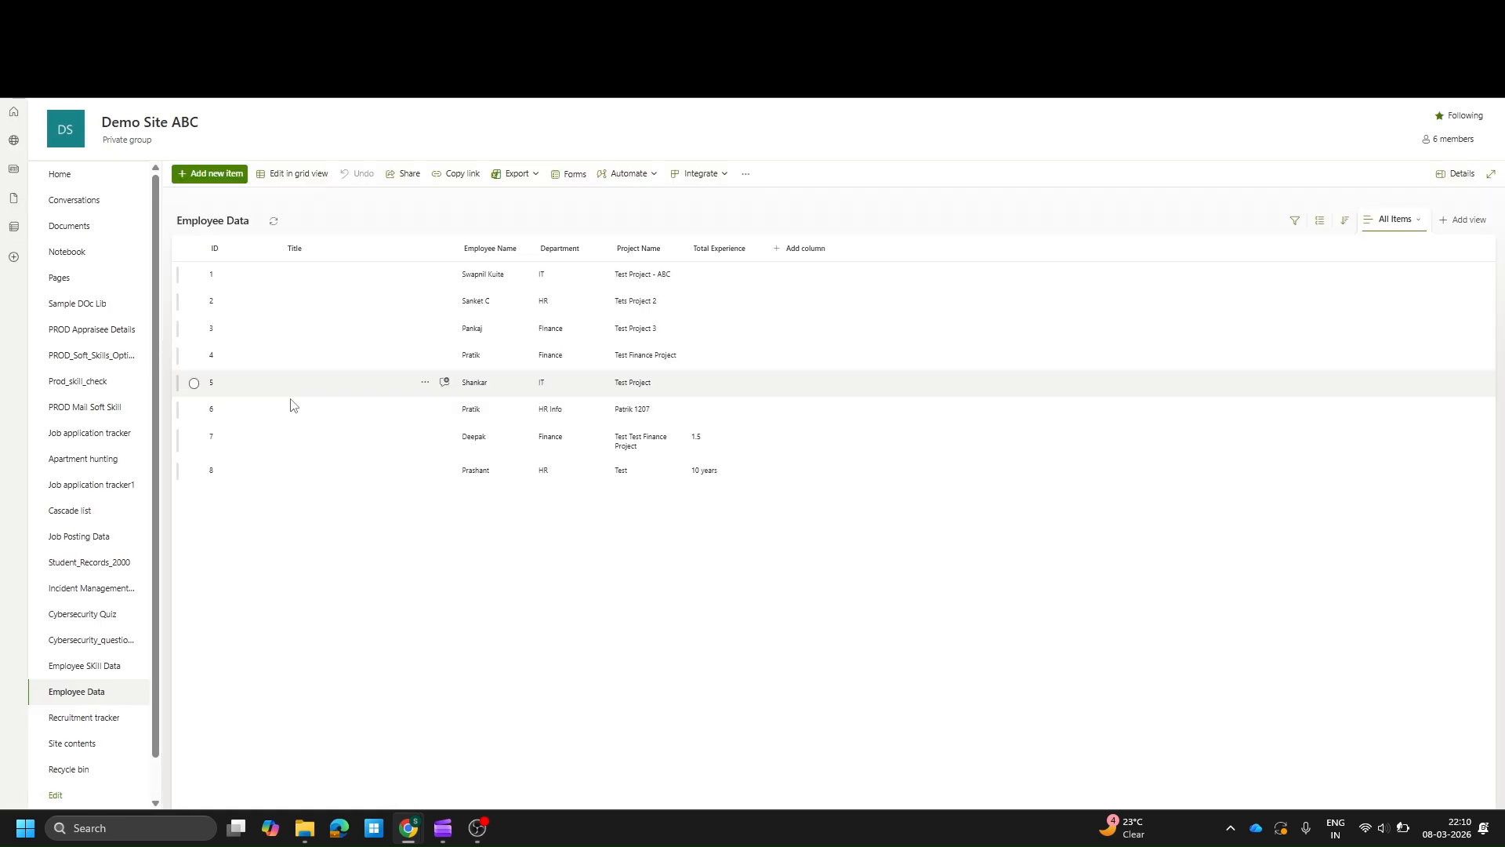
# Step: Check the new-item form of the Employee Data list twice, close it without saving, and reload the list page
pyautogui.click(209, 174)
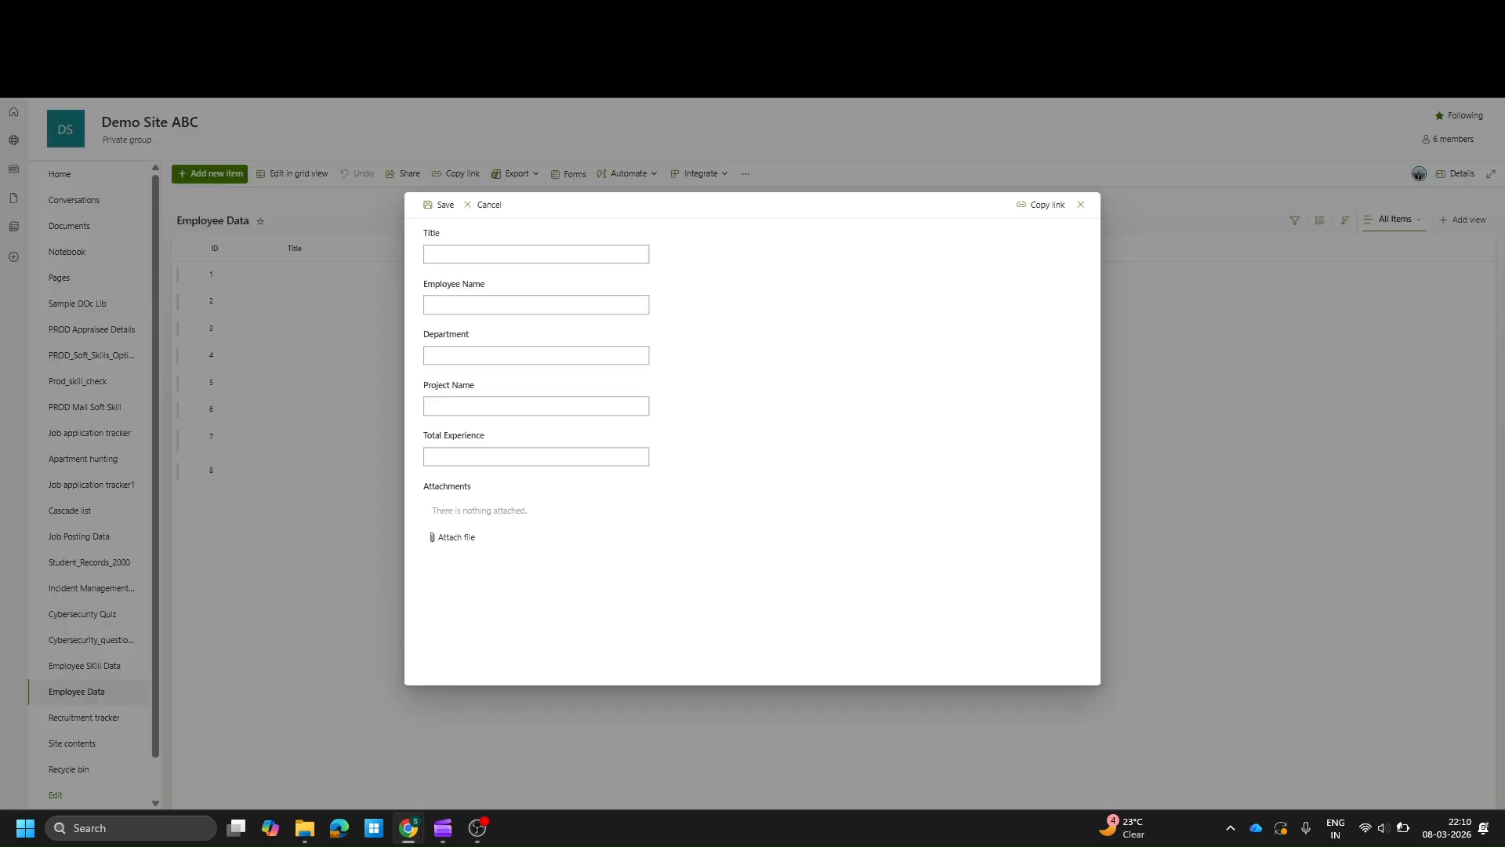
pyautogui.click(1079, 207)
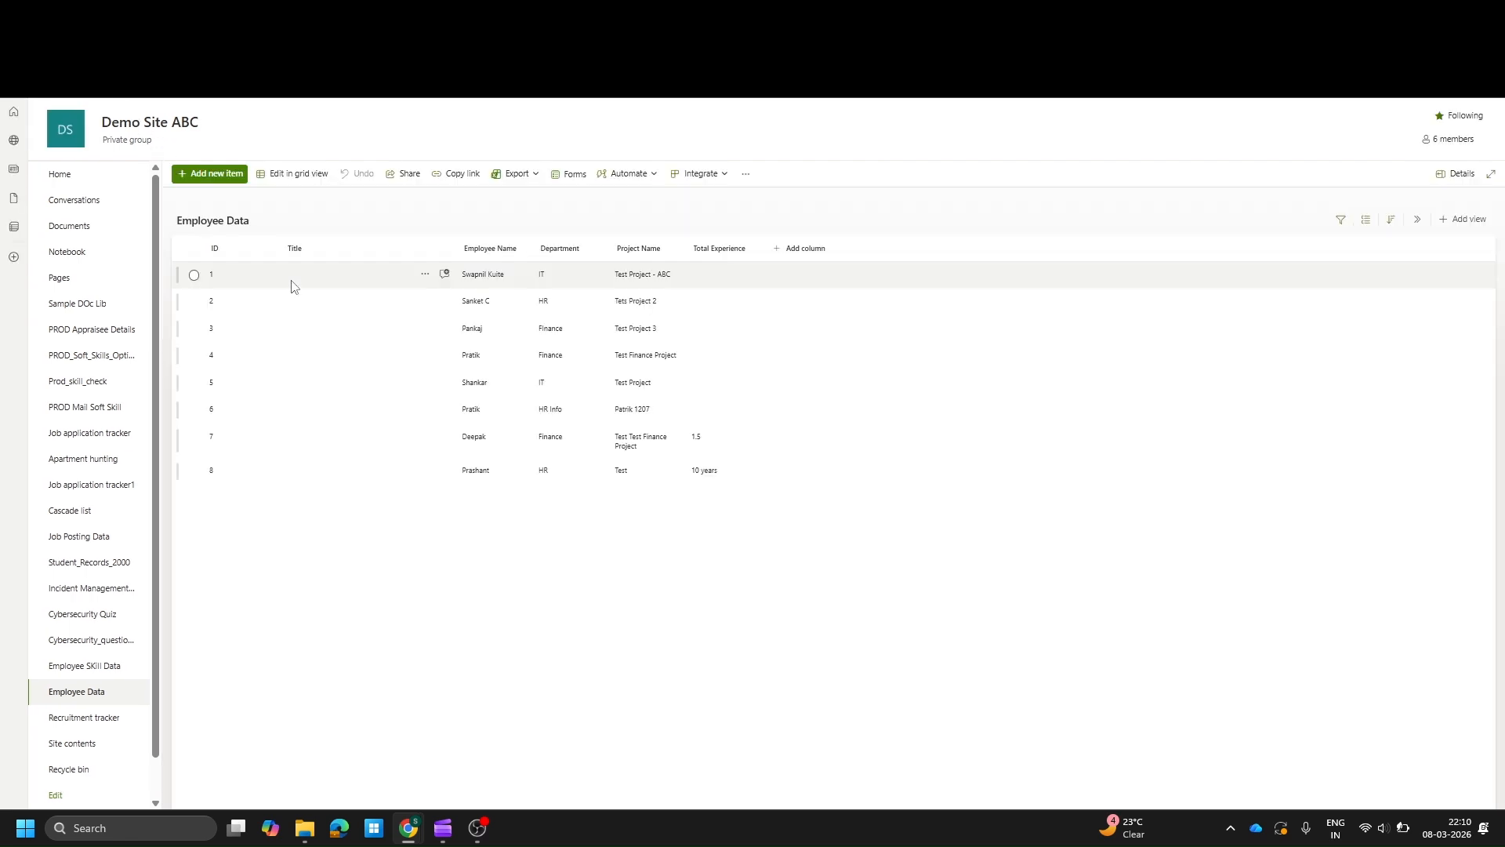
pyautogui.click(215, 178)
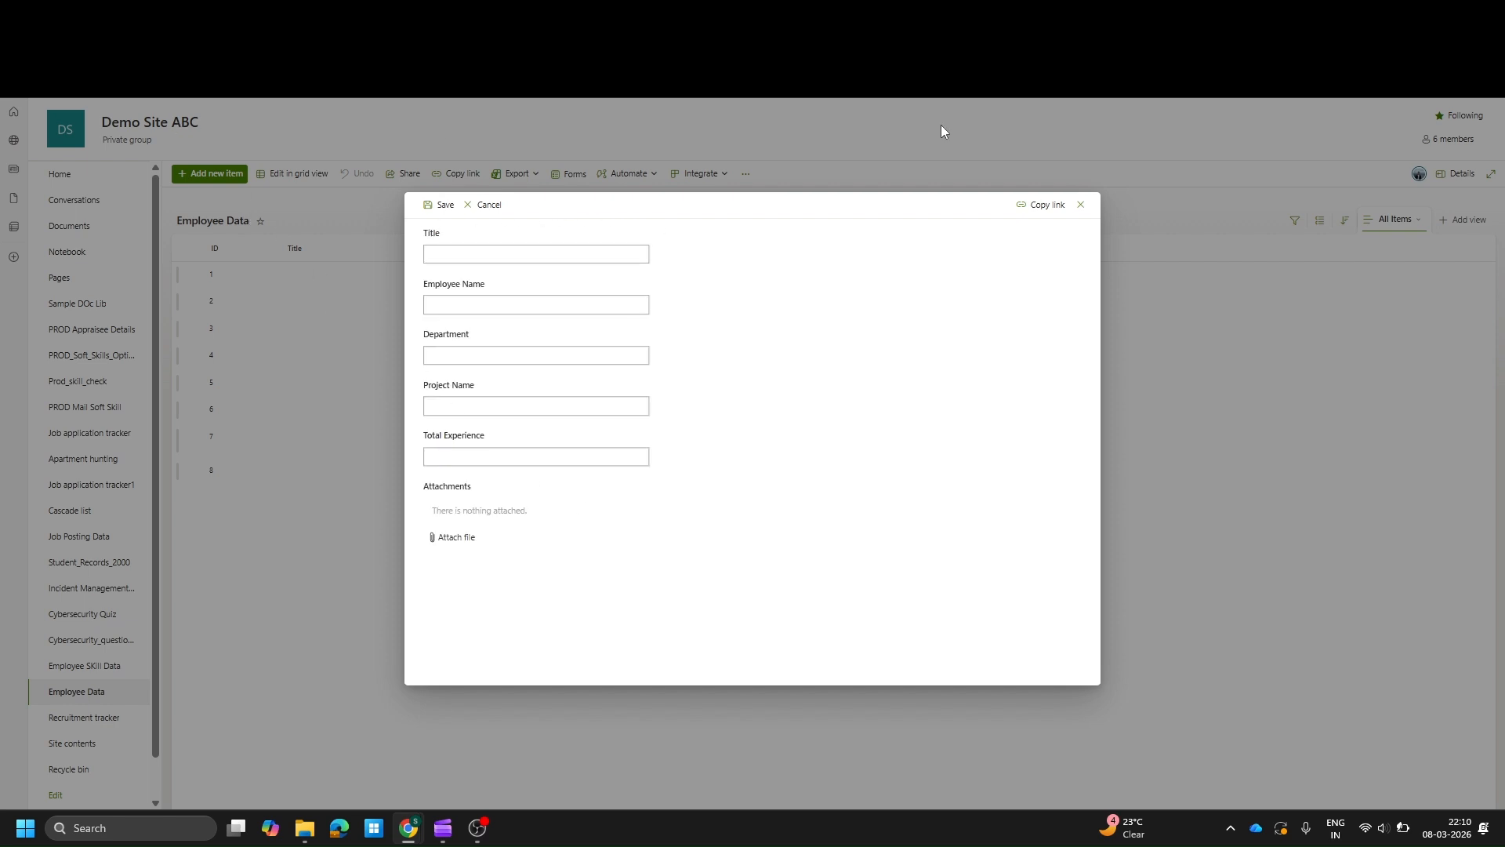
pyautogui.click(1080, 204)
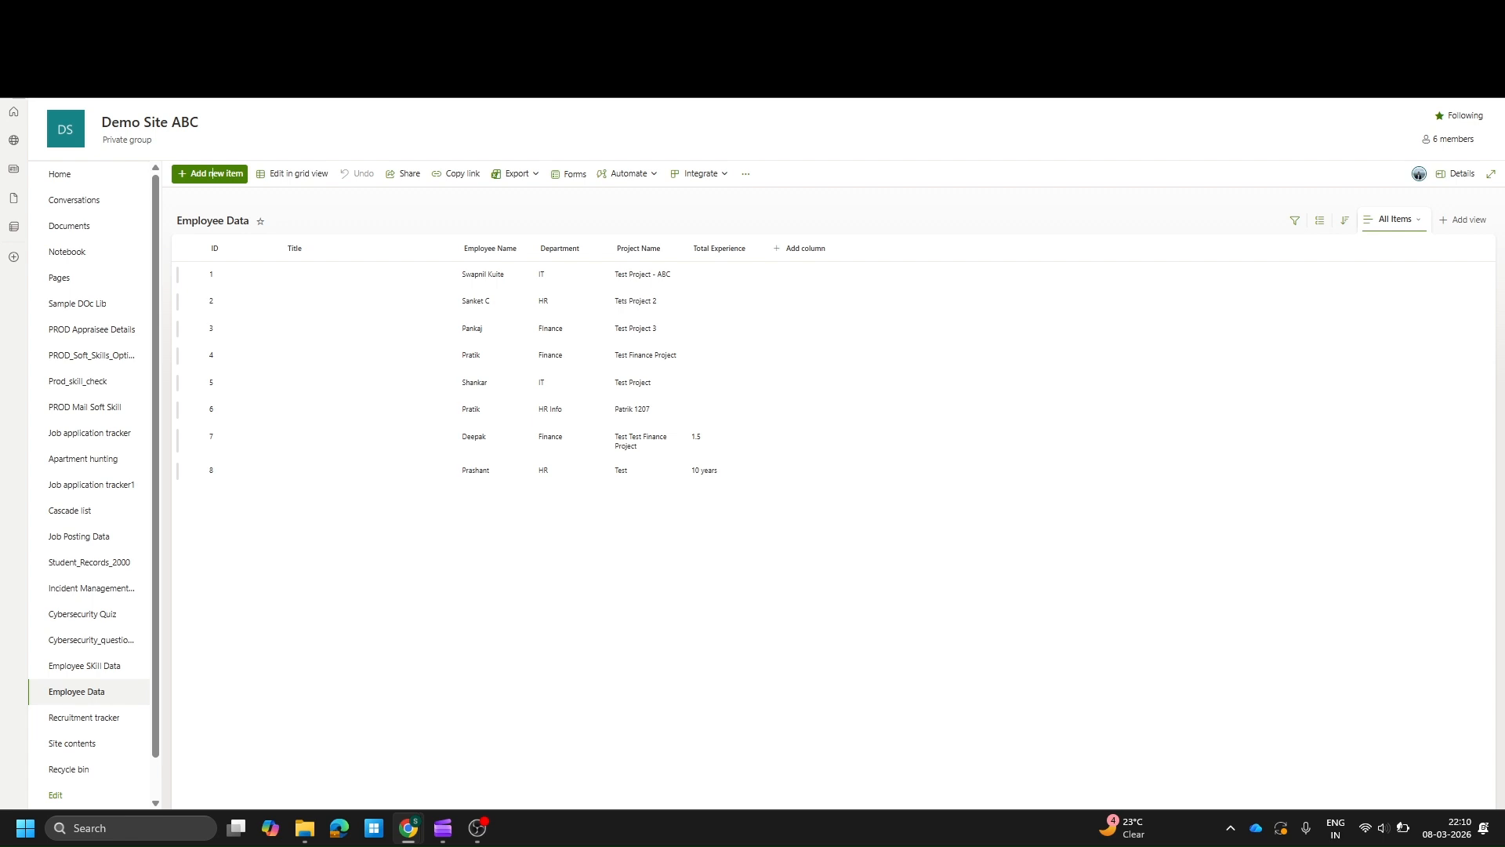
pyautogui.press('F5')
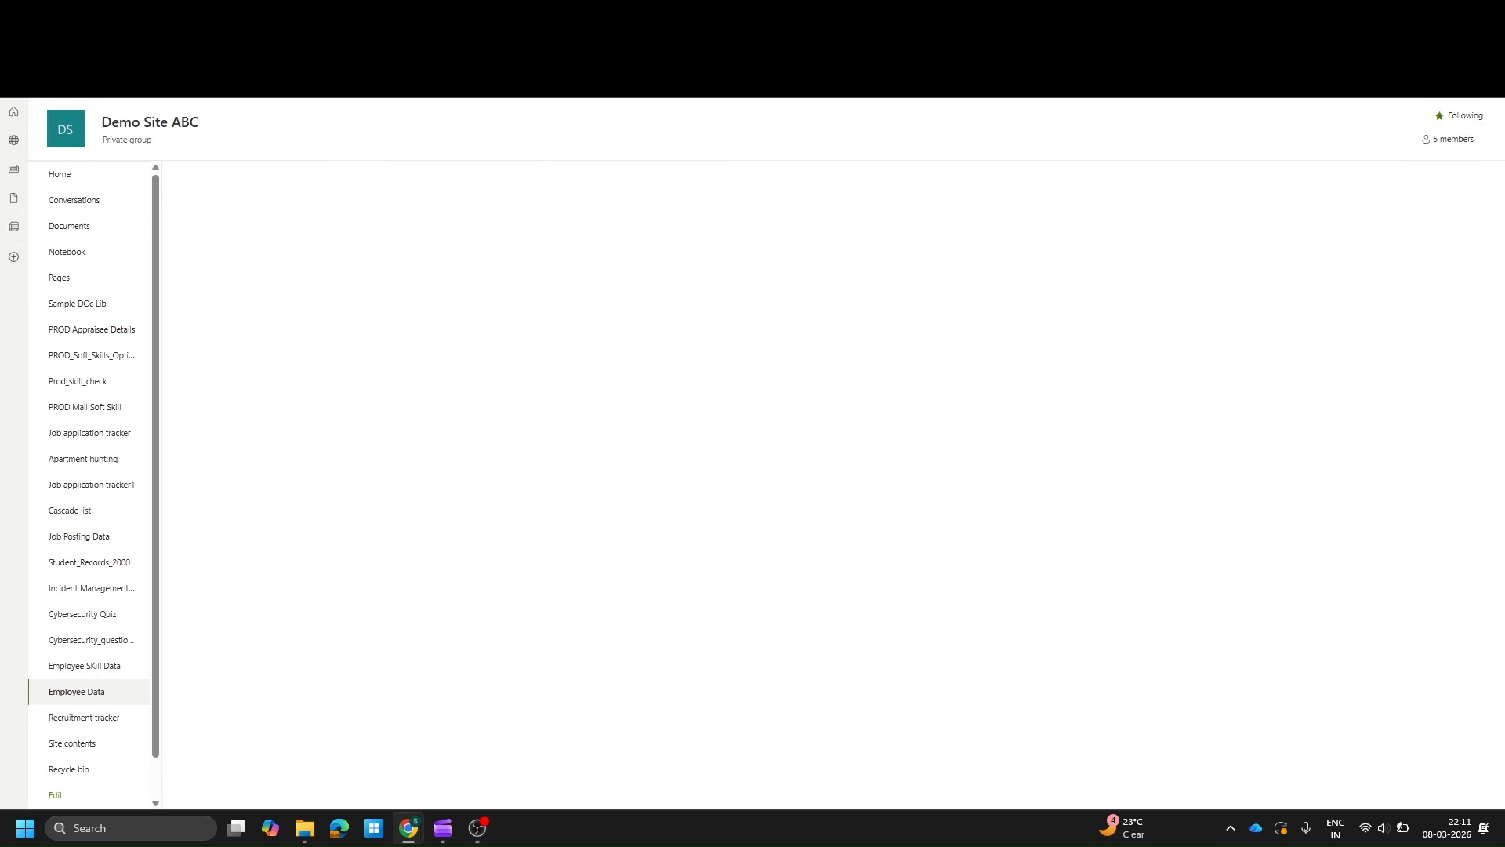
# Step: Open list item 2 for editing to examine the published form's layout and fields
pyautogui.click(246, 302)
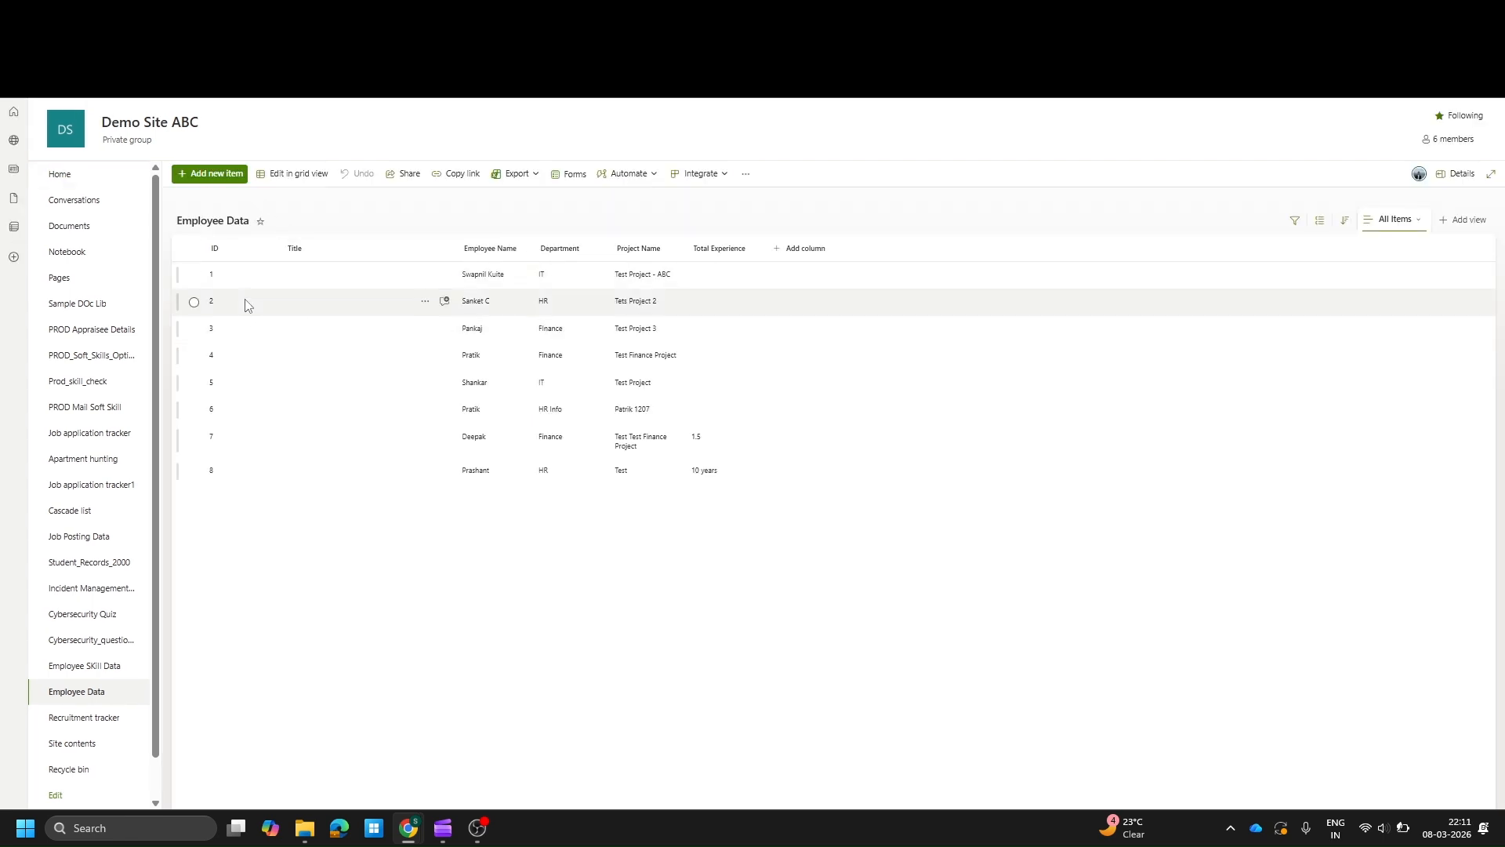
pyautogui.click(266, 172)
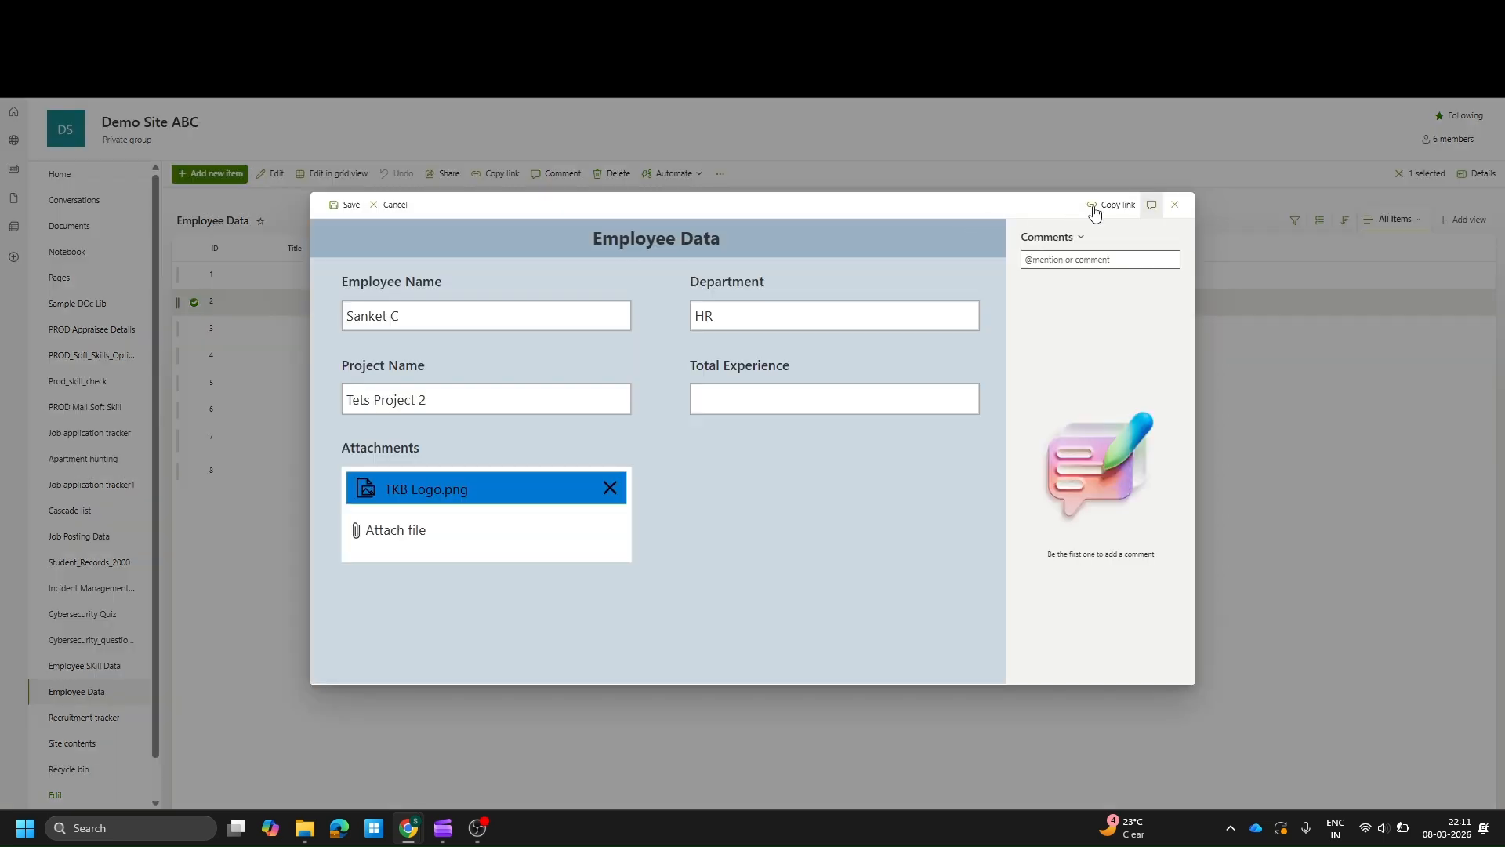
pyautogui.click(1174, 205)
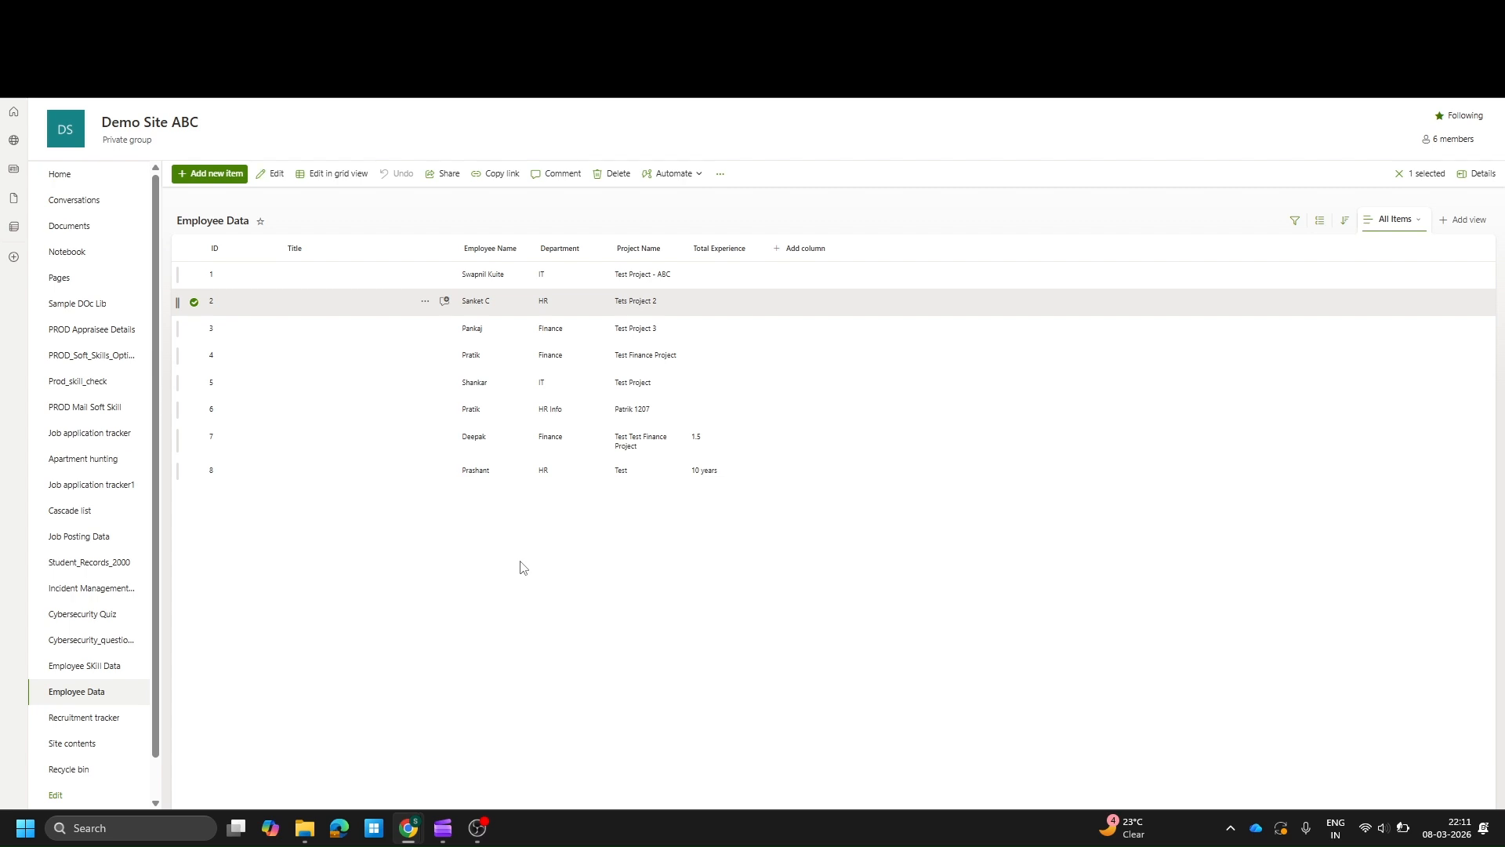
pyautogui.click(271, 173)
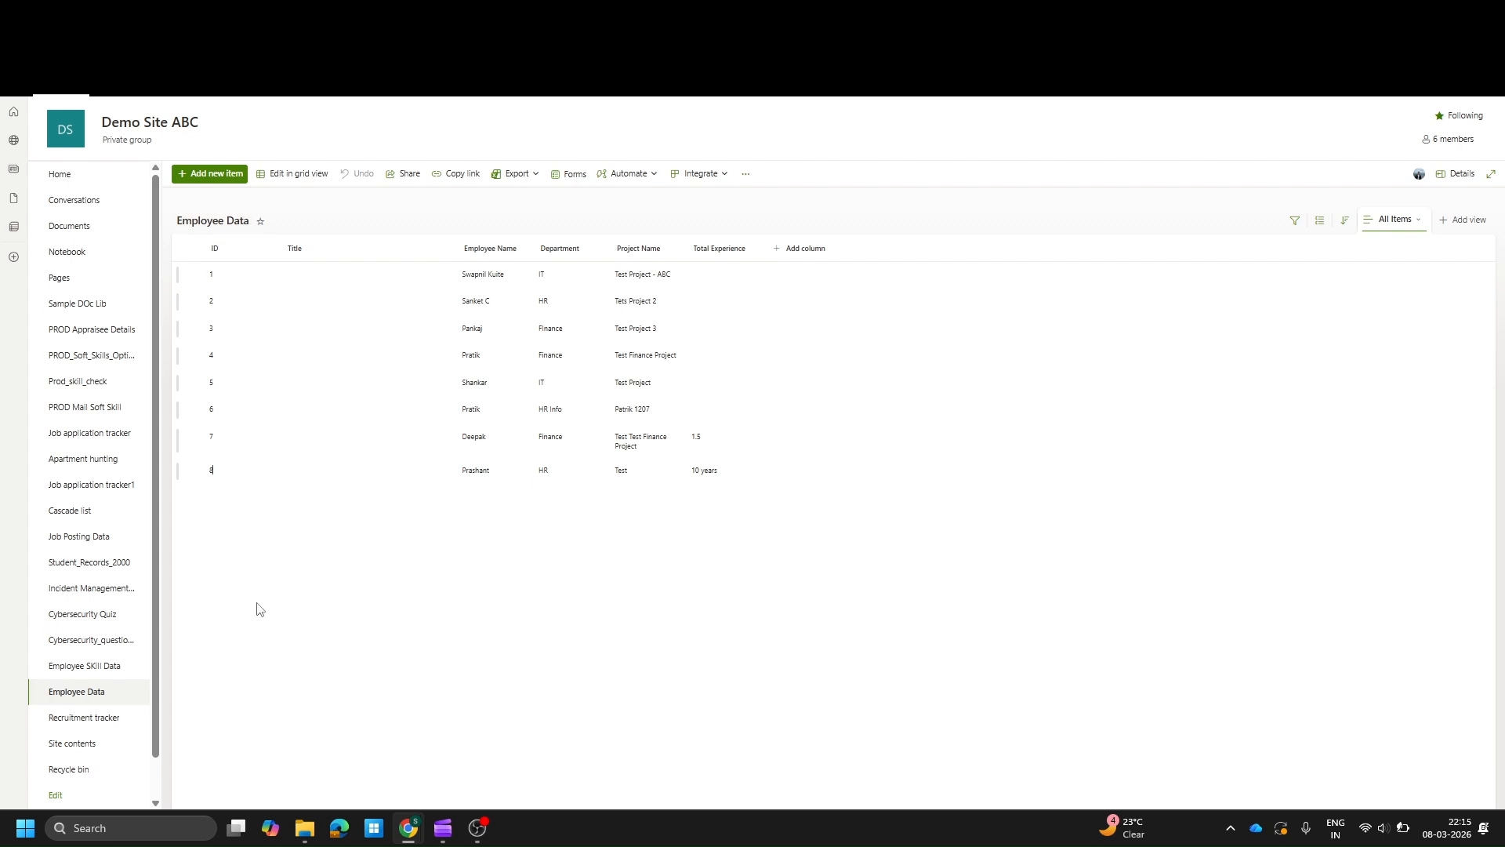
# Step: Add an item with the employee's name, department IT, project "Test PPP", total experience 12 and the attachment "Domasile doc", save it, and reload the list
pyautogui.click(208, 174)
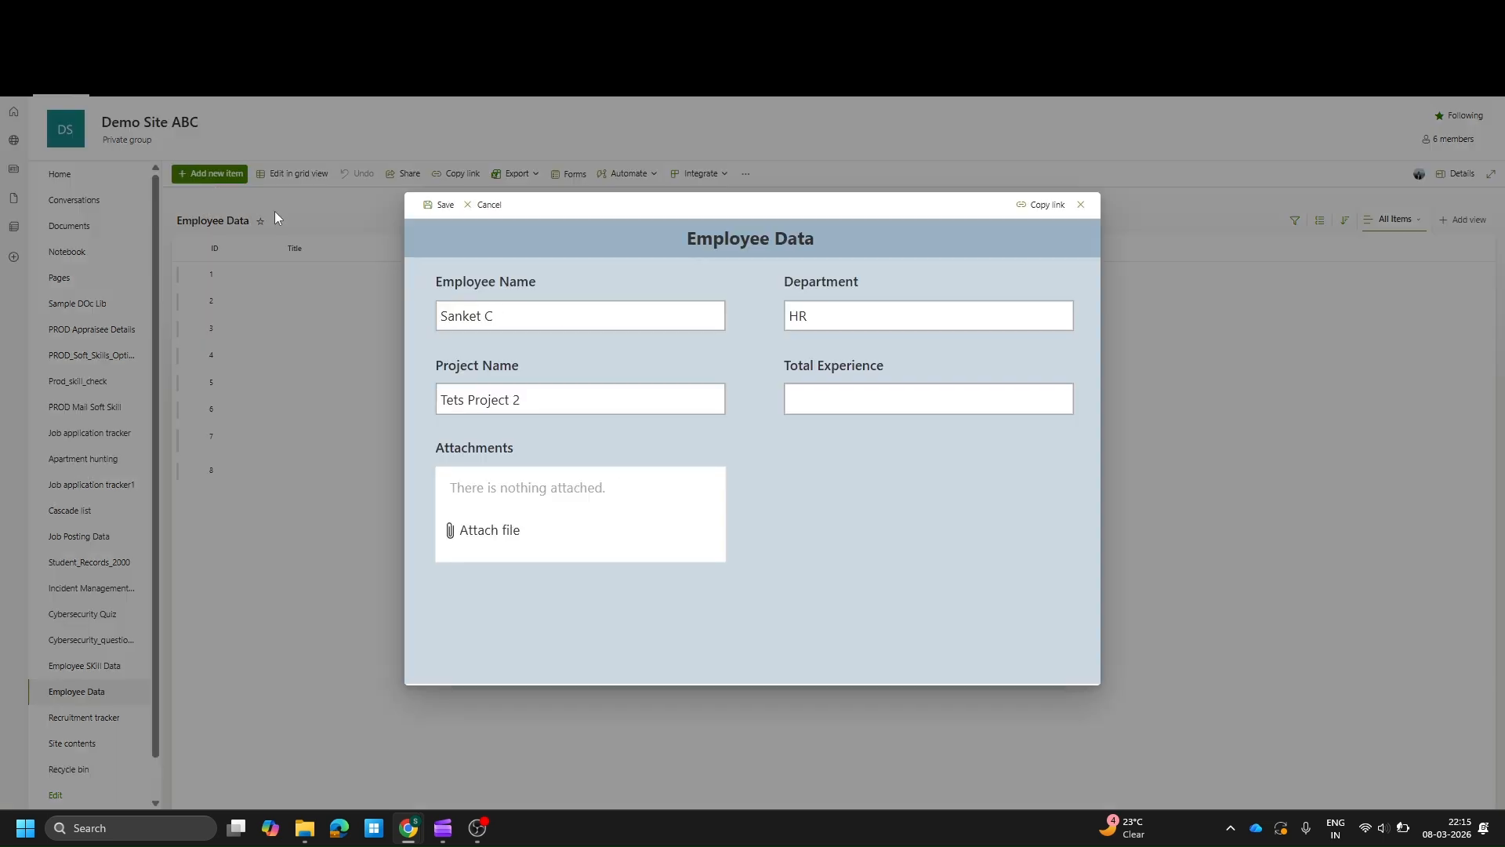
pyautogui.click(488, 317)
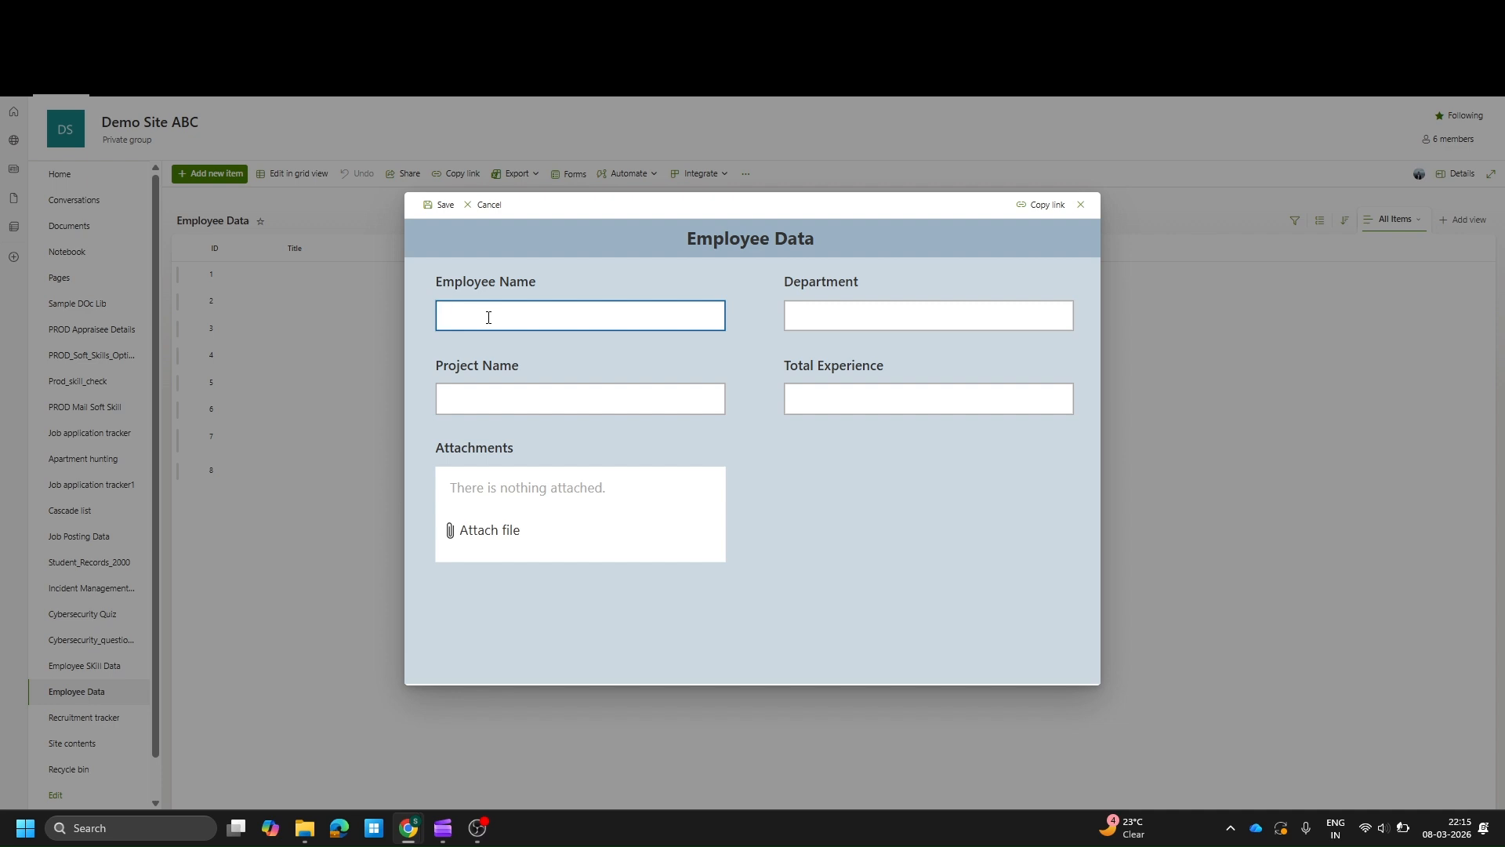
pyautogui.write('Pushpa')
pyautogui.write('IT ')
pyautogui.write('Test PPP')
pyautogui.click(494, 536)
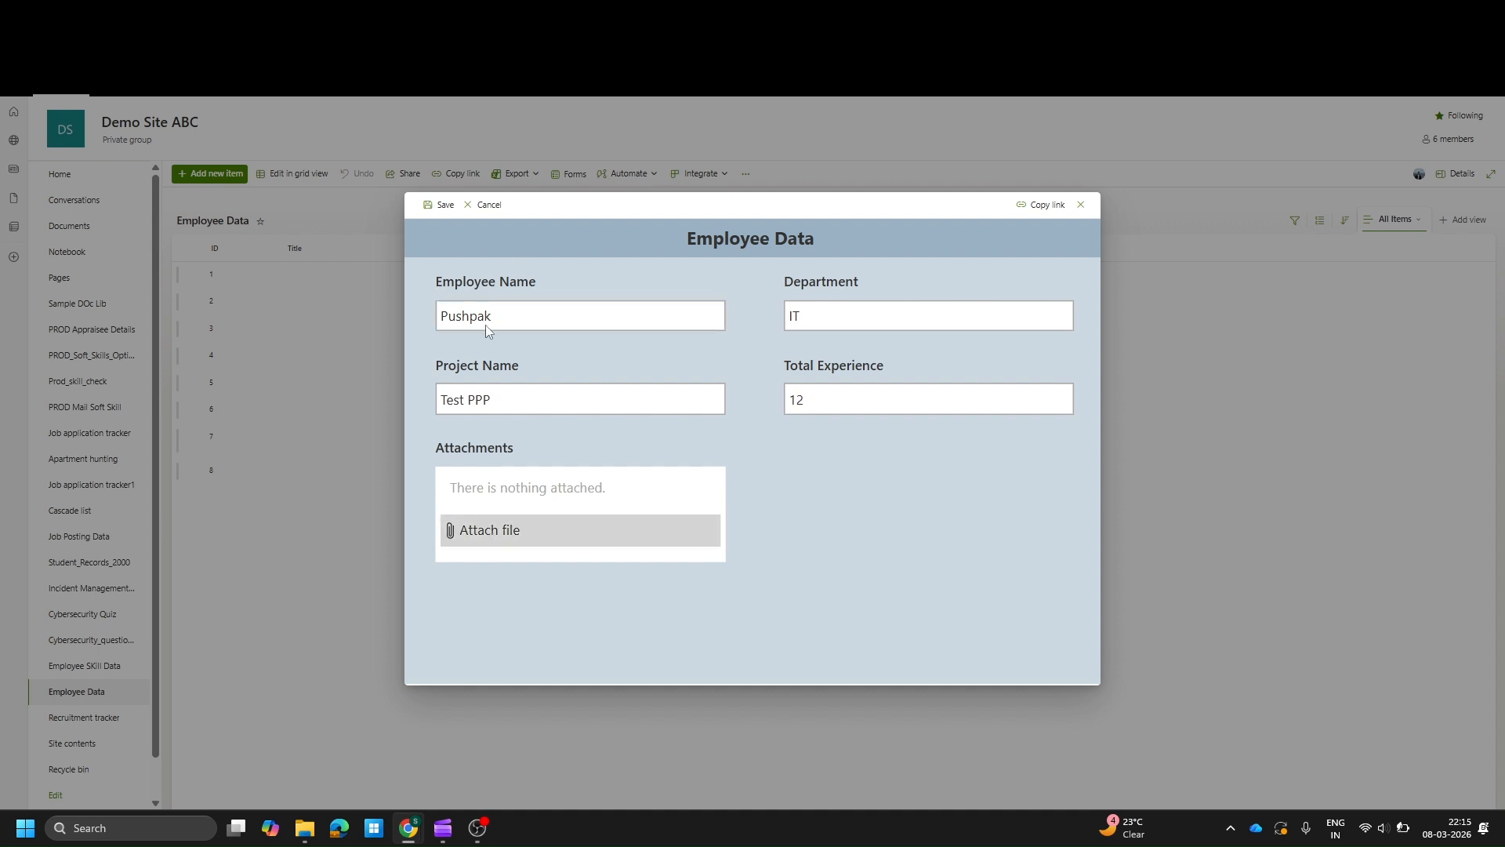
pyautogui.click(188, 190)
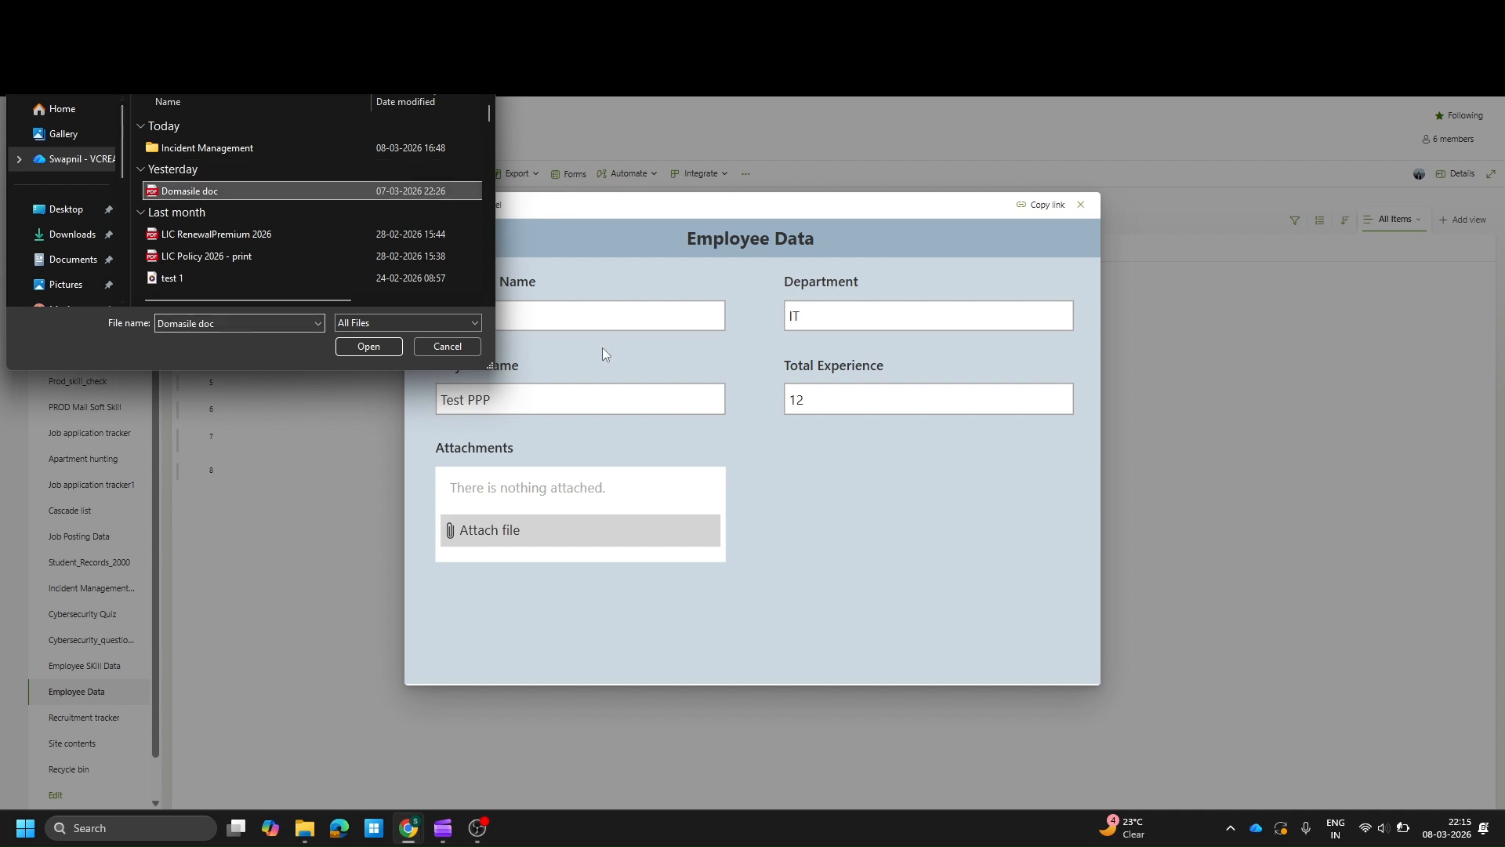
pyautogui.click(373, 343)
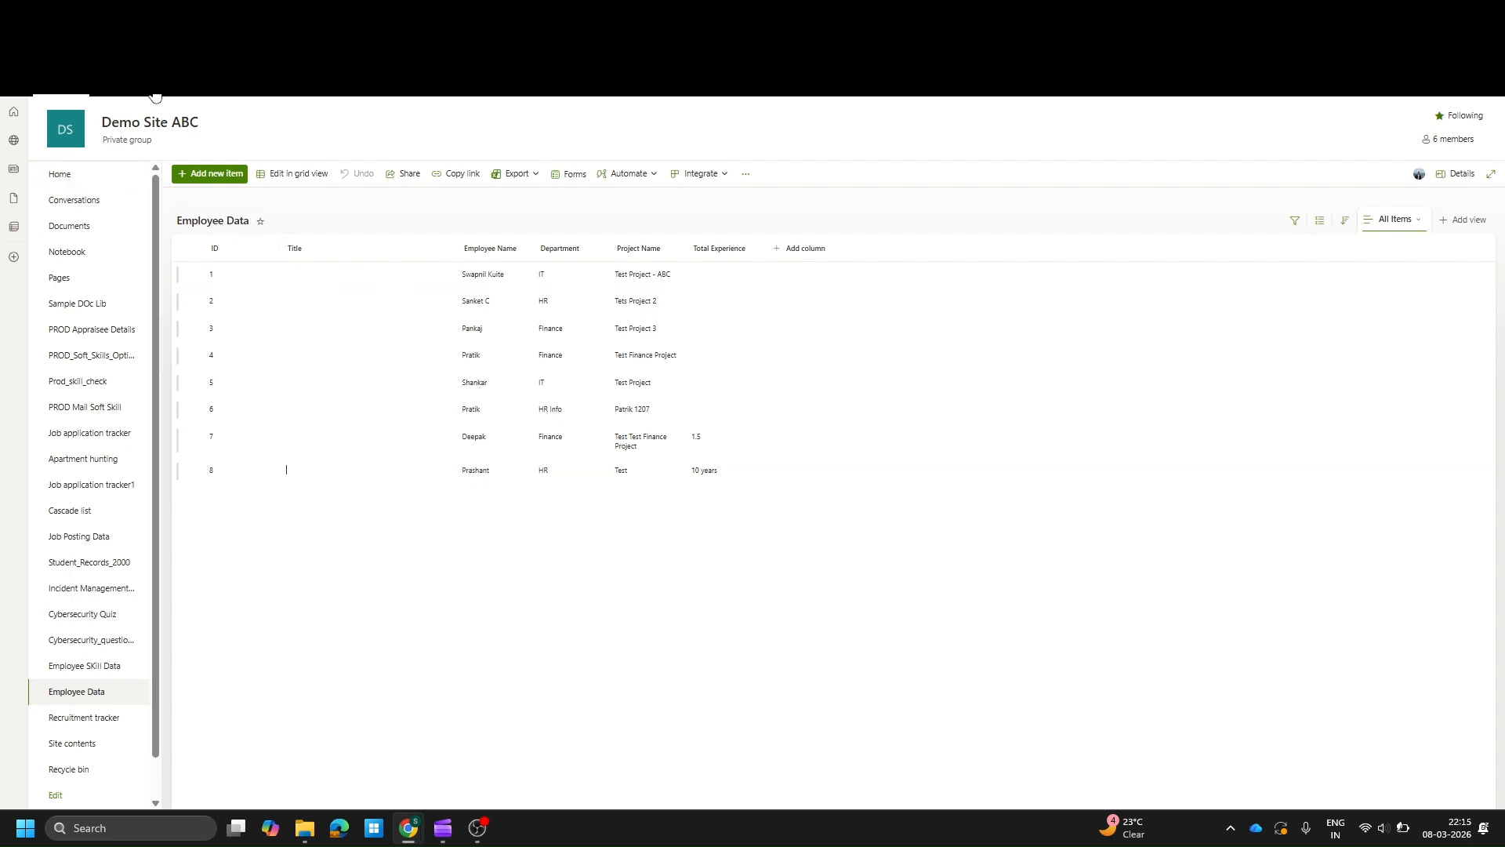
pyautogui.click(69, 47)
# Step: Edit list item 8, setting Project Name to "Test PPPPPP" and Department to "HR NEW", save it, and reload the list
pyautogui.click(194, 470)
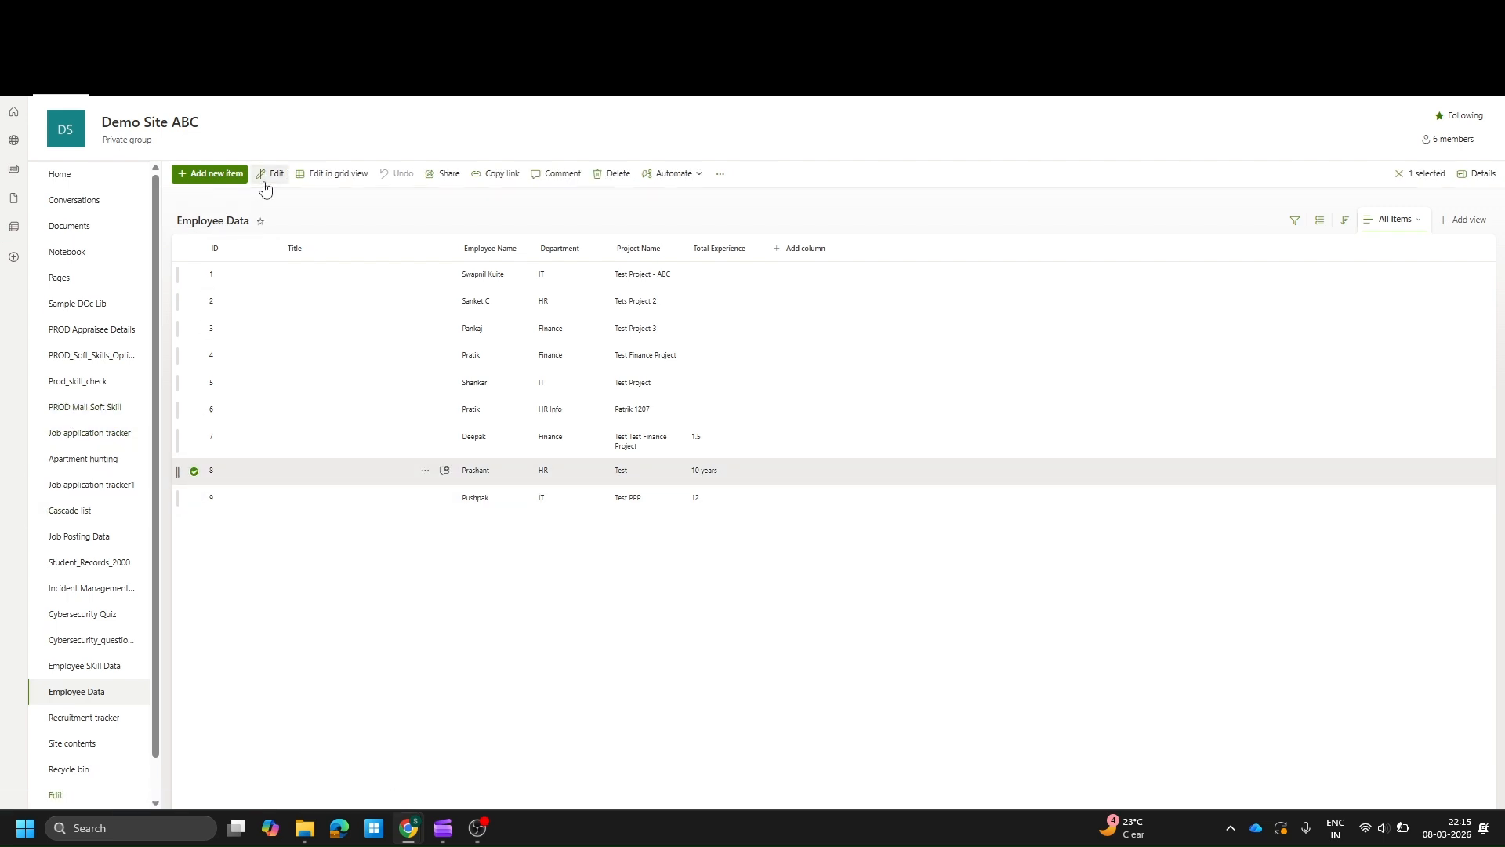
pyautogui.click(271, 174)
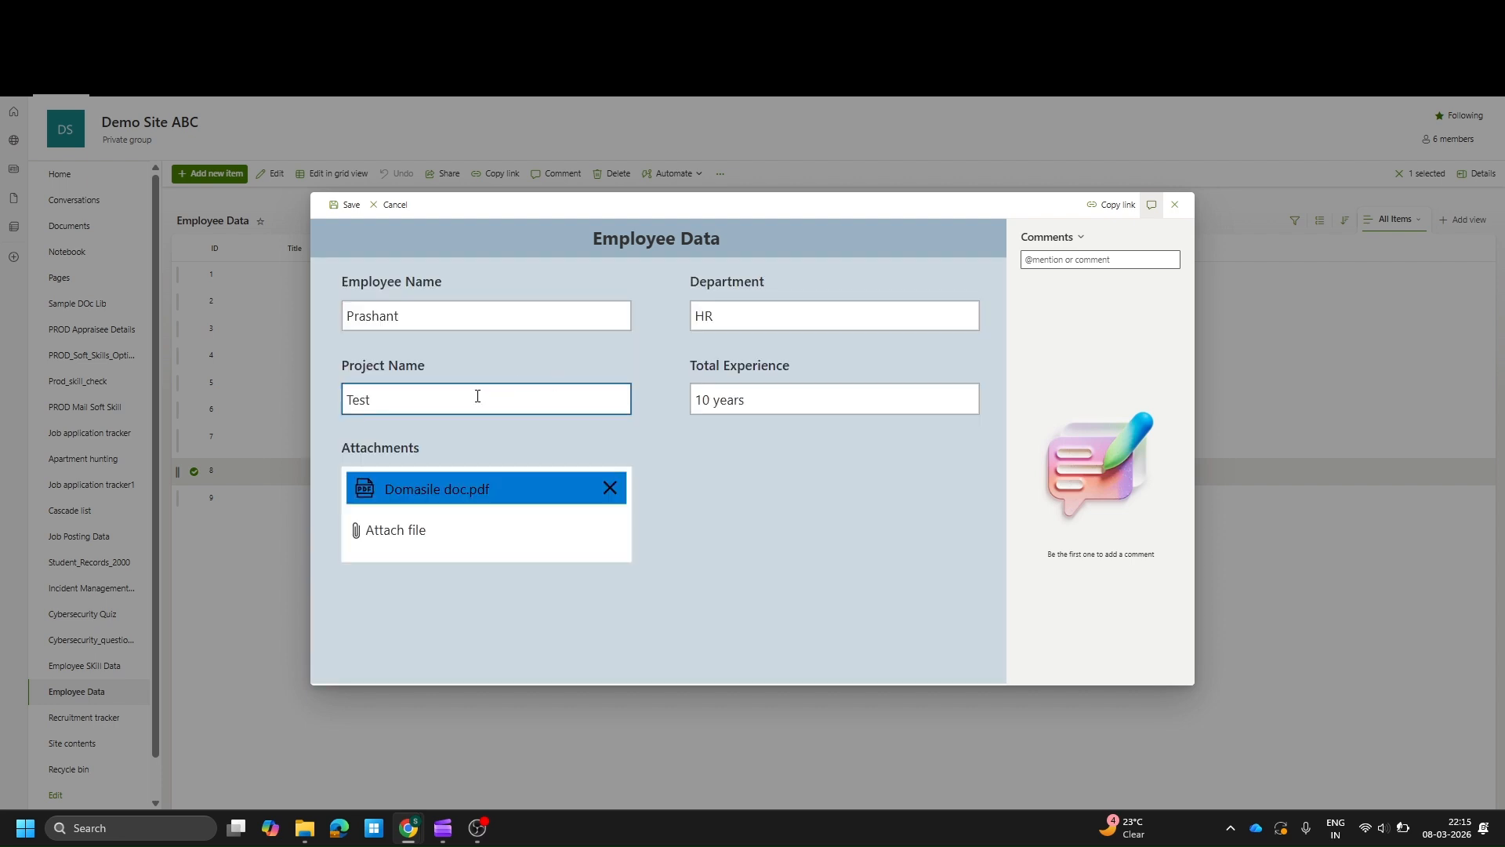
pyautogui.write('PPPPP')
pyautogui.click(971, 431)
pyautogui.click(701, 310)
pyautogui.write('NEW')
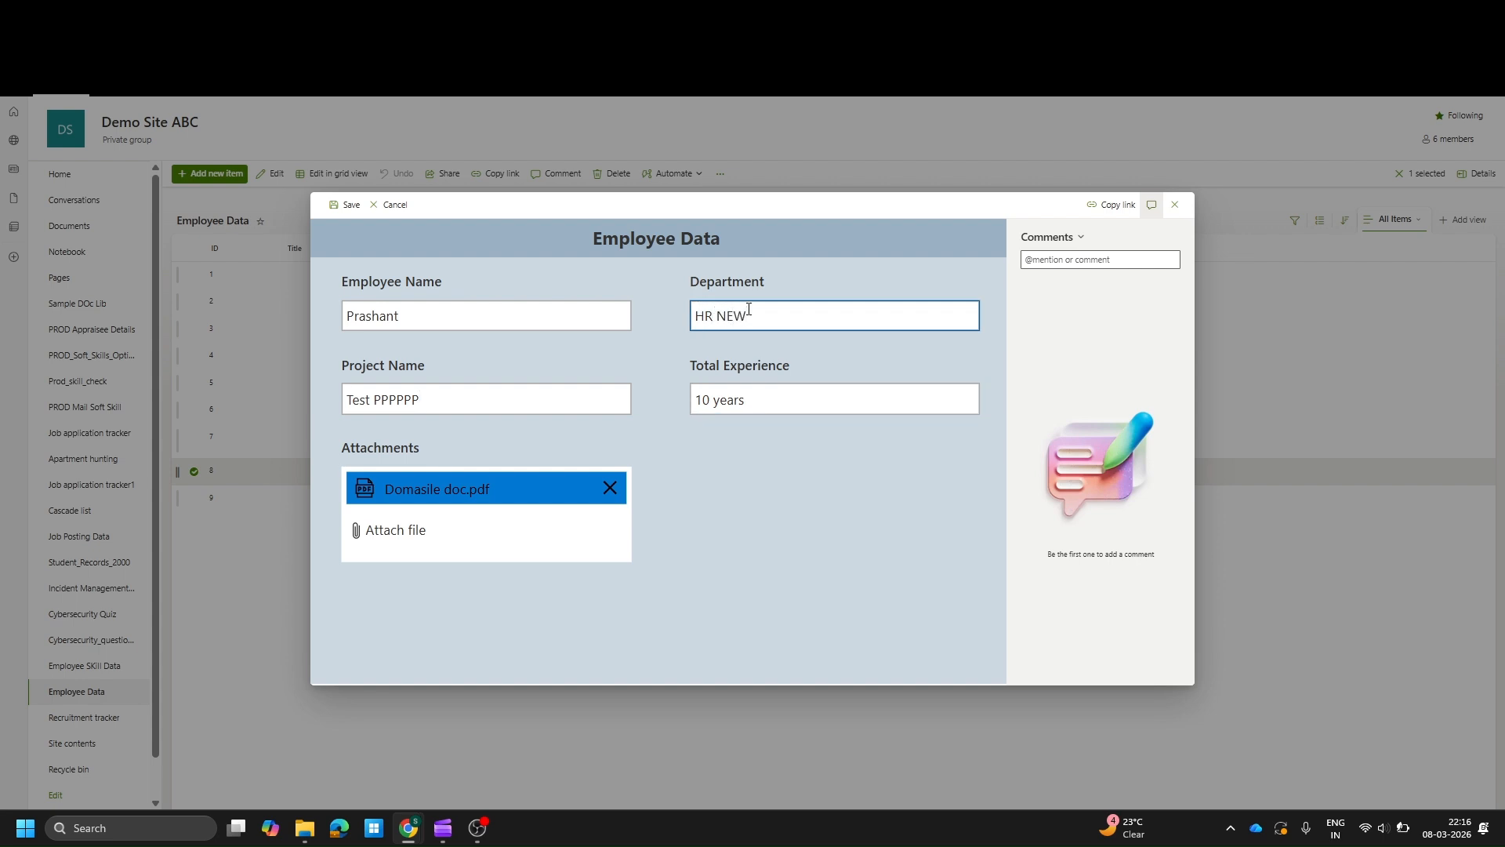
pyautogui.click(343, 207)
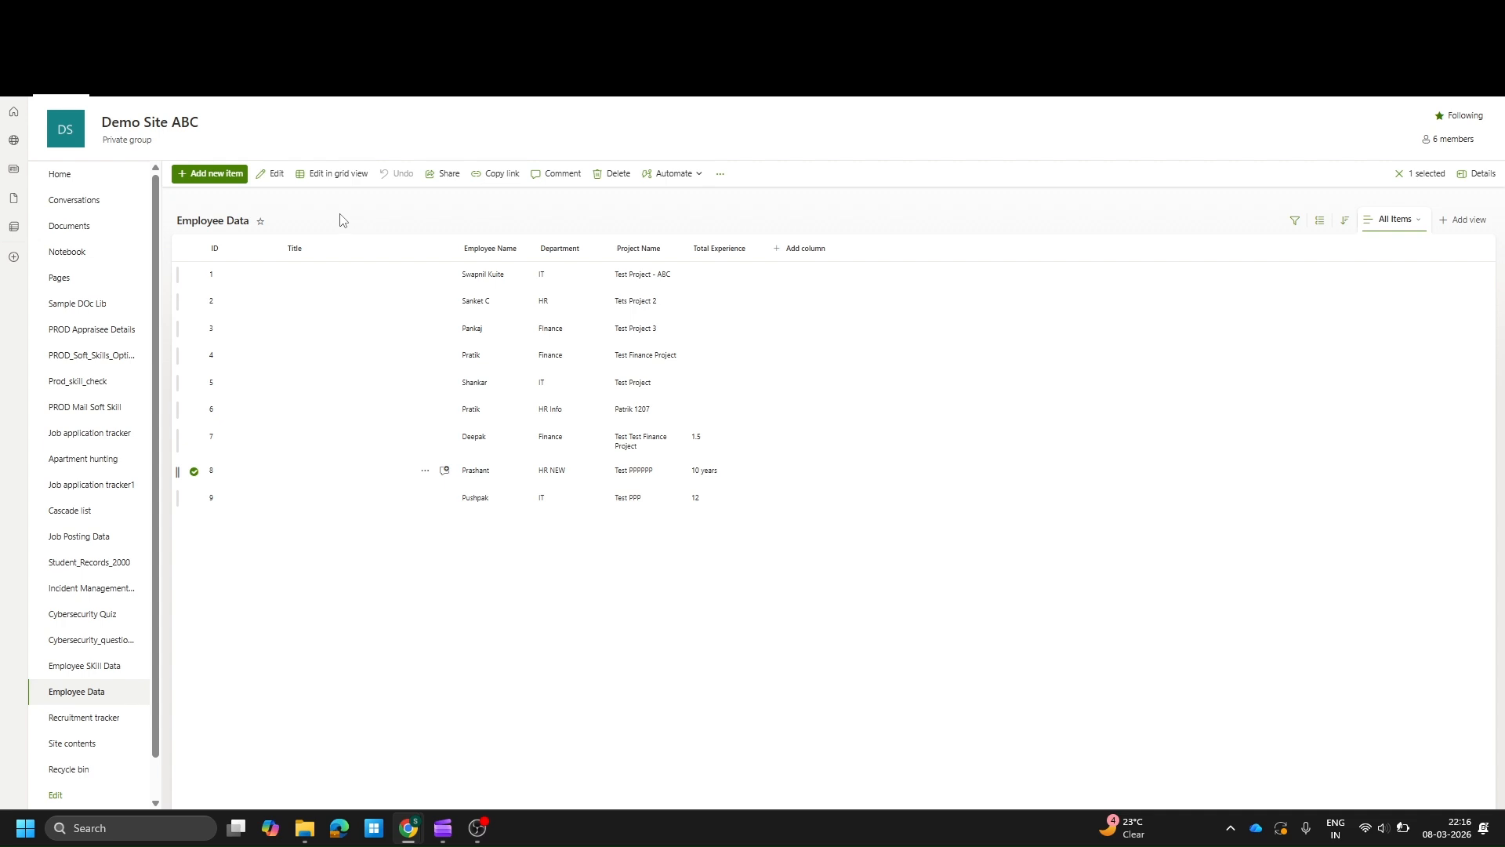
pyautogui.click(335, 545)
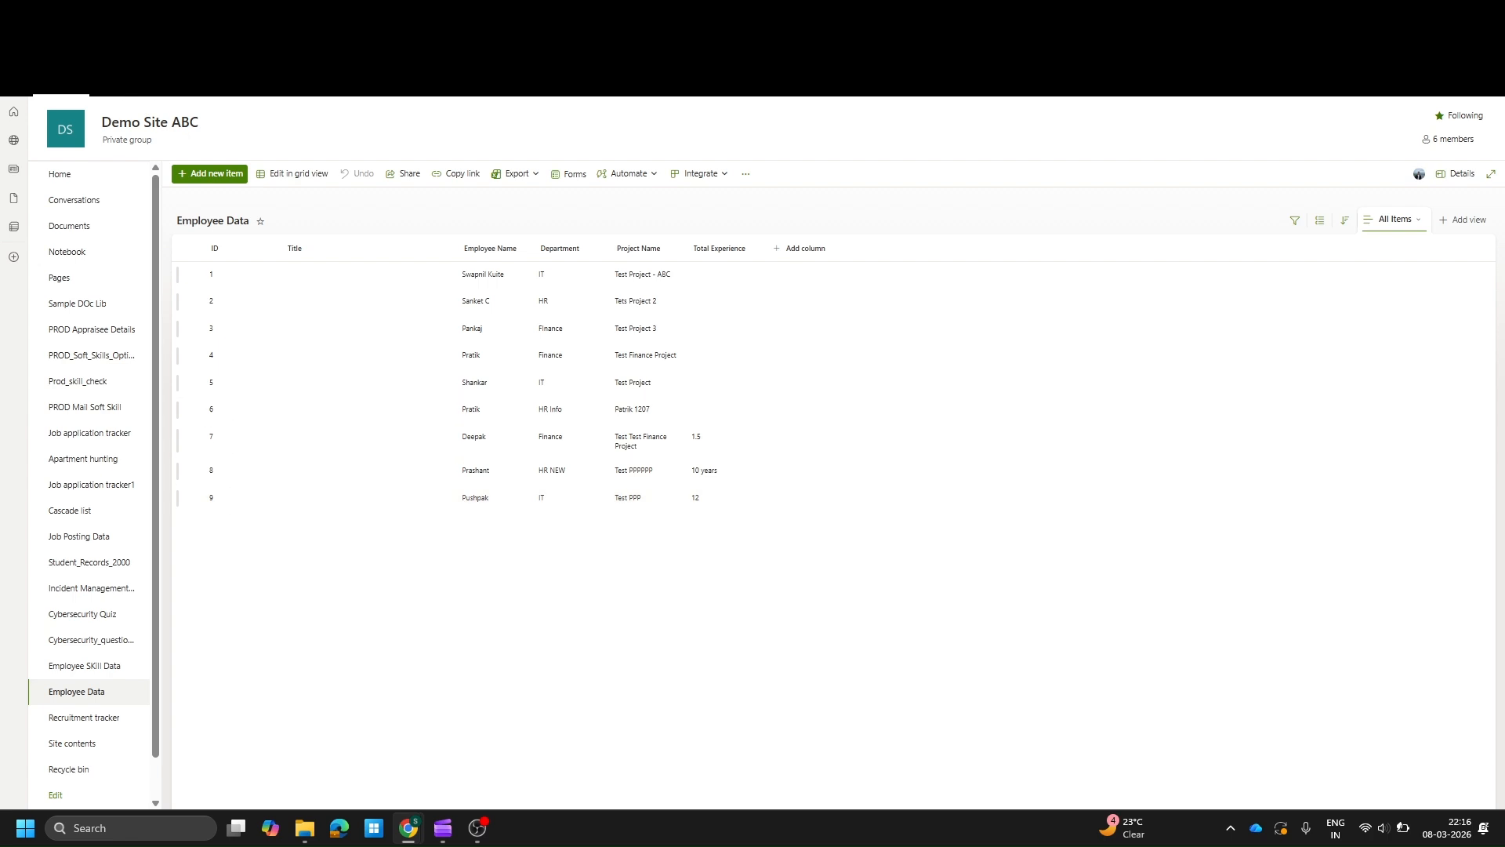
pyautogui.press('F5')
# Step: Reopen the Employee Data list's form for customization in Power Apps and review SharePointForm1
pyautogui.click(712, 173)
pyautogui.moveTo(753, 222)
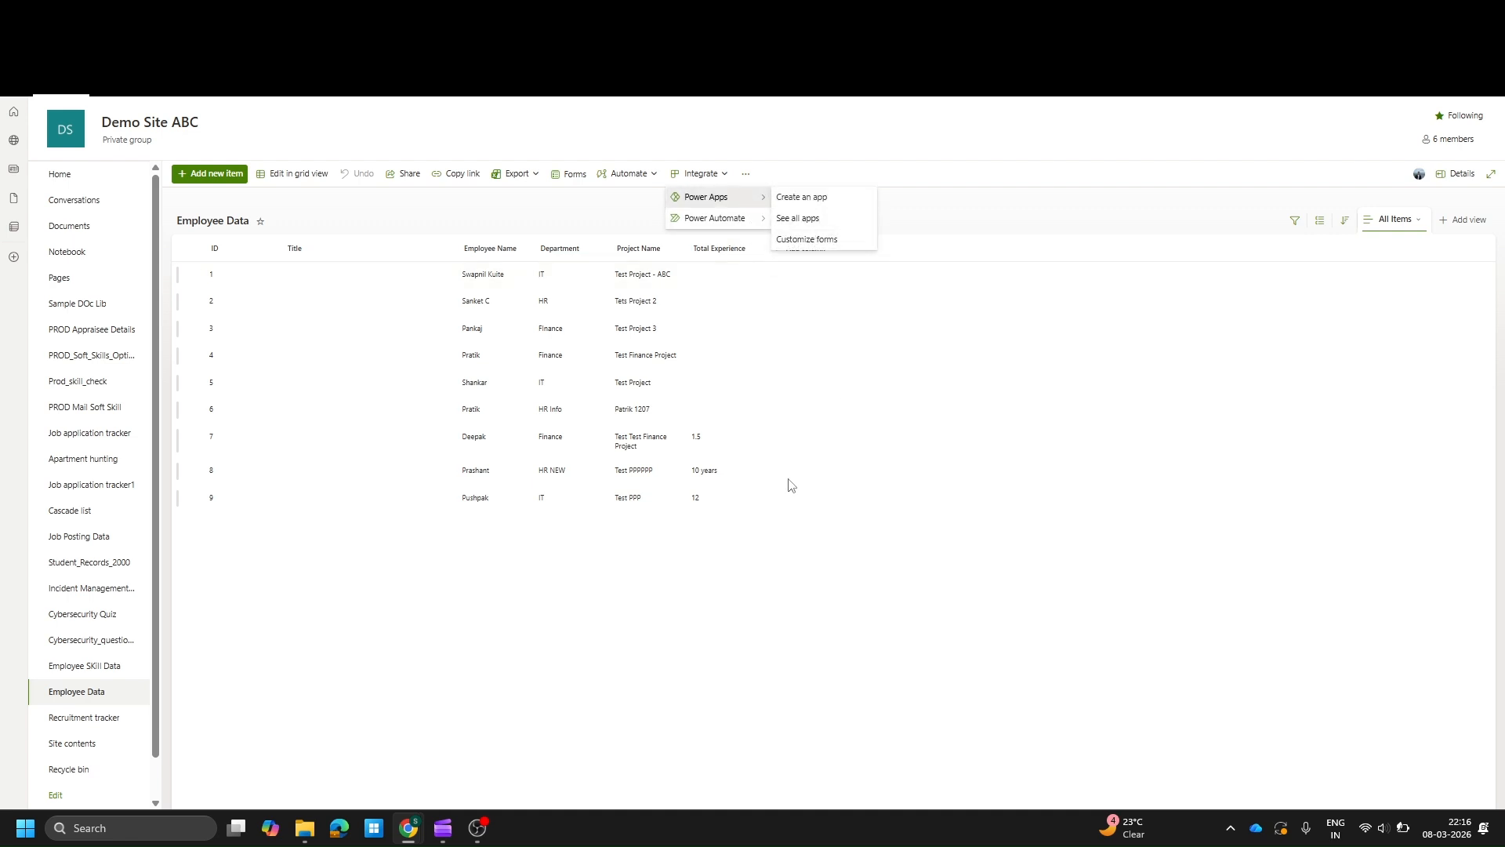
pyautogui.click(806, 239)
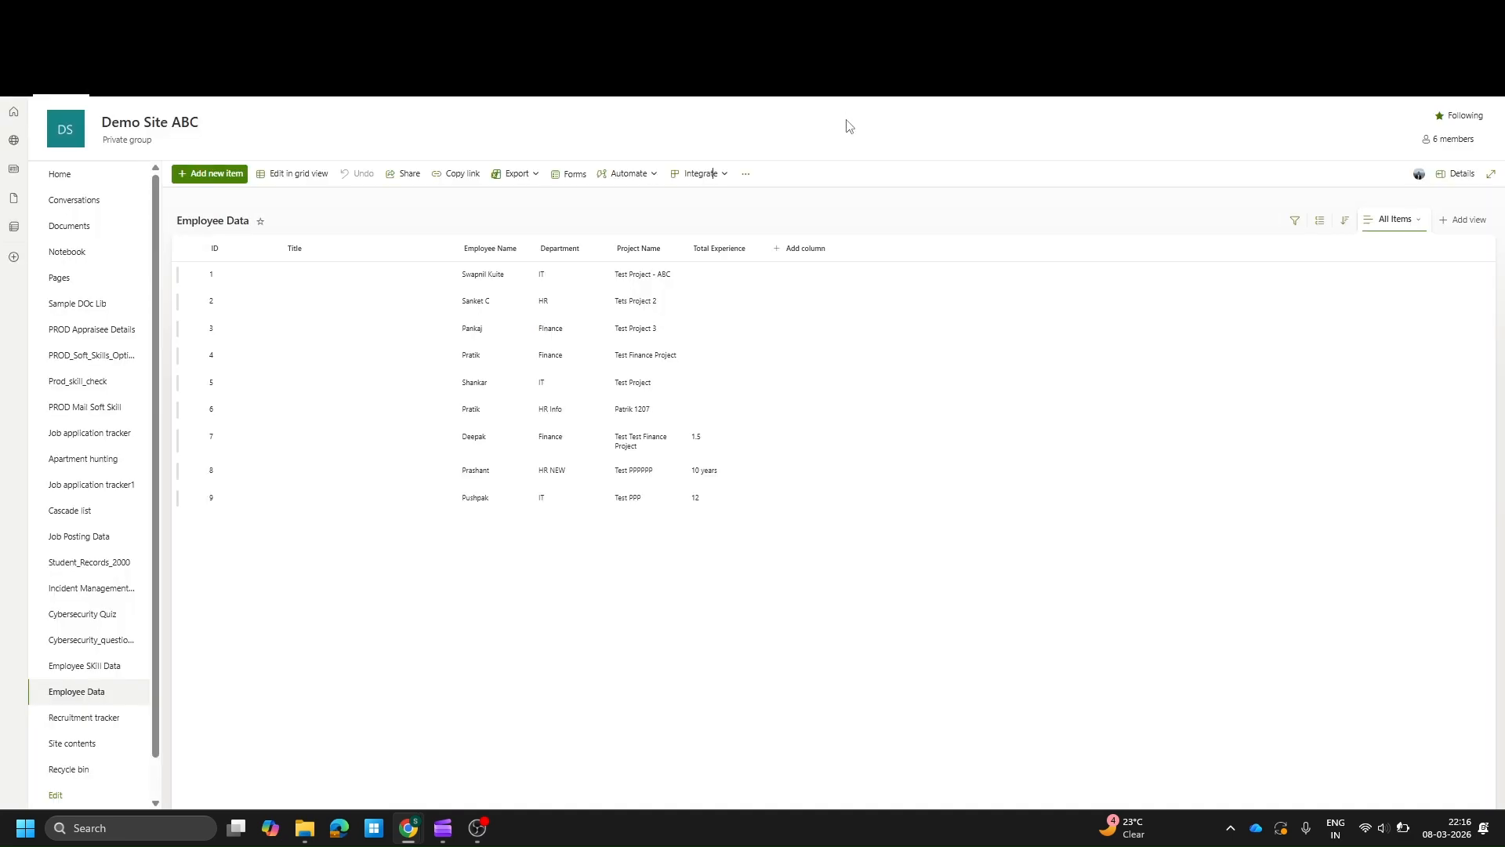
pyautogui.click(720, 173)
pyautogui.moveTo(695, 198)
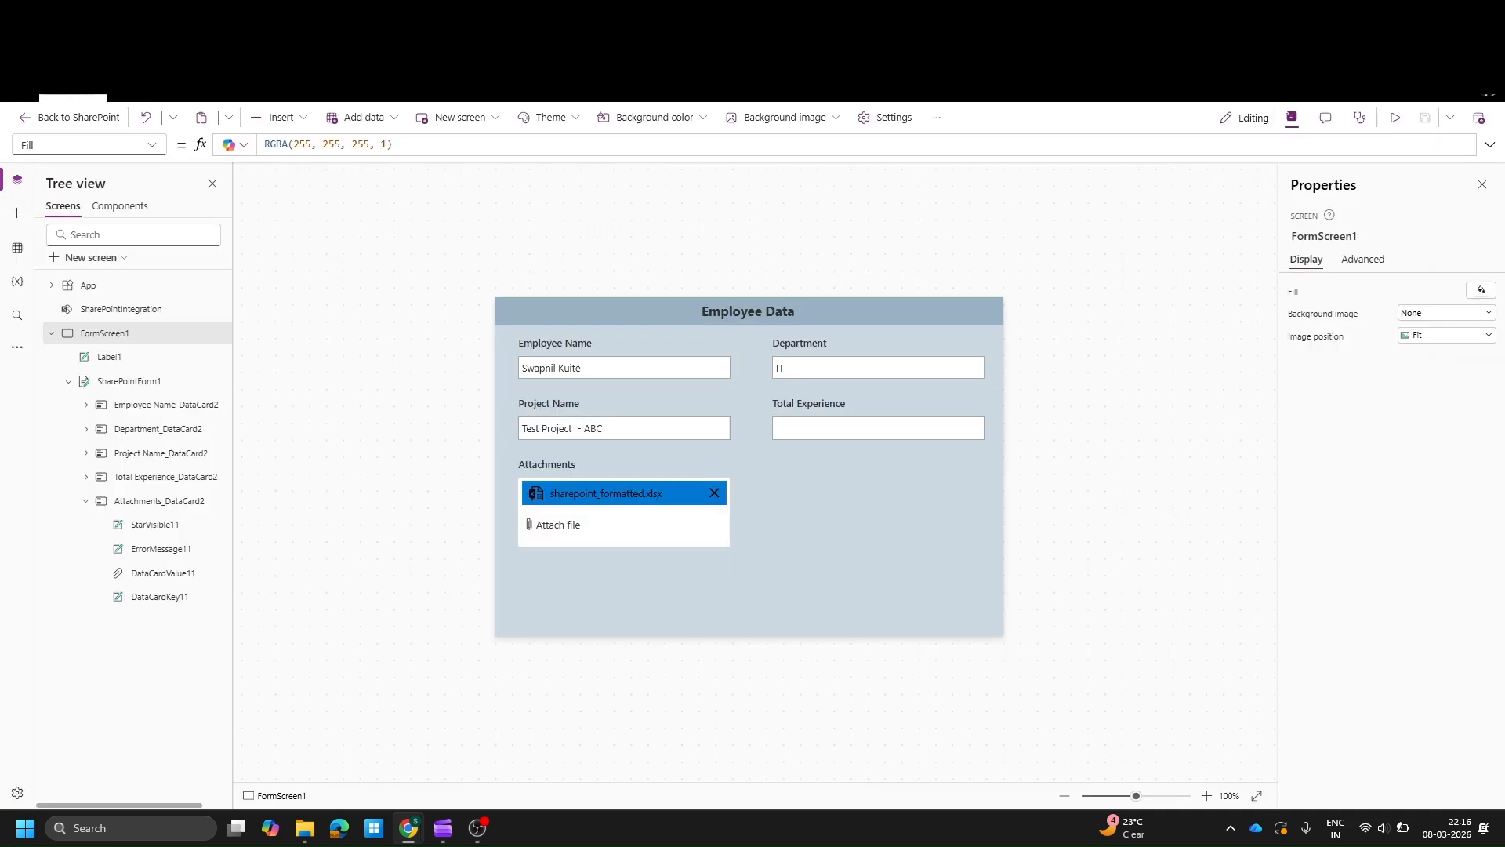
pyautogui.click(817, 500)
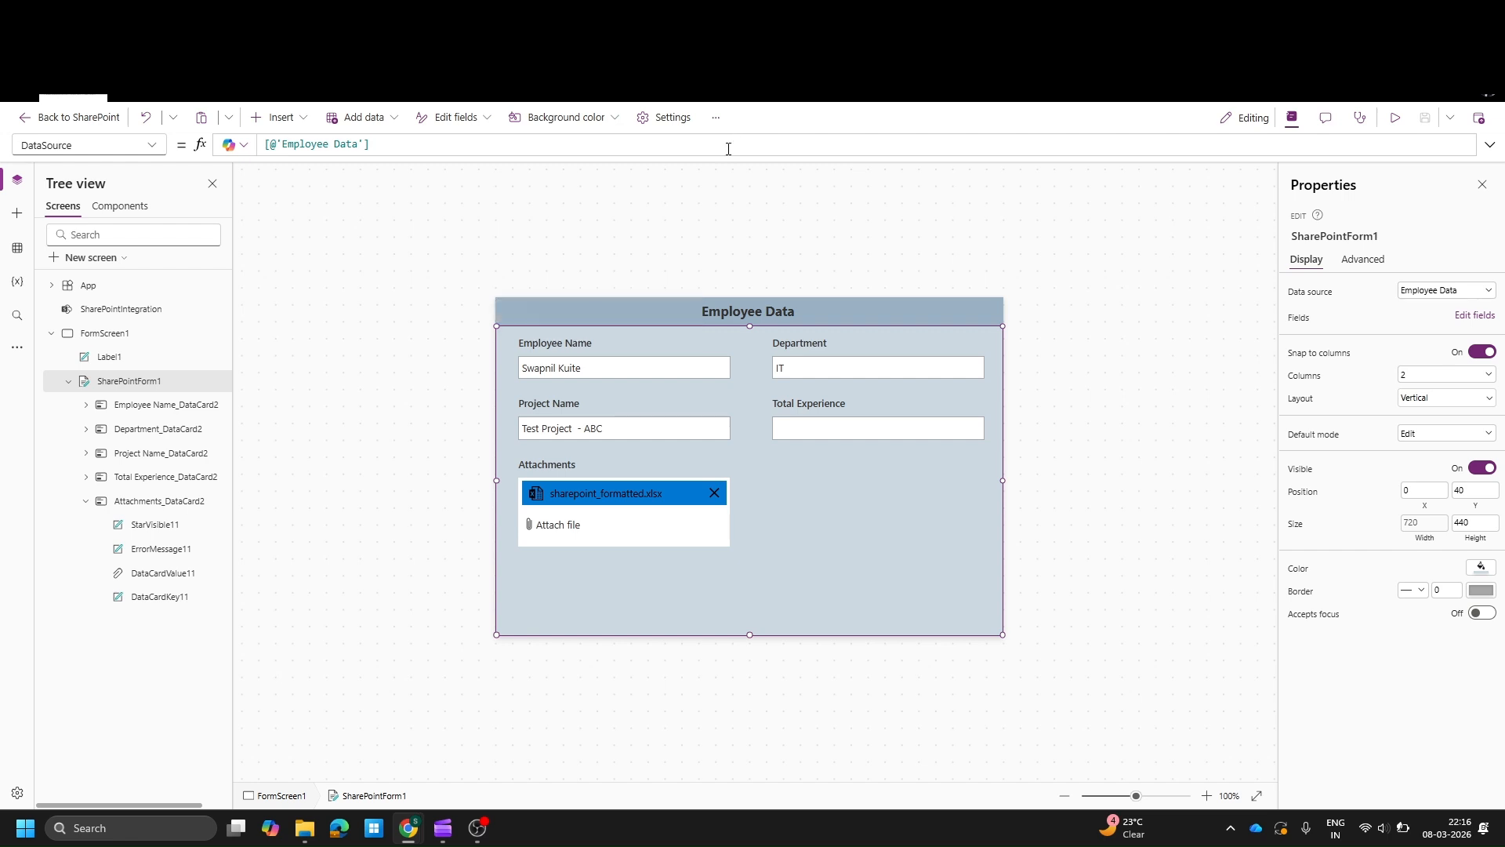
pyautogui.click(725, 203)
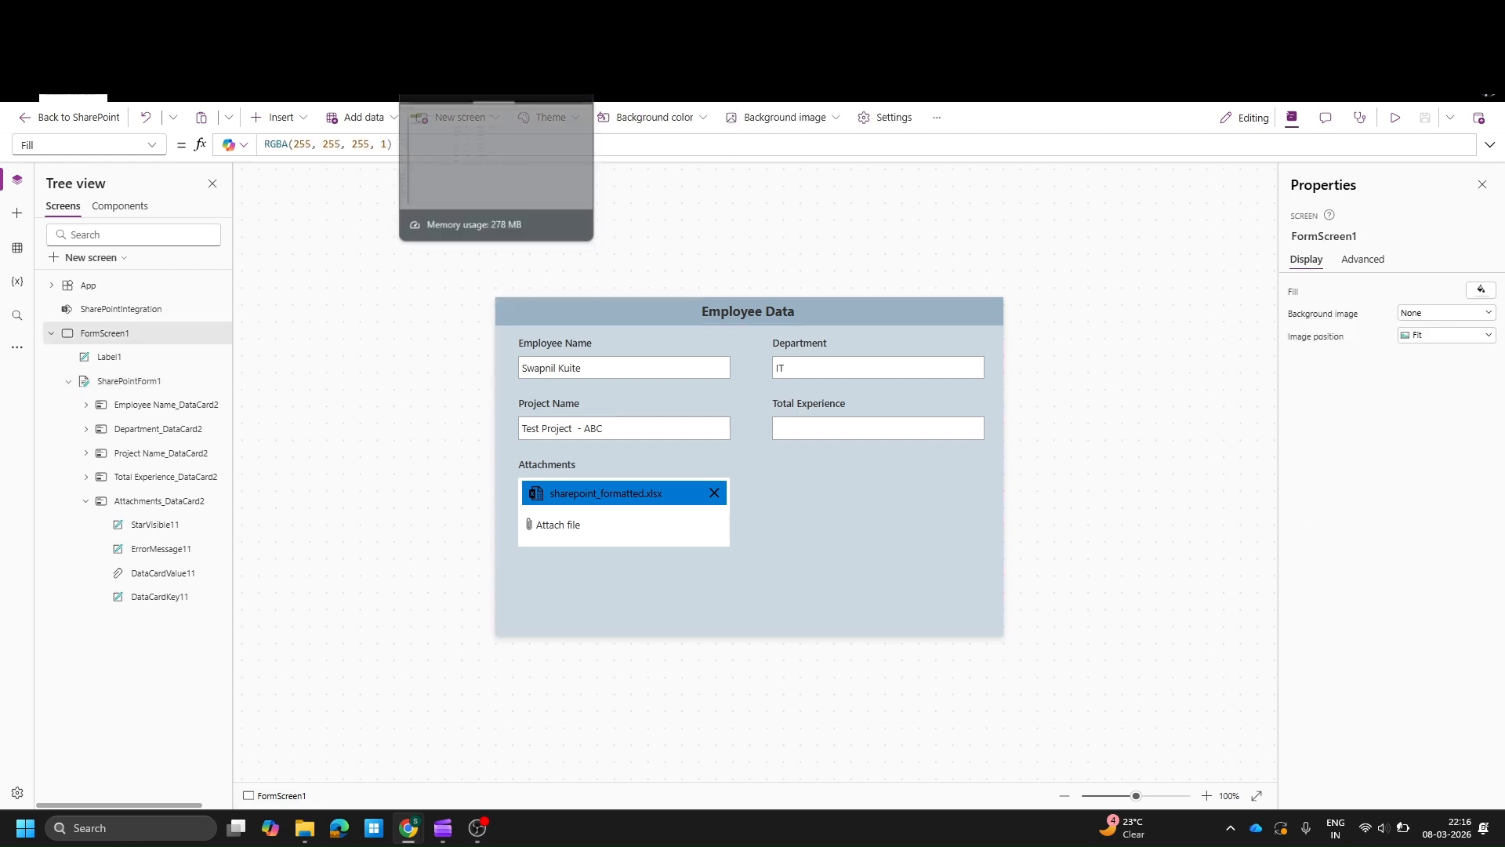